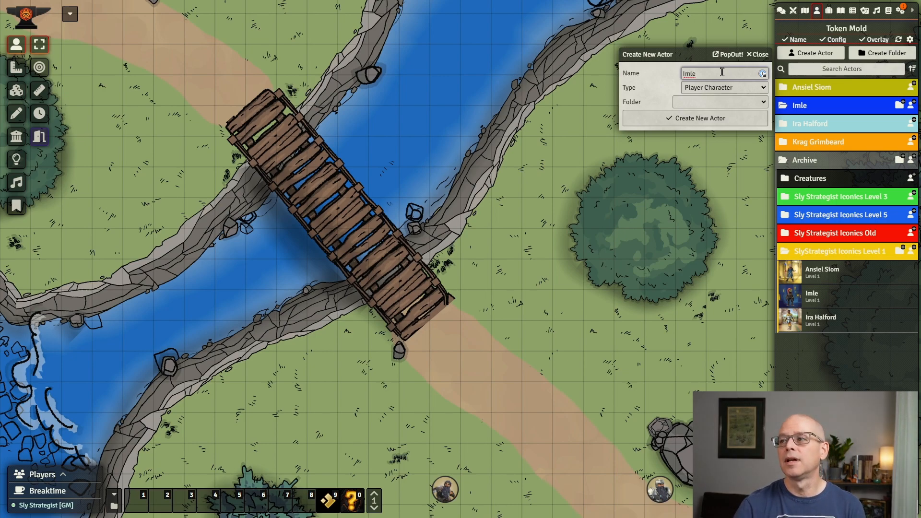
- Create the Player Character actor Imle inside the Imle folder
{"action": "left_click", "coordinate": [756, 102]}
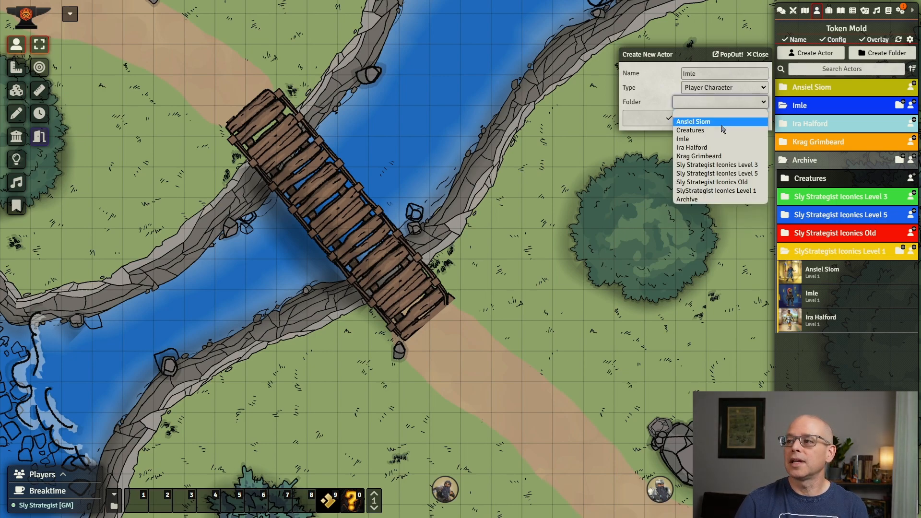
{"action": "left_click", "coordinate": [708, 139]}
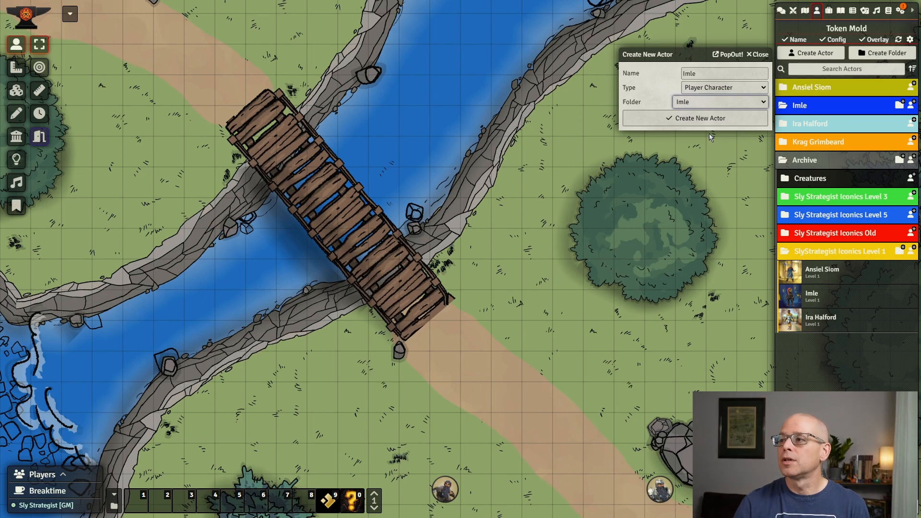
{"action": "left_click", "coordinate": [709, 124]}
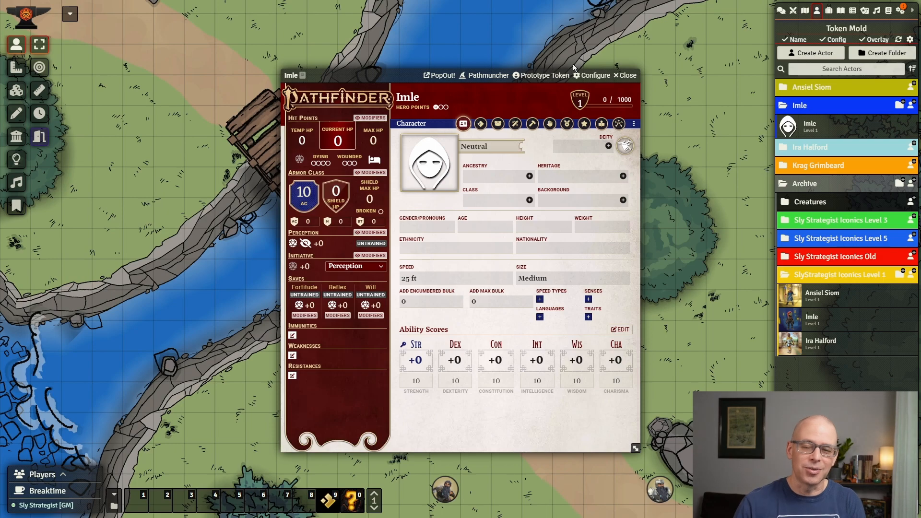
- Import the character into Imle with Pathmuncher, entering the six-digit Pathbuilder ID number and keeping the default import options
{"action": "left_click", "coordinate": [492, 75]}
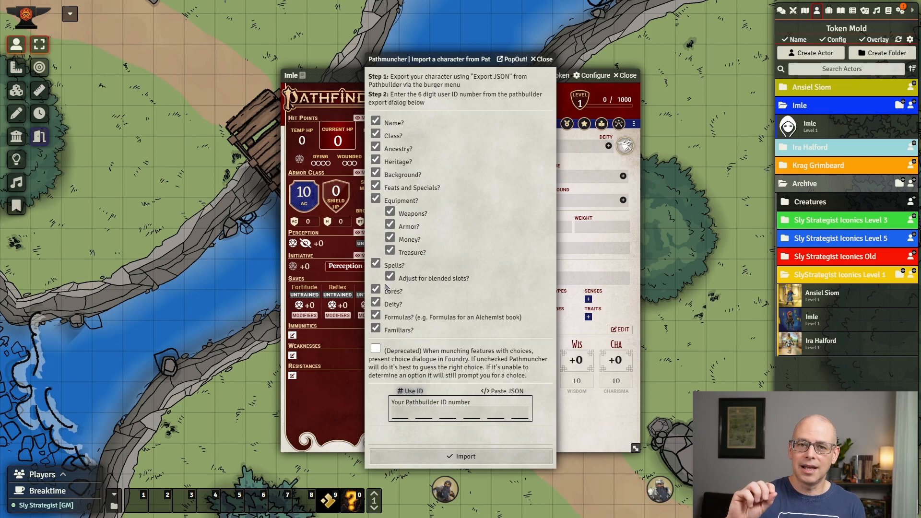
{"action": "left_click", "coordinate": [400, 414]}
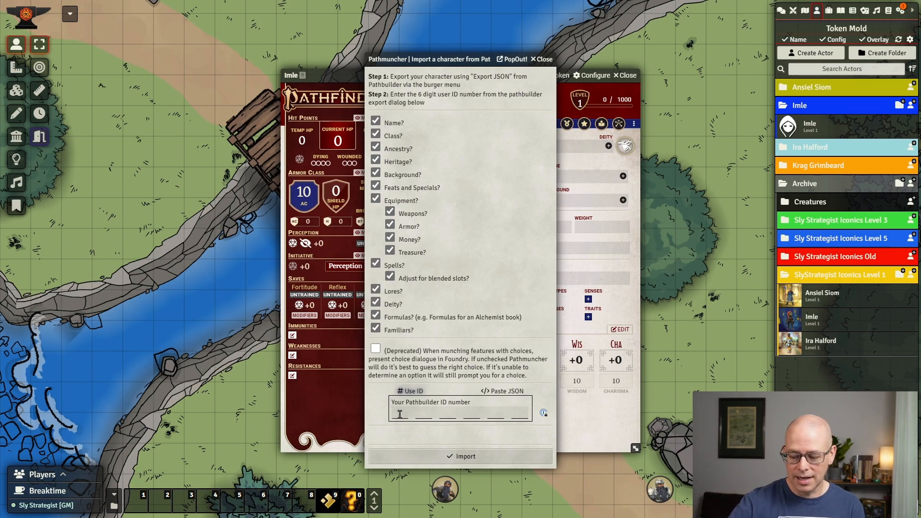
{"action": "type", "text": "******"}
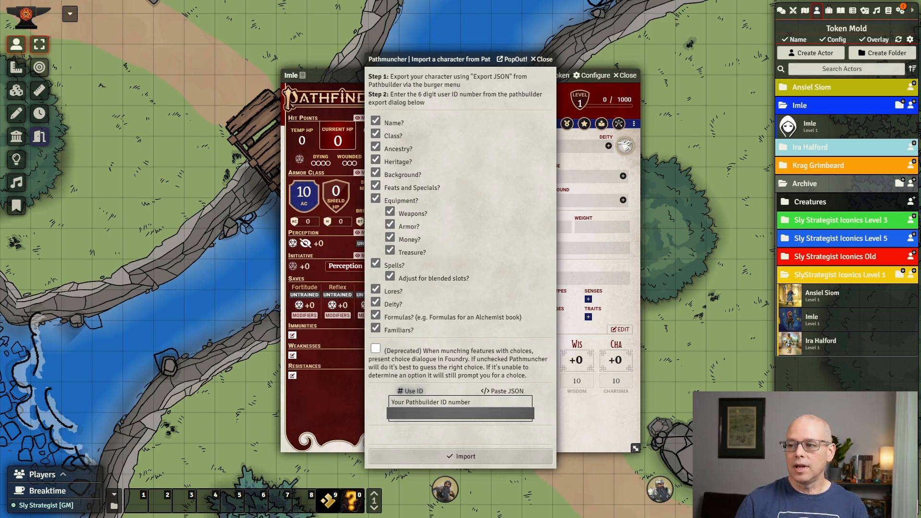
{"action": "left_click", "coordinate": [463, 458]}
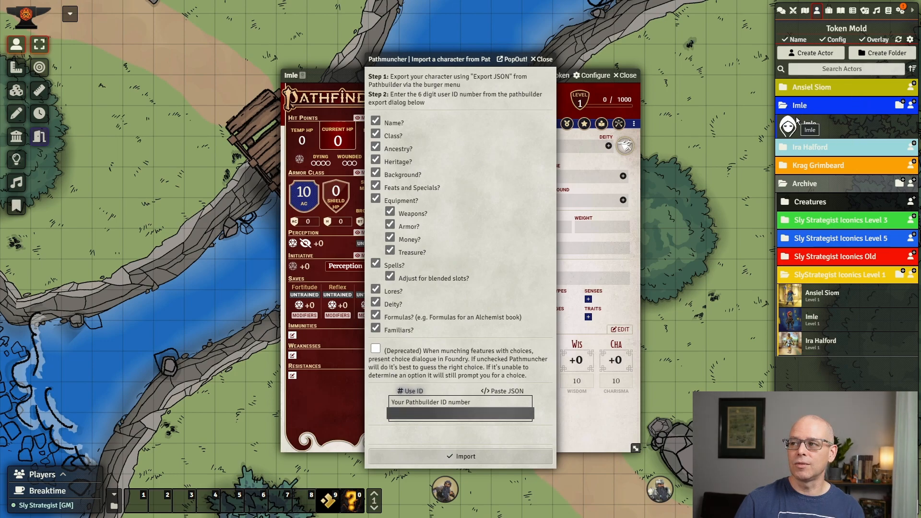
{"action": "left_click", "coordinate": [475, 457]}
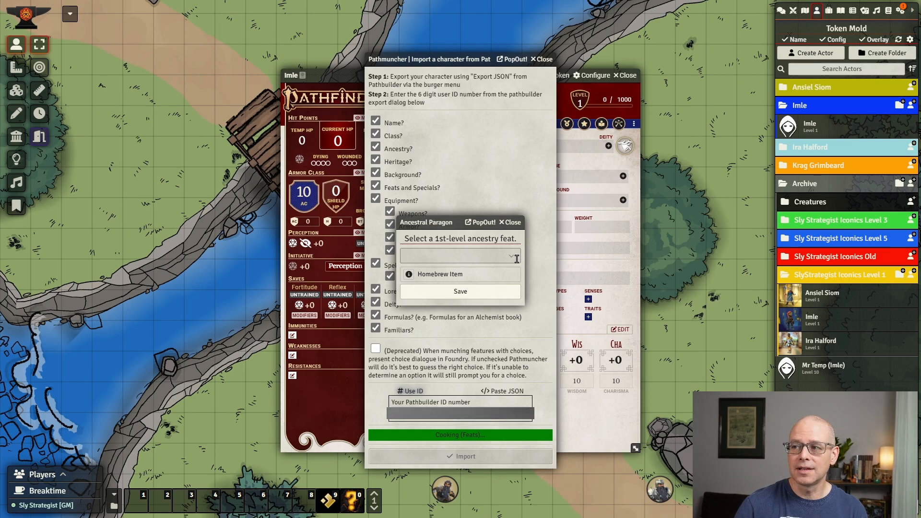
- Review the 1st-level ancestry feats offered for Ancestral Paragon, and dismiss the prompt without choosing one
{"action": "left_click", "coordinate": [512, 256]}
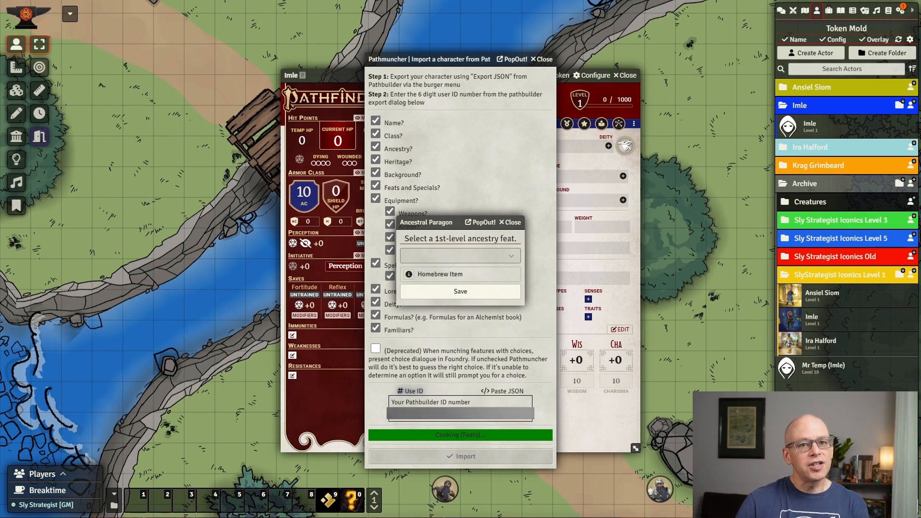
{"action": "left_click", "coordinate": [513, 256]}
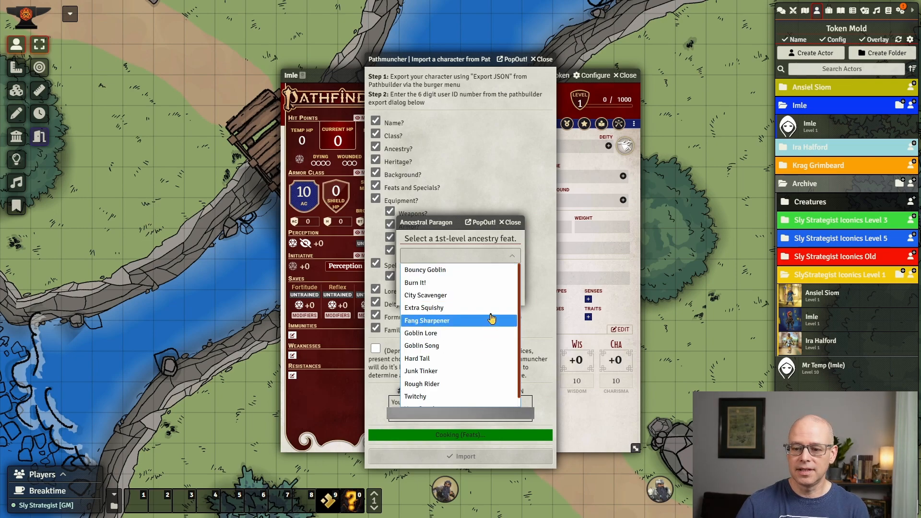
{"action": "left_click", "coordinate": [450, 253]}
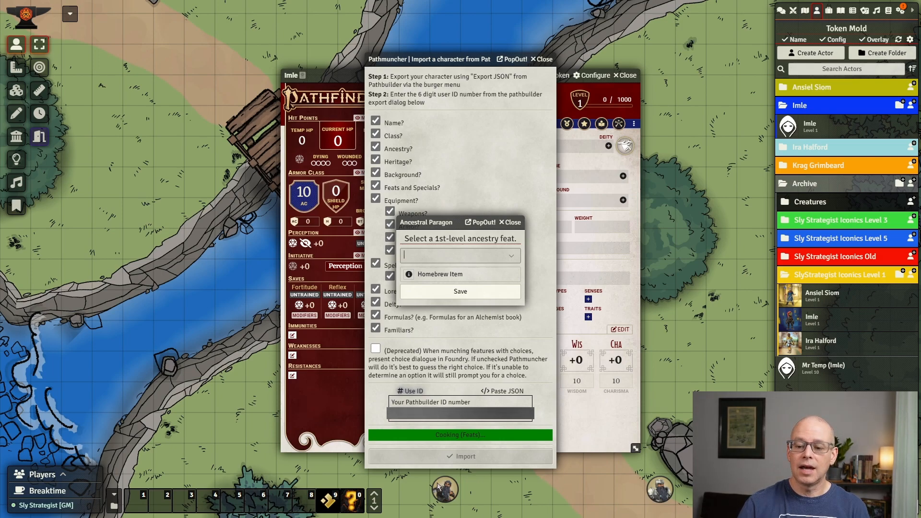
{"action": "left_click", "coordinate": [487, 257]}
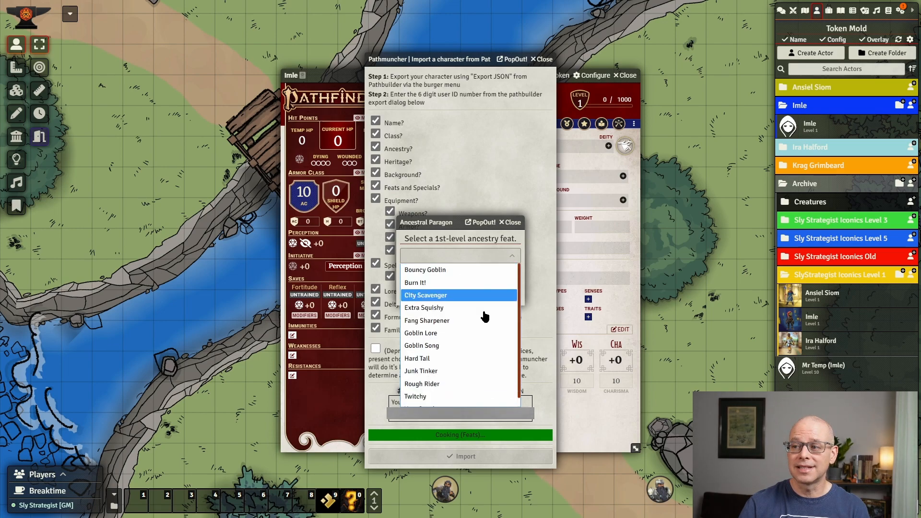
{"action": "scroll", "coordinate": [484, 320], "scroll_direction": "down", "scroll_amount": 1}
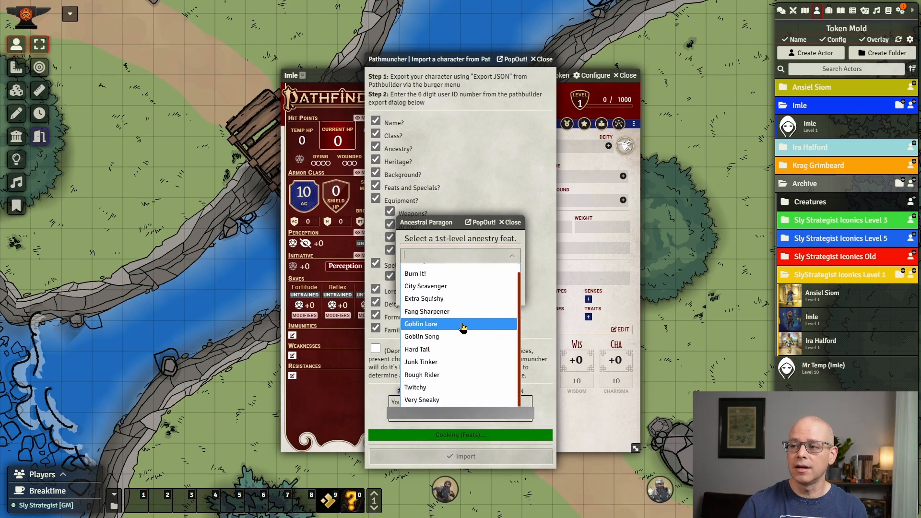
{"action": "left_click", "coordinate": [473, 239]}
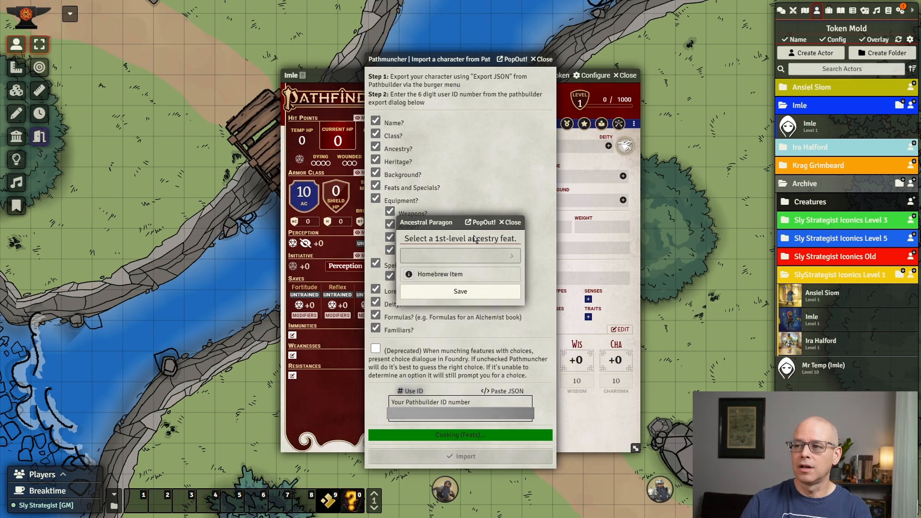
{"action": "left_click", "coordinate": [511, 223]}
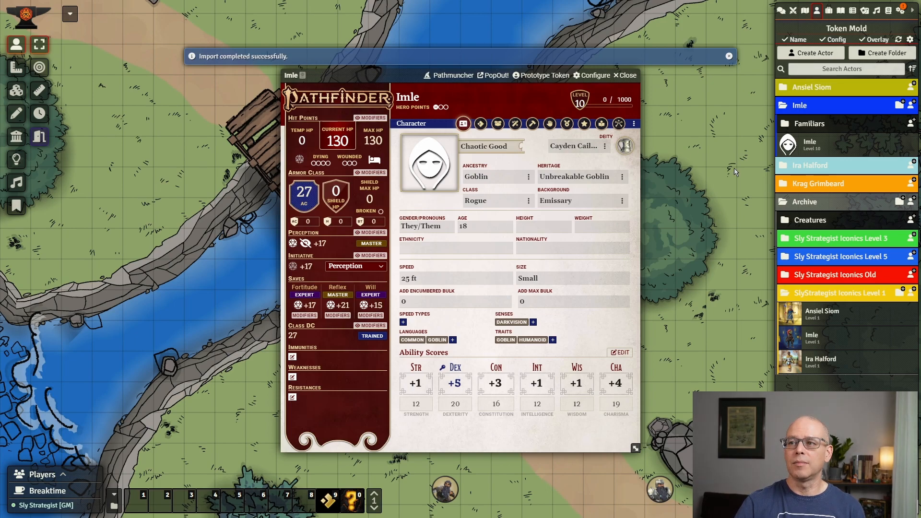
- Collapse the Archive actor folder and move Imle's character sheet away from the actor list
{"action": "left_click", "coordinate": [809, 223]}
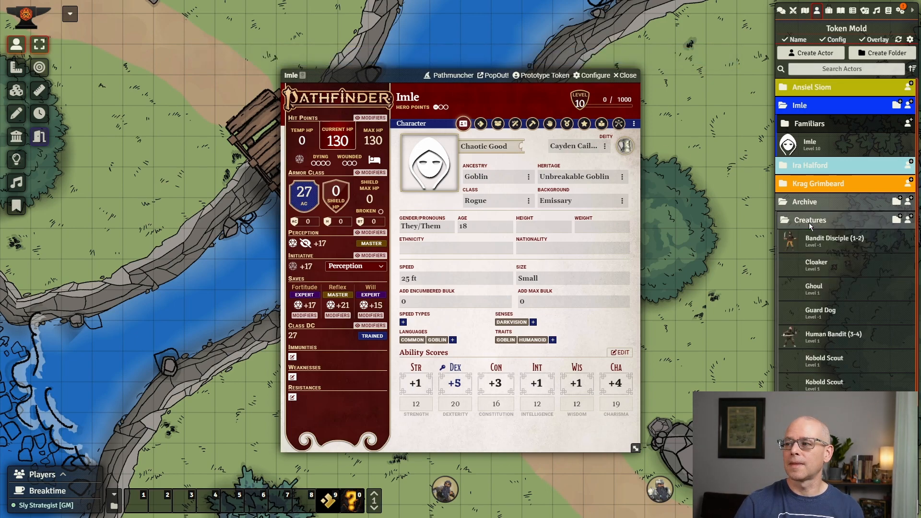
{"action": "left_click", "coordinate": [806, 201]}
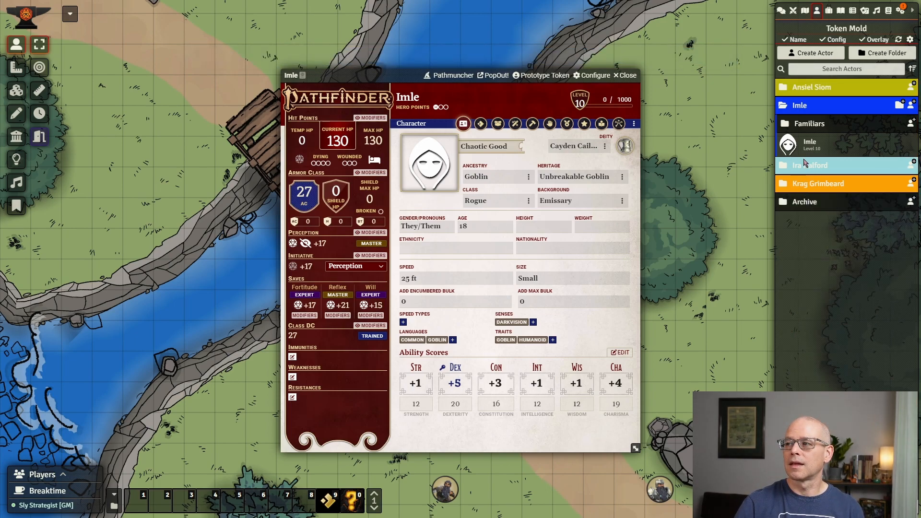
{"action": "left_click_drag", "start_coordinate": [290, 73], "coordinate": [153, 62]}
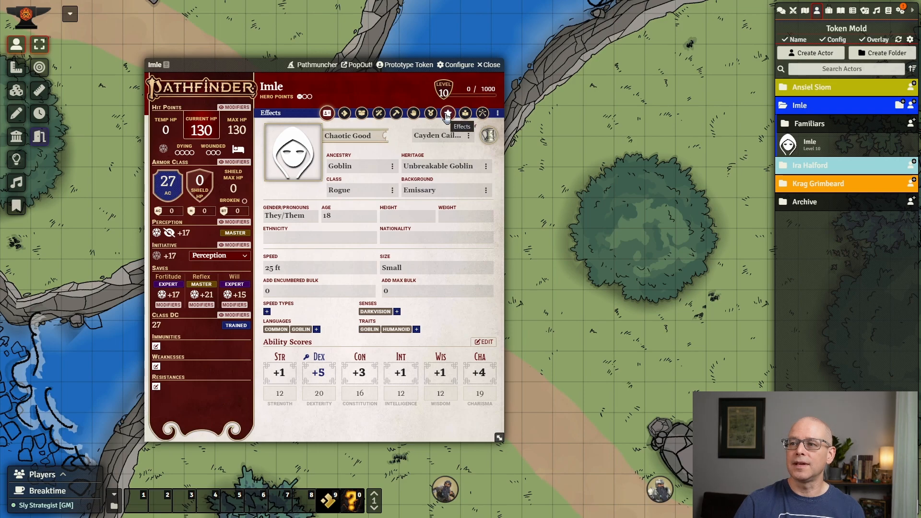
- Examine Imle's imported feats down to the bonus feats, read the Ancestral Paragon description, and close the sheet
{"action": "left_click", "coordinate": [430, 114]}
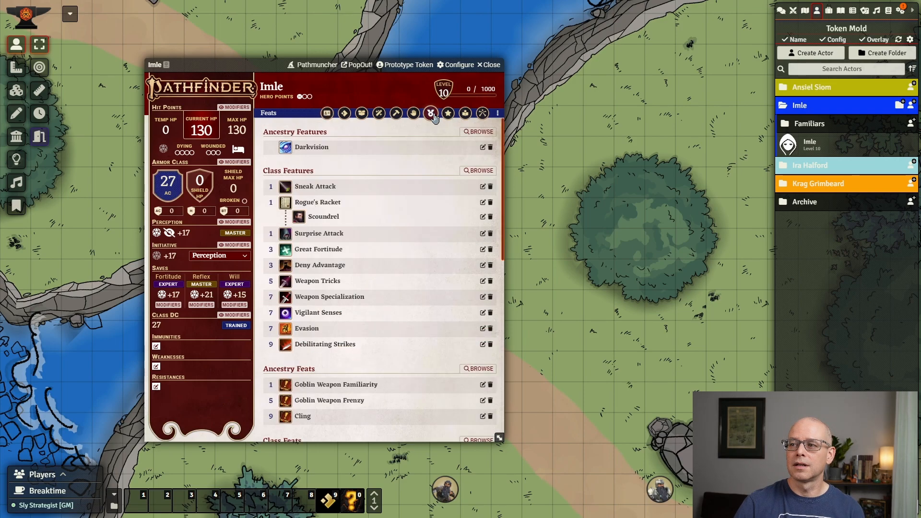
{"action": "scroll", "coordinate": [417, 246], "scroll_direction": "down", "scroll_amount": 8}
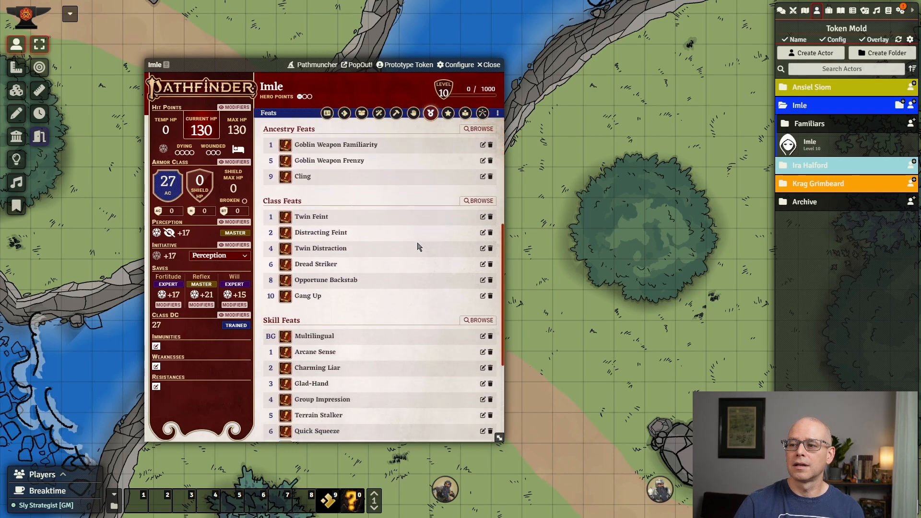
{"action": "scroll", "coordinate": [417, 247], "scroll_direction": "down", "scroll_amount": 1}
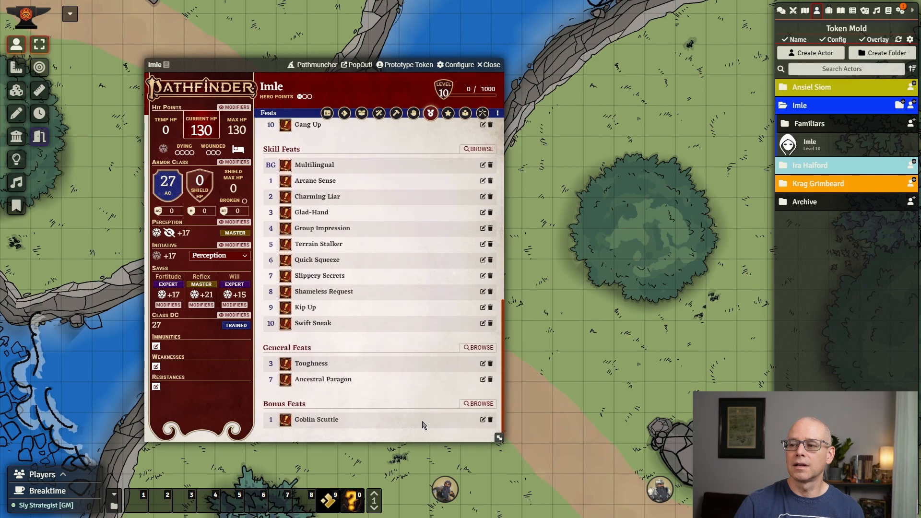
{"action": "left_click", "coordinate": [348, 383]}
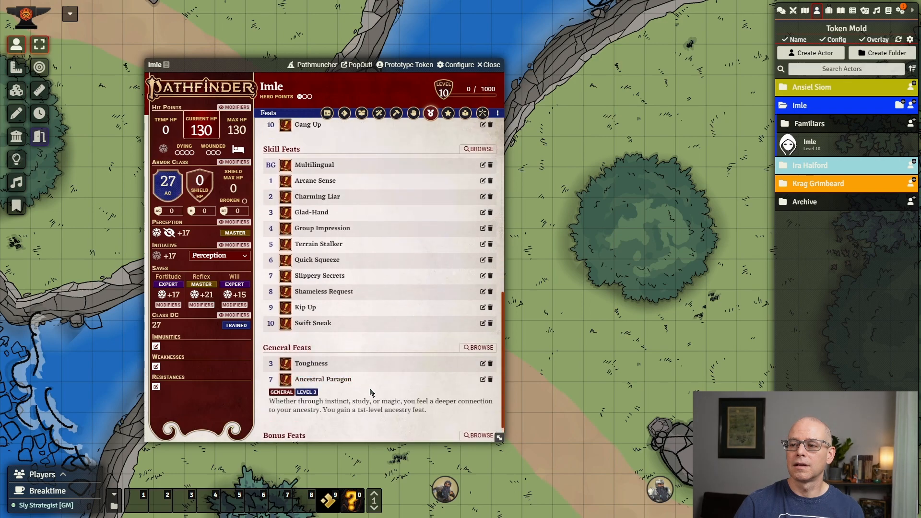
{"action": "scroll", "coordinate": [369, 392], "scroll_direction": "down", "scroll_amount": 1}
{"action": "left_click", "coordinate": [484, 65]}
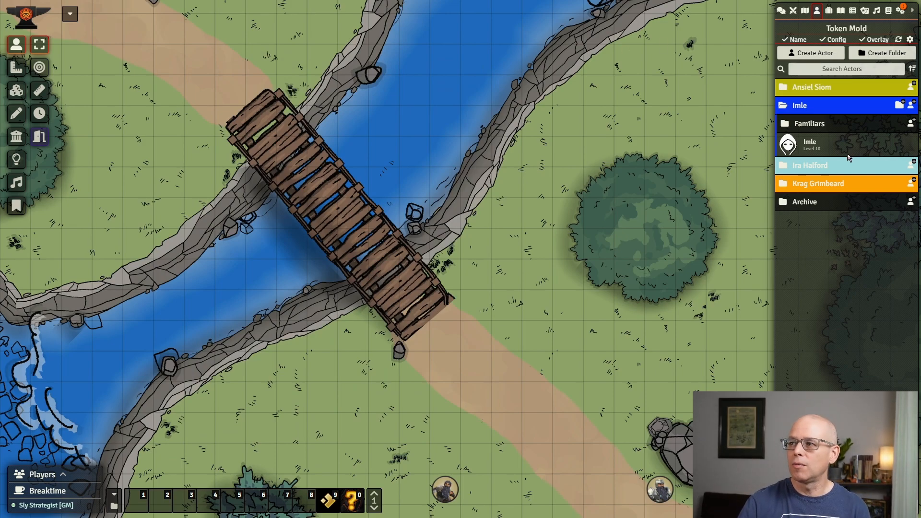
- Reopen Imle's character sheet and show the main character details
{"action": "left_click", "coordinate": [809, 146]}
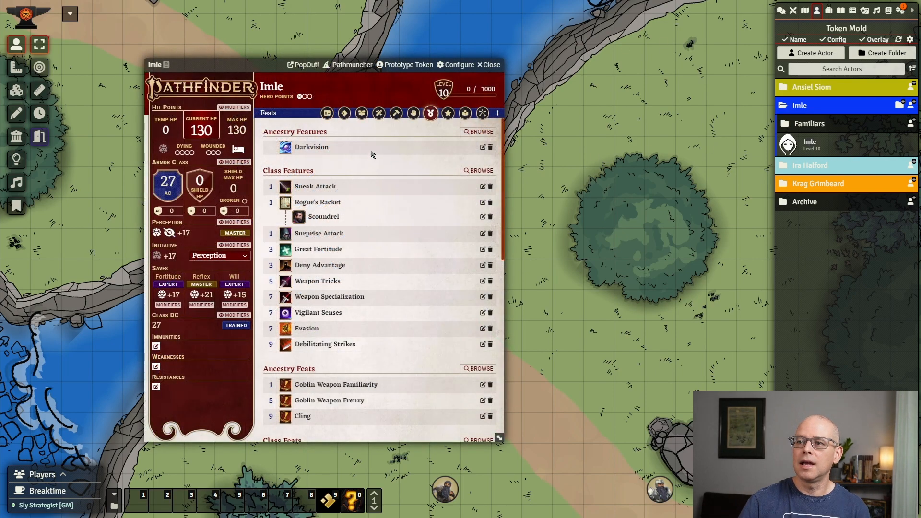
{"action": "left_click", "coordinate": [326, 113]}
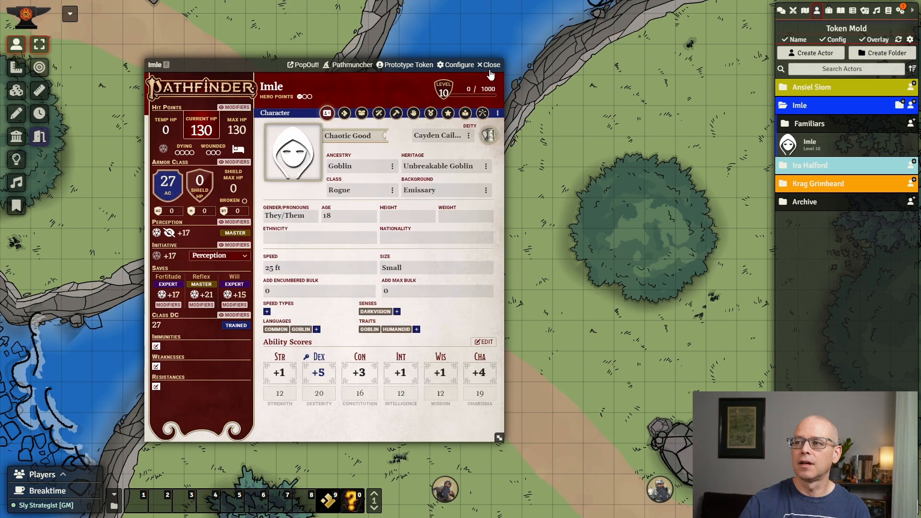
{"action": "left_click", "coordinate": [817, 145]}
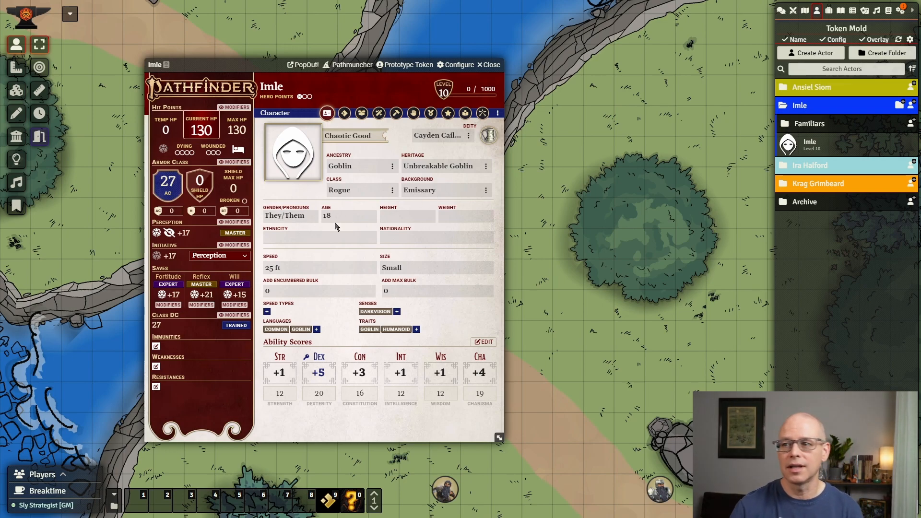
- Set Imle's height to 2'11" (89cm) and weight to 31lbs (14kg)
{"action": "left_click", "coordinate": [399, 220]}
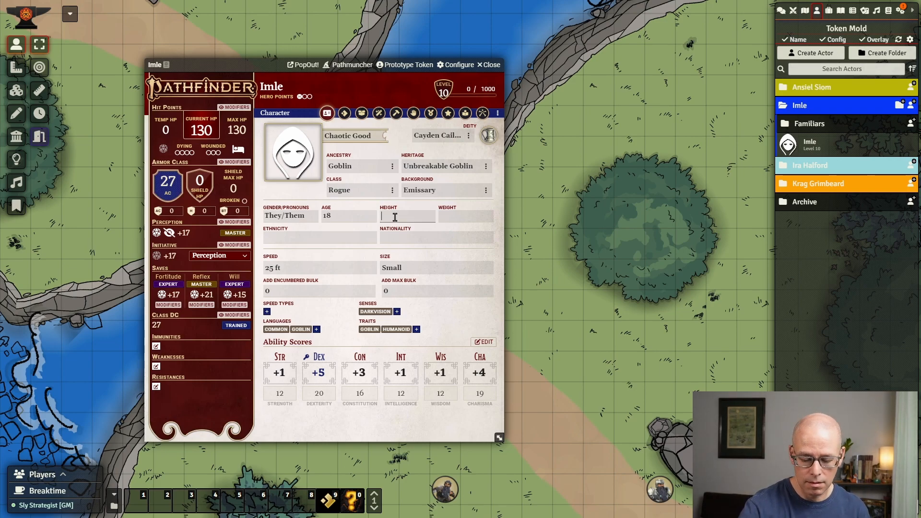
{"action": "type", "text": "'11\" ("}
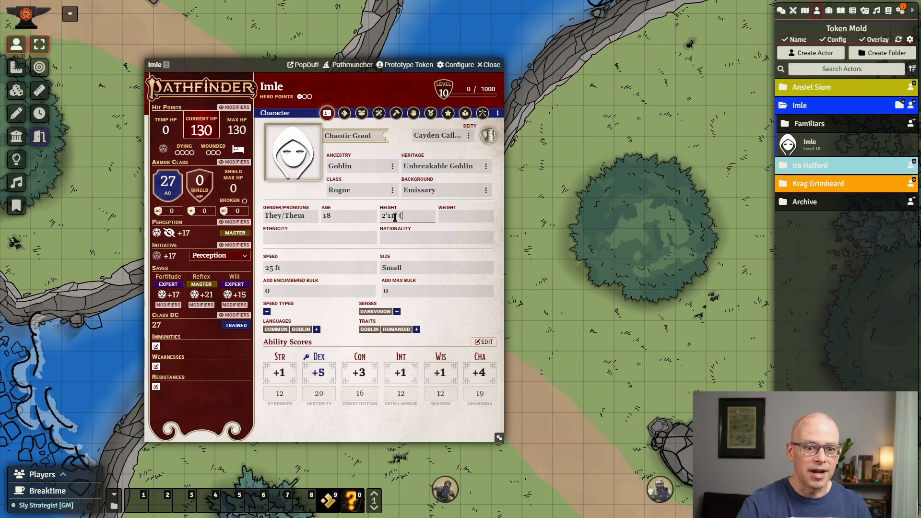
{"action": "type", "text": "89cm"}
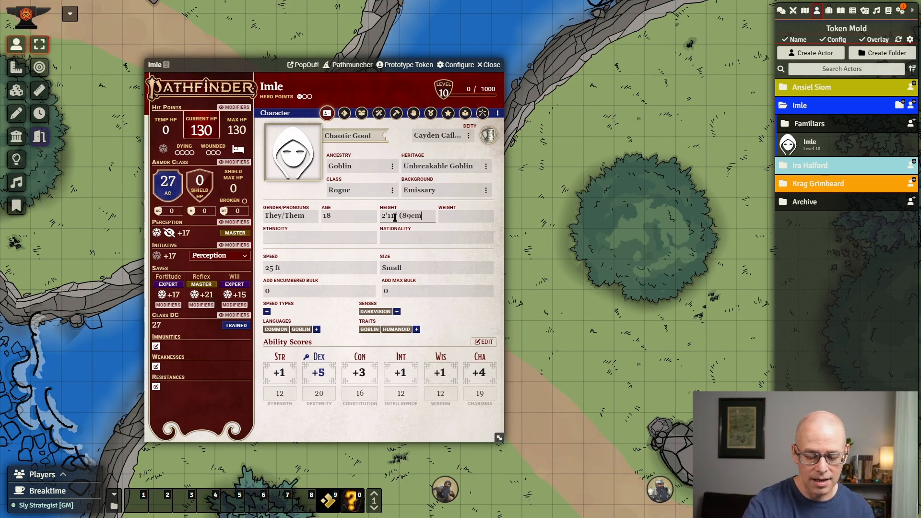
{"action": "type", "text": ")"}
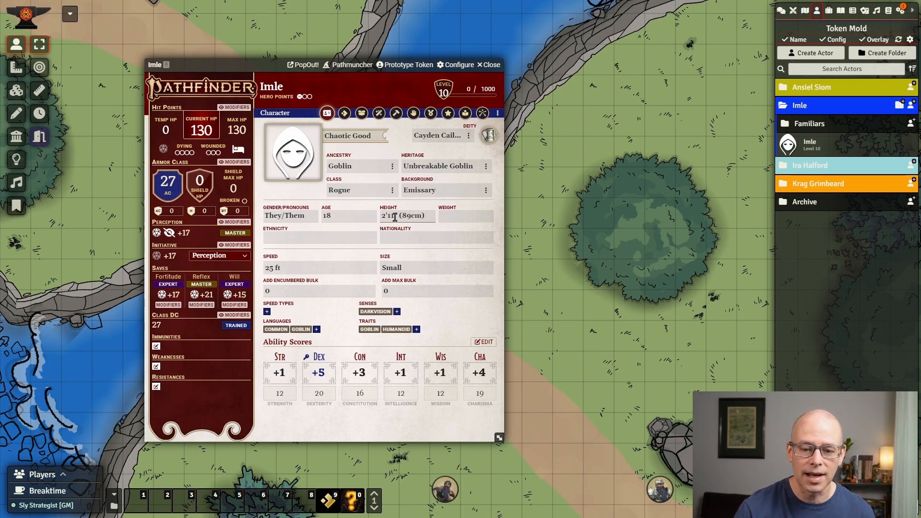
{"action": "left_click", "coordinate": [453, 215]}
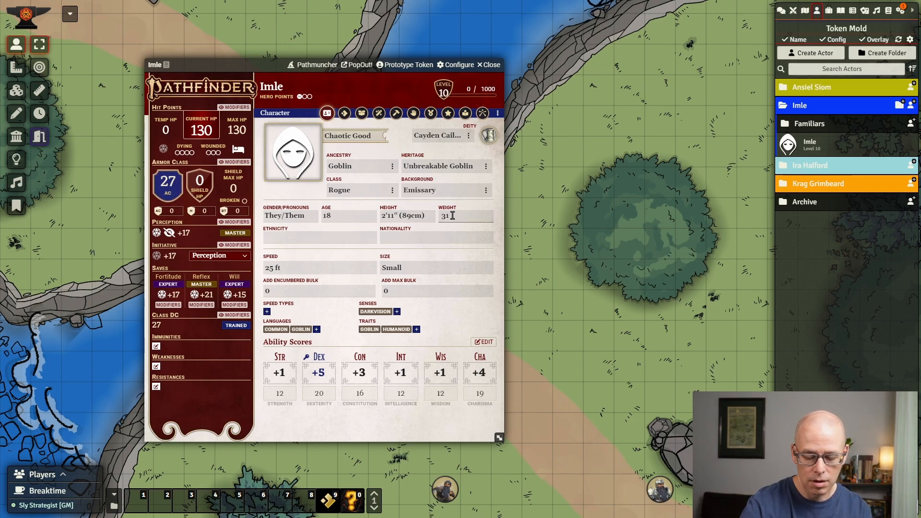
{"action": "type", "text": "31 lbs"}
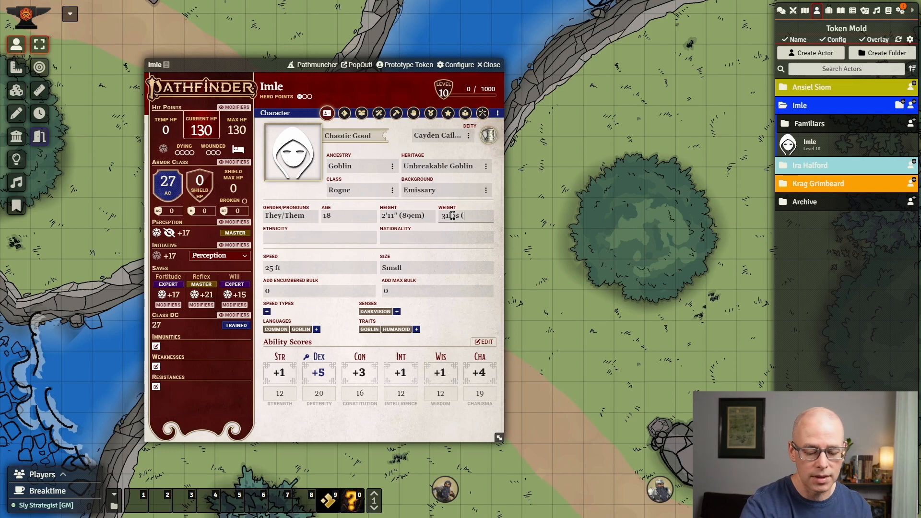
{"action": "type", "text": " (14"}
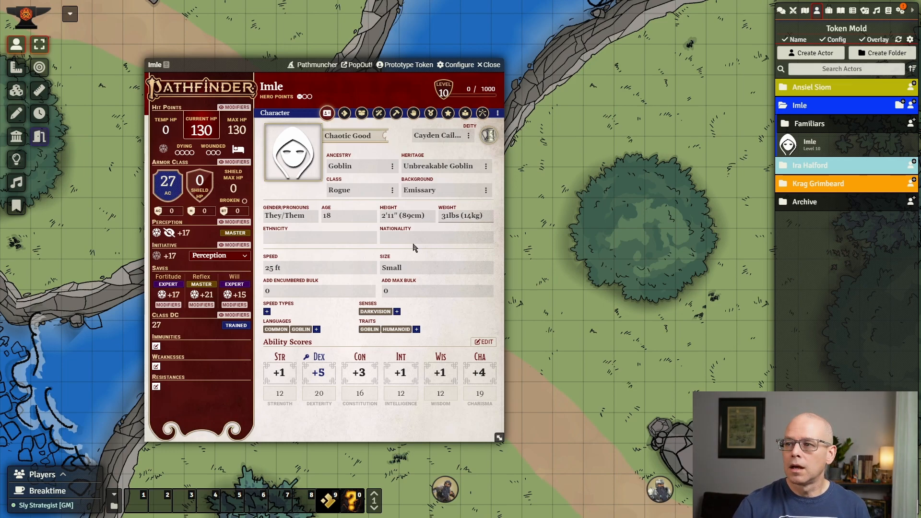
- Set Imle's ethnicity to Forest Goblin and nationality to Varisia
{"action": "left_click", "coordinate": [332, 239]}
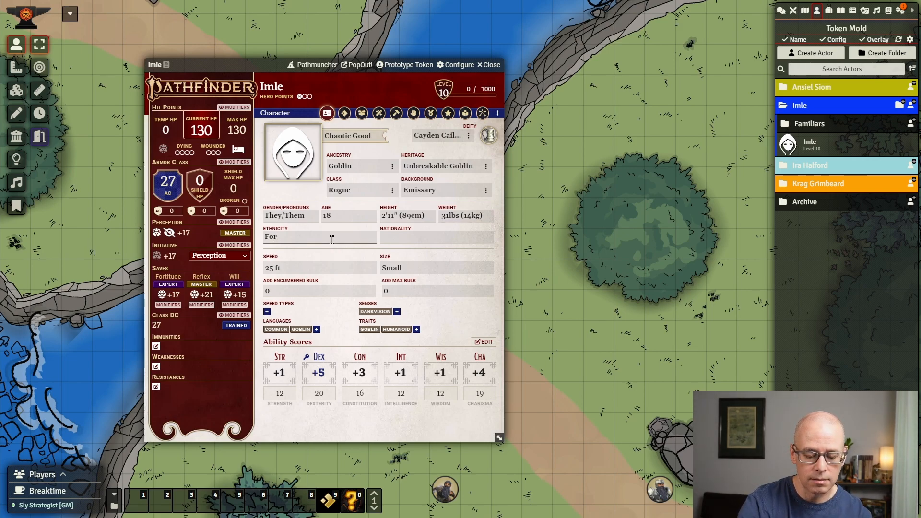
{"action": "type", "text": "Forest Goblin"}
{"action": "left_click", "coordinate": [412, 244]}
{"action": "type", "text": "Varisia"}
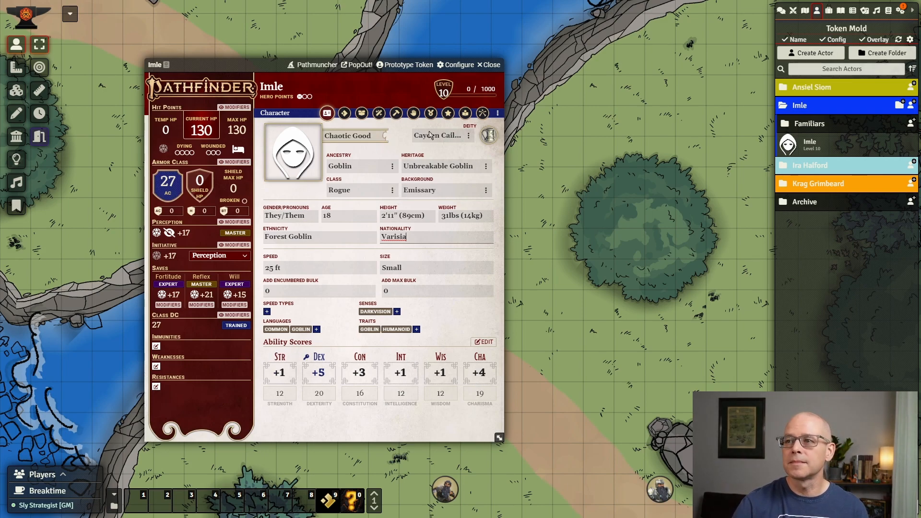
- Rename the character Imle (L10) on its sheet
{"action": "left_click", "coordinate": [312, 86]}
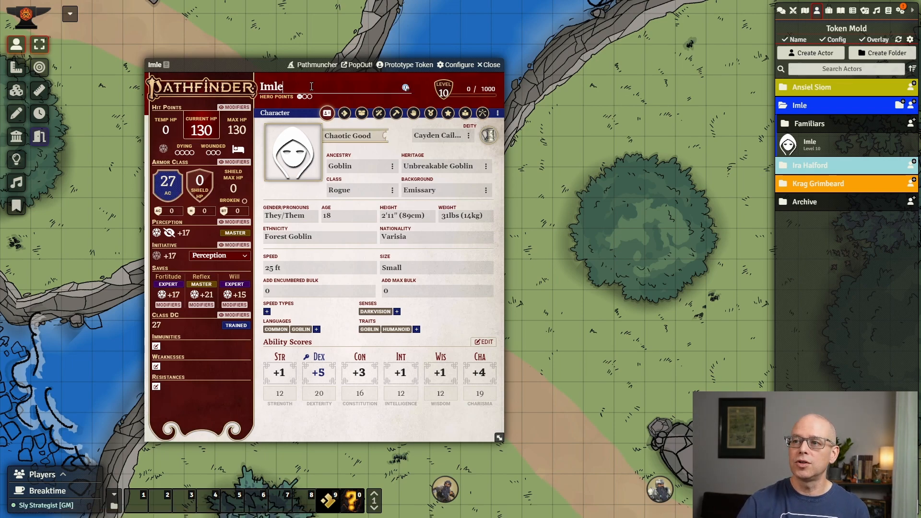
{"action": "type", "text": "("}
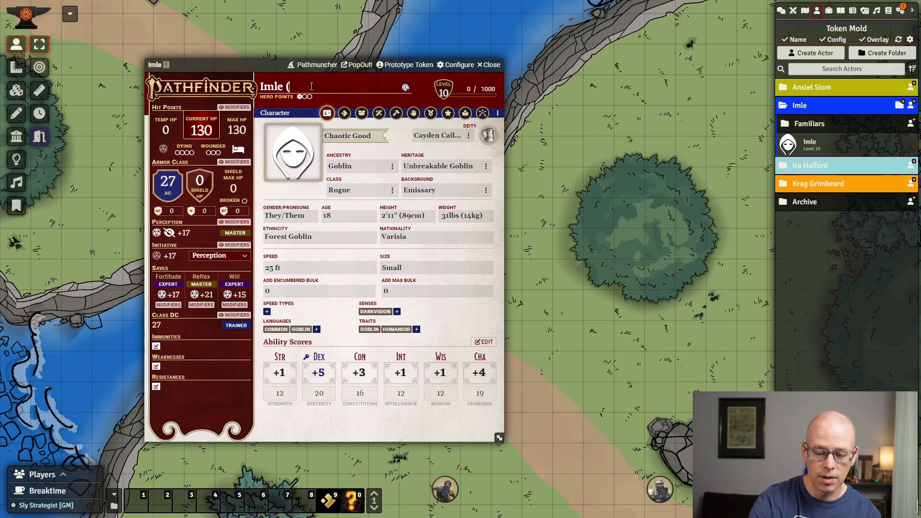
{"action": "key", "text": "Return"}
{"action": "left_click", "coordinate": [300, 89]}
{"action": "left_click", "coordinate": [300, 89]}
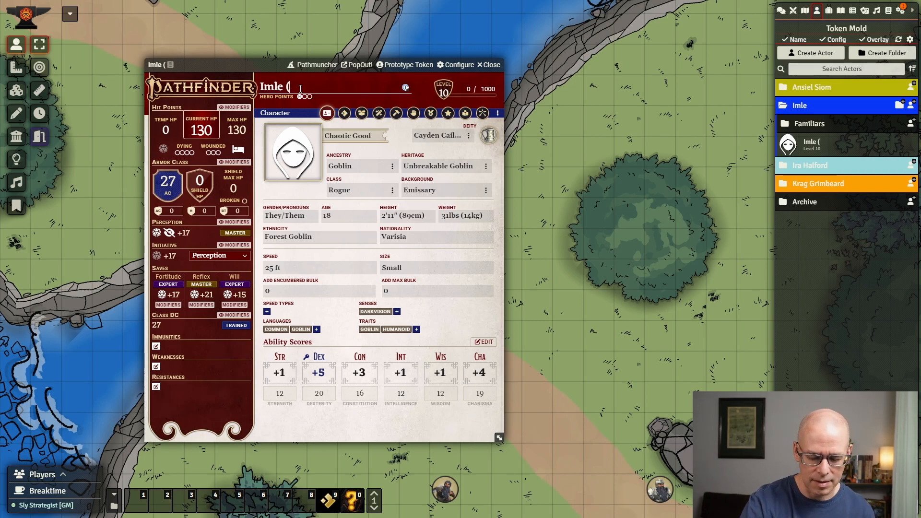
{"action": "type", "text": "L10"}
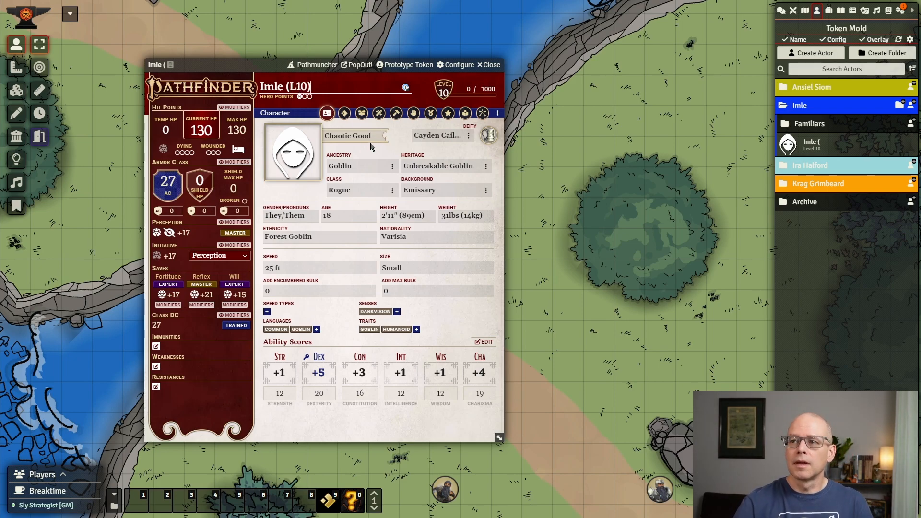
- Review Imle (L10)'s encounter actions, inventory, spellcasting, crafting formulas, and skill, weapon and armor proficiencies
{"action": "left_click", "coordinate": [346, 117]}
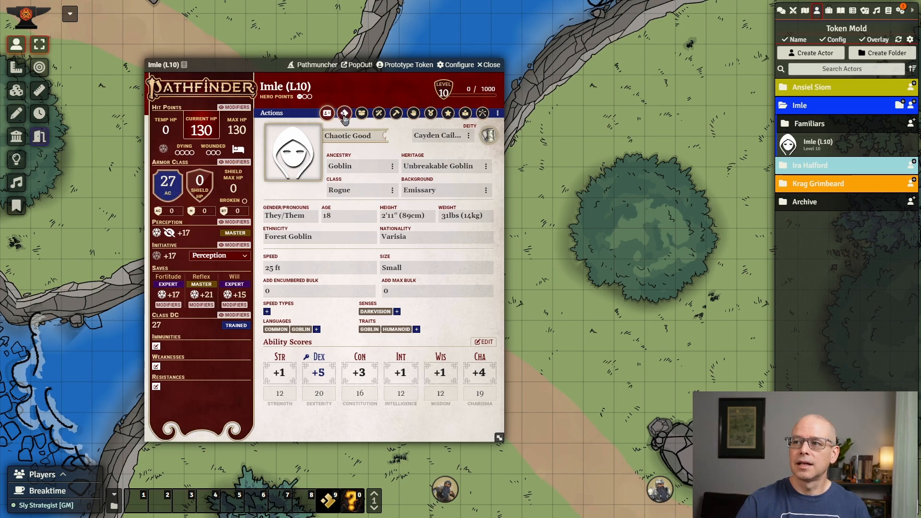
{"action": "left_click", "coordinate": [345, 116]}
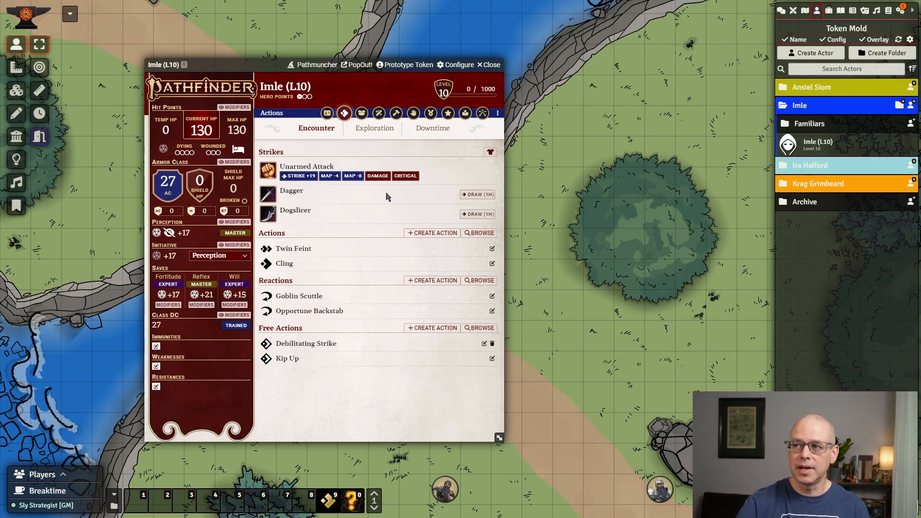
{"action": "left_click", "coordinate": [361, 114]}
{"action": "scroll", "coordinate": [380, 250], "scroll_direction": "down", "scroll_amount": 3}
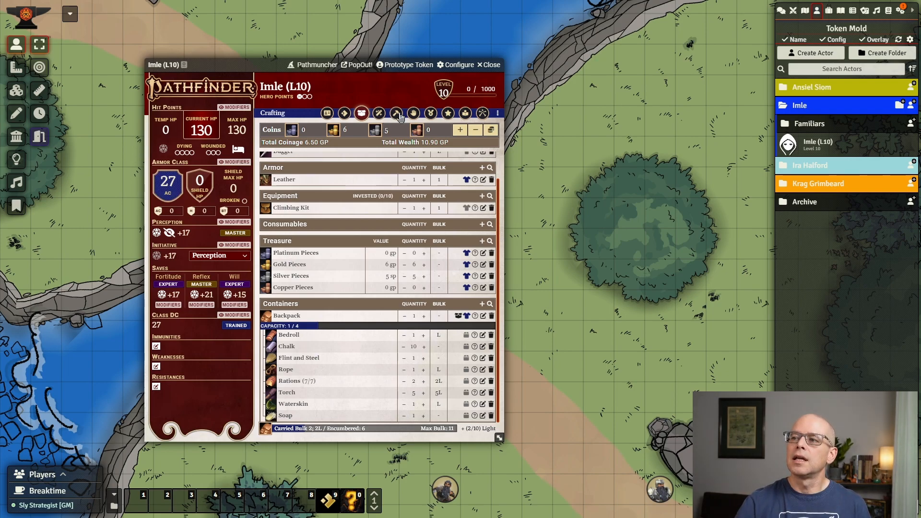
{"action": "left_click", "coordinate": [379, 116]}
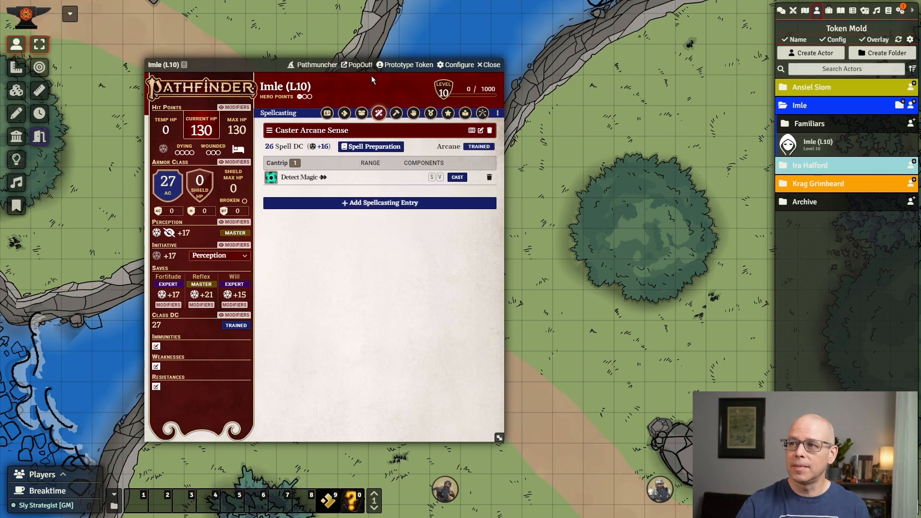
{"action": "left_click", "coordinate": [398, 114]}
{"action": "left_click", "coordinate": [413, 113]}
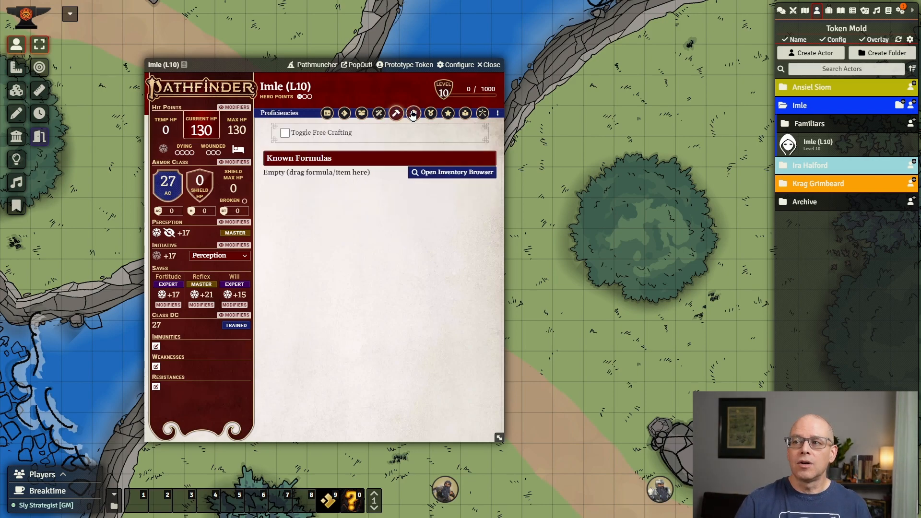
{"action": "scroll", "coordinate": [324, 172], "scroll_direction": "down", "scroll_amount": 4}
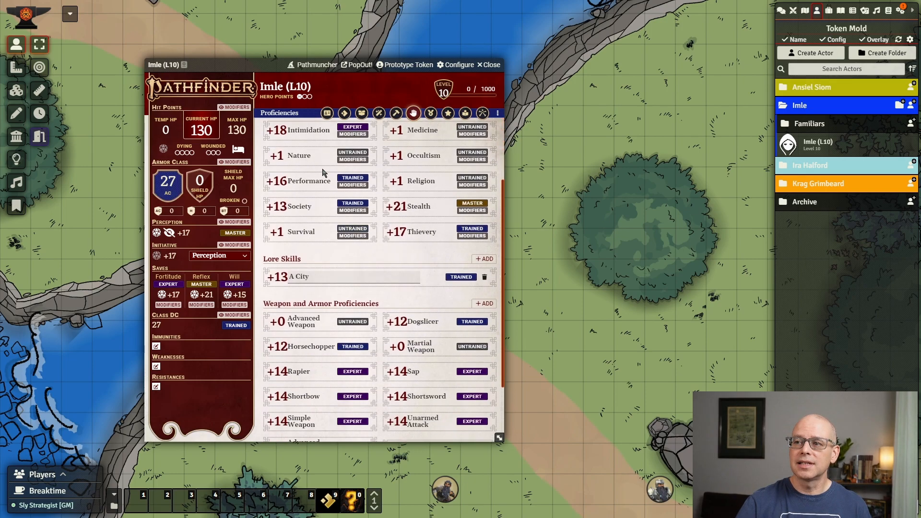
{"action": "scroll", "coordinate": [324, 172], "scroll_direction": "up", "scroll_amount": 4}
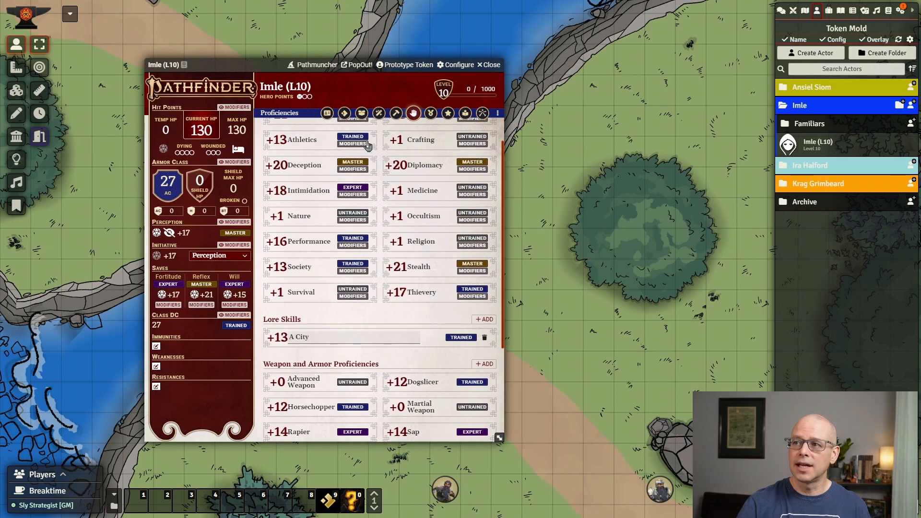
- Review Imle (L10)'s feats, effects, biography and Pathfinder Society details, and return to the main character details
{"action": "left_click", "coordinate": [431, 114]}
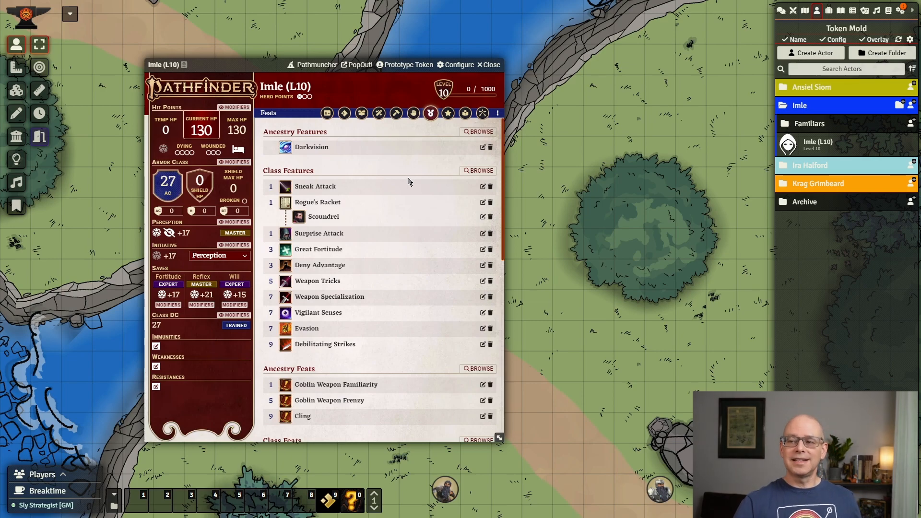
{"action": "scroll", "coordinate": [389, 194], "scroll_direction": "down", "scroll_amount": 2}
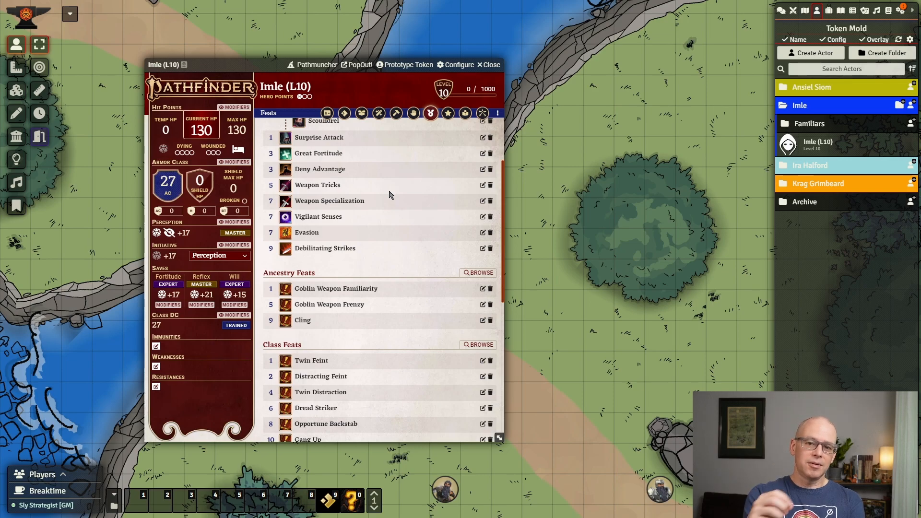
{"action": "scroll", "coordinate": [389, 194], "scroll_direction": "down", "scroll_amount": 7}
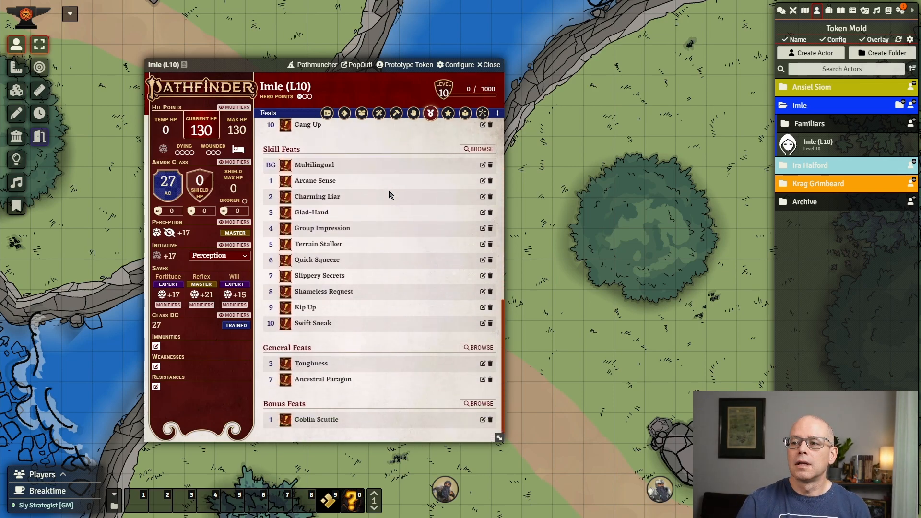
{"action": "left_click", "coordinate": [449, 115]}
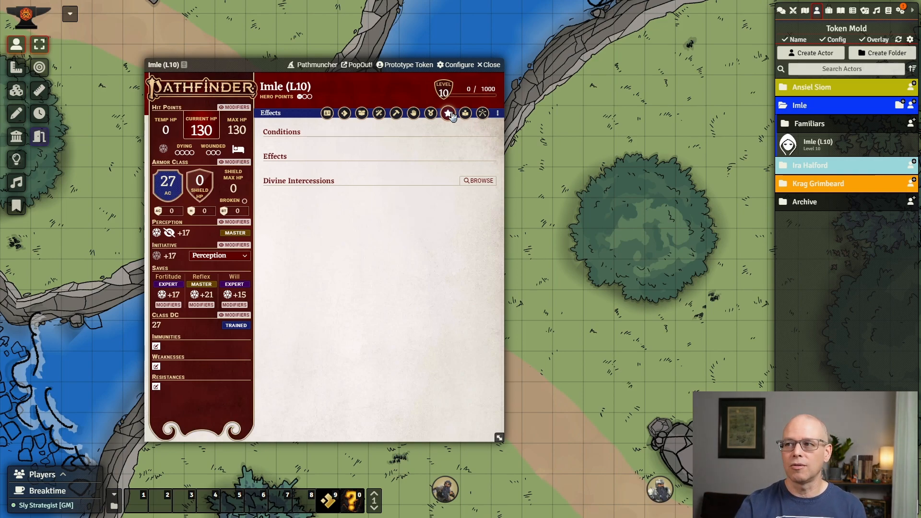
{"action": "left_click", "coordinate": [465, 113]}
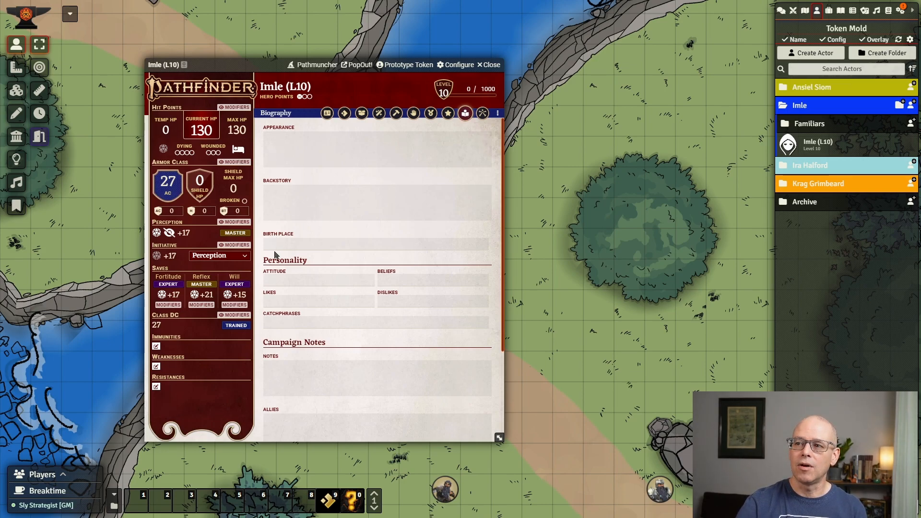
{"action": "scroll", "coordinate": [299, 369], "scroll_direction": "down", "scroll_amount": 3}
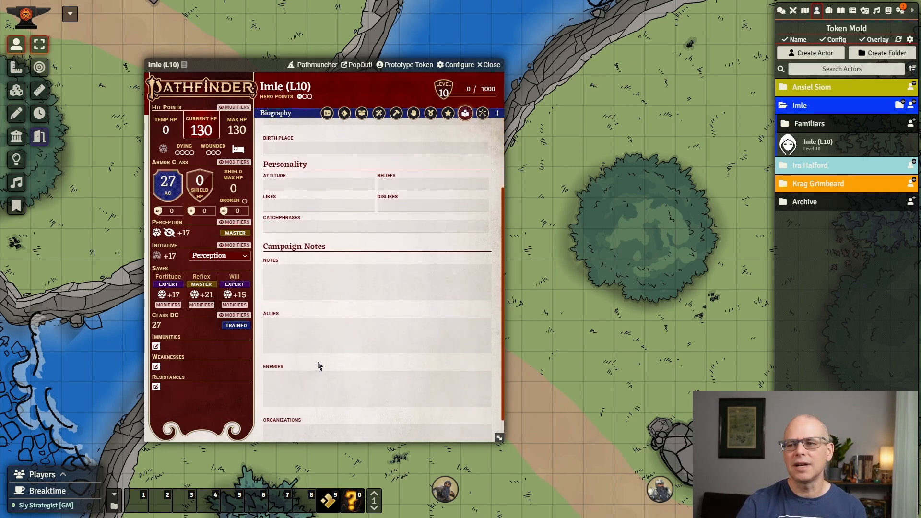
{"action": "left_click", "coordinate": [482, 113]}
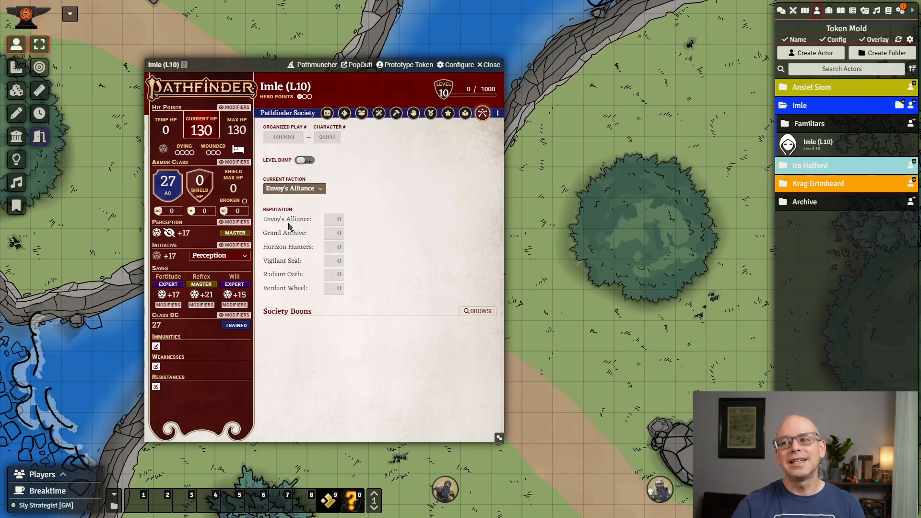
{"action": "left_click", "coordinate": [326, 115]}
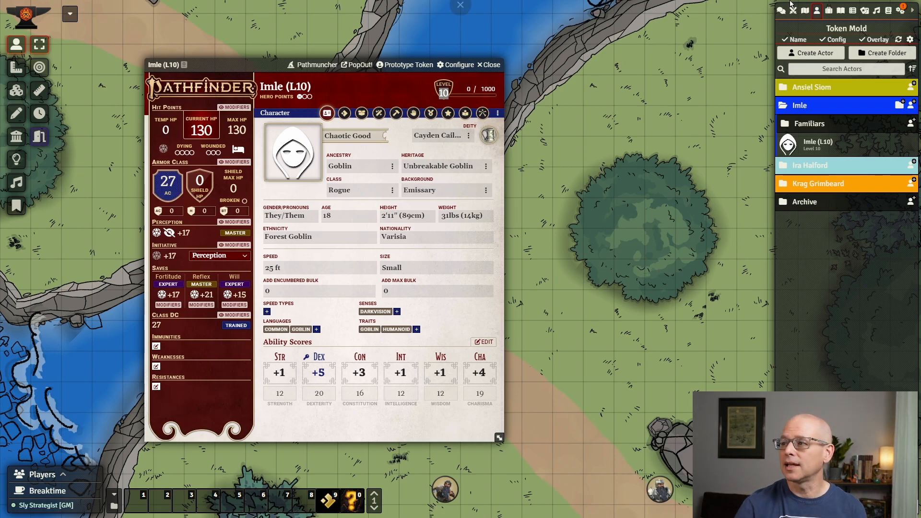
- Duplicate the Imle (L10) actor in the actor directory and close the original's sheet
{"action": "right_click", "coordinate": [824, 147]}
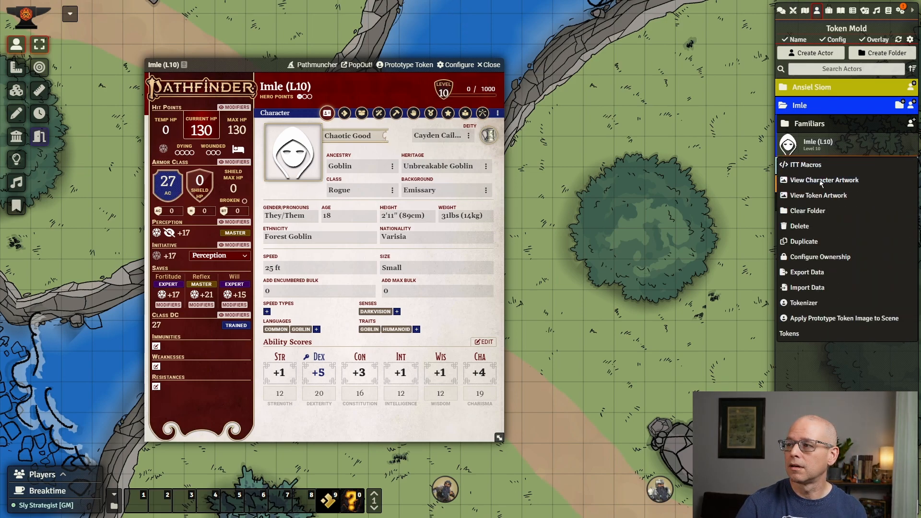
{"action": "left_click", "coordinate": [813, 242]}
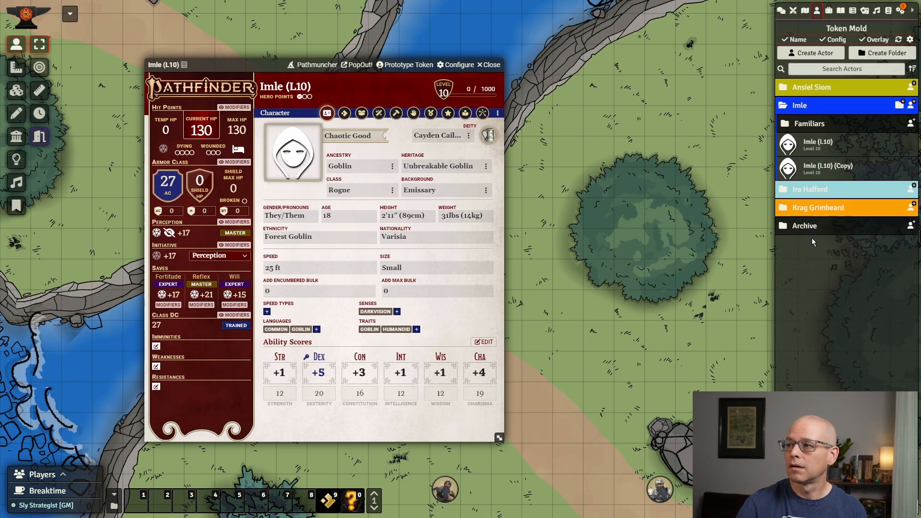
{"action": "left_click", "coordinate": [489, 65]}
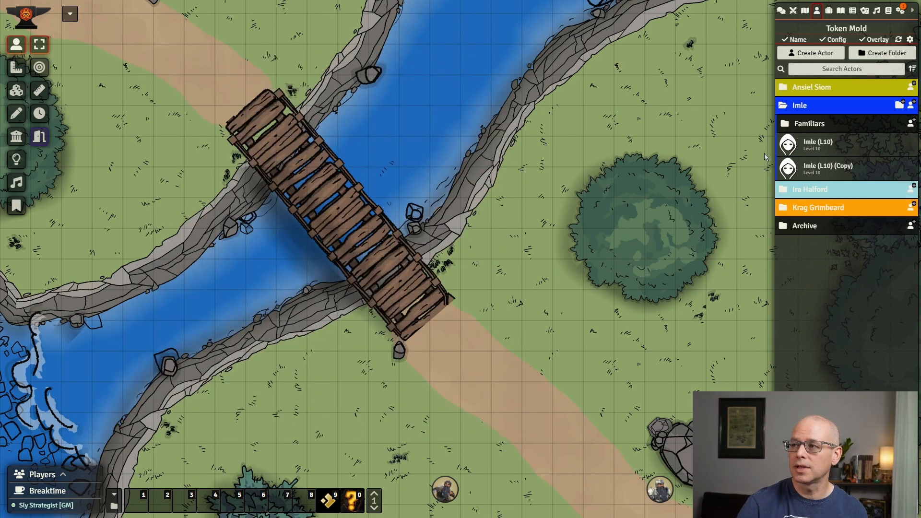
- Open the duplicated actor's sheet and rename it Imle (L1)
{"action": "left_click", "coordinate": [819, 168]}
{"action": "left_click", "coordinate": [434, 99]}
{"action": "left_click", "coordinate": [448, 98]}
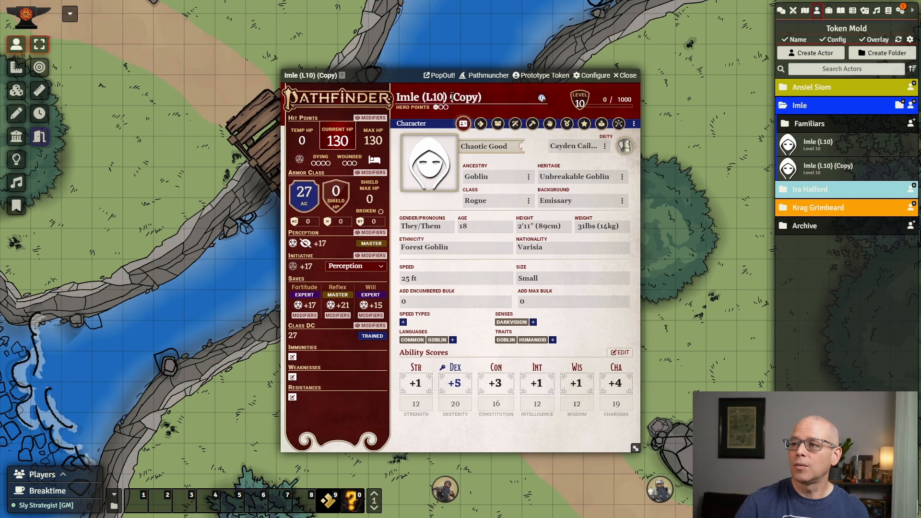
{"action": "key", "text": "BackSpace"}
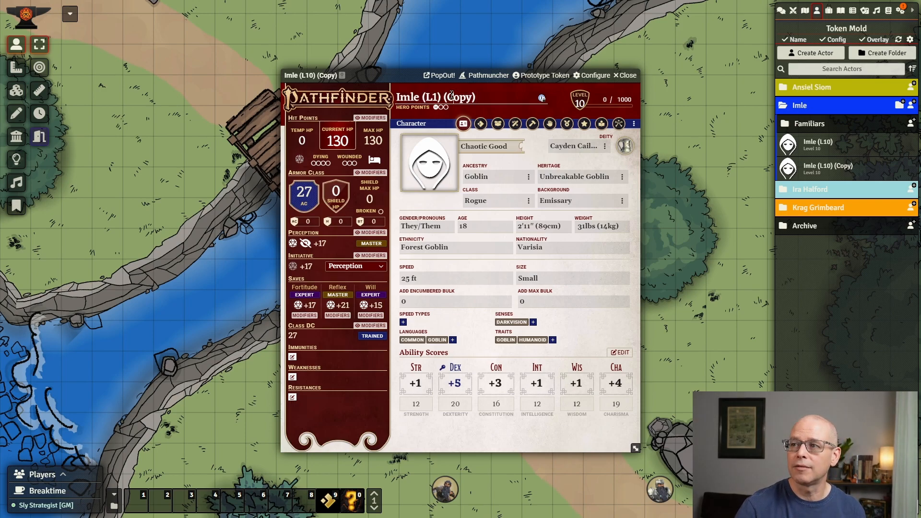
{"action": "key", "text": "BackSpace"}
{"action": "key", "text": "BackSpace"}
{"action": "key", "text": "BackSpace"}
{"action": "key", "text": "Delete"}
{"action": "key", "text": "Delete"}
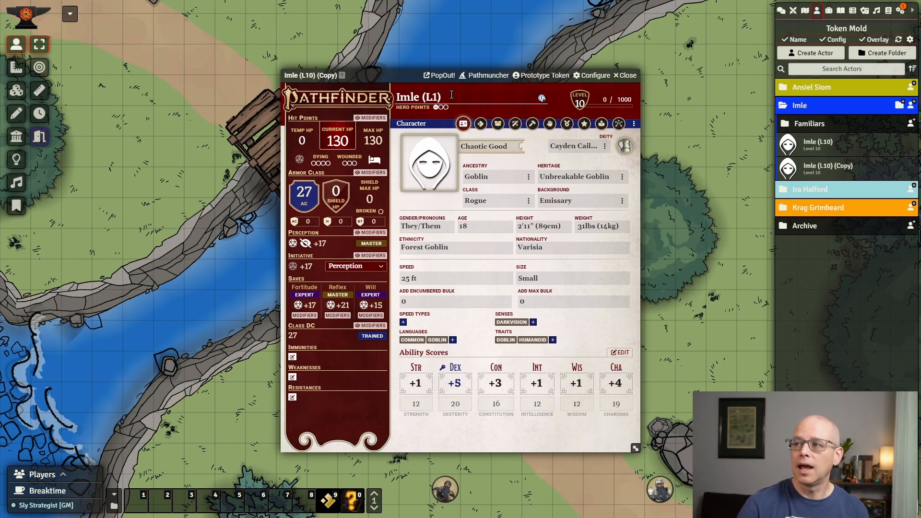
- Set Imle (L1)'s character level to 1 and check the encounter actions
{"action": "left_click", "coordinate": [579, 102]}
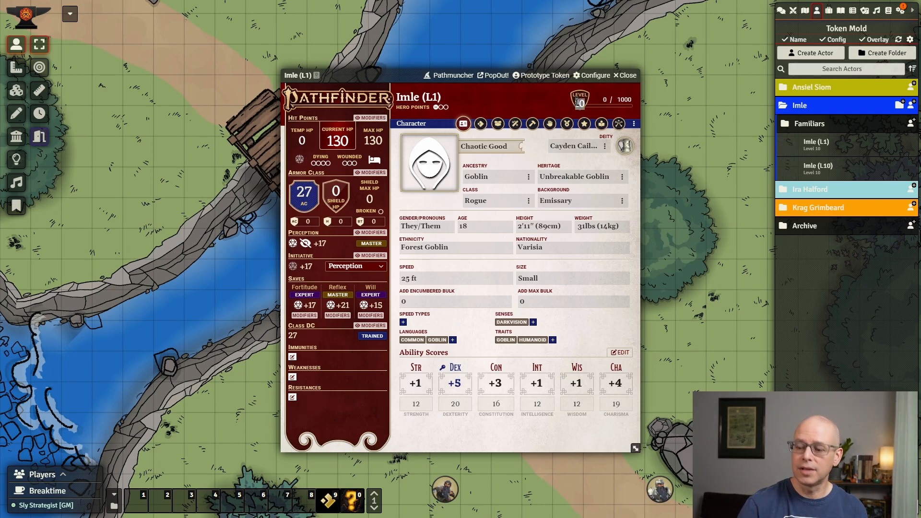
{"action": "type", "text": "1"}
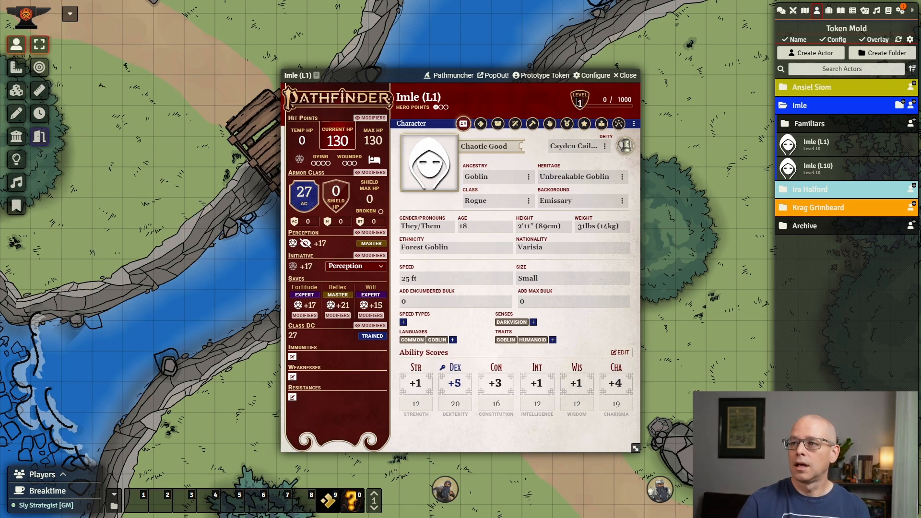
{"action": "key", "text": "Tab"}
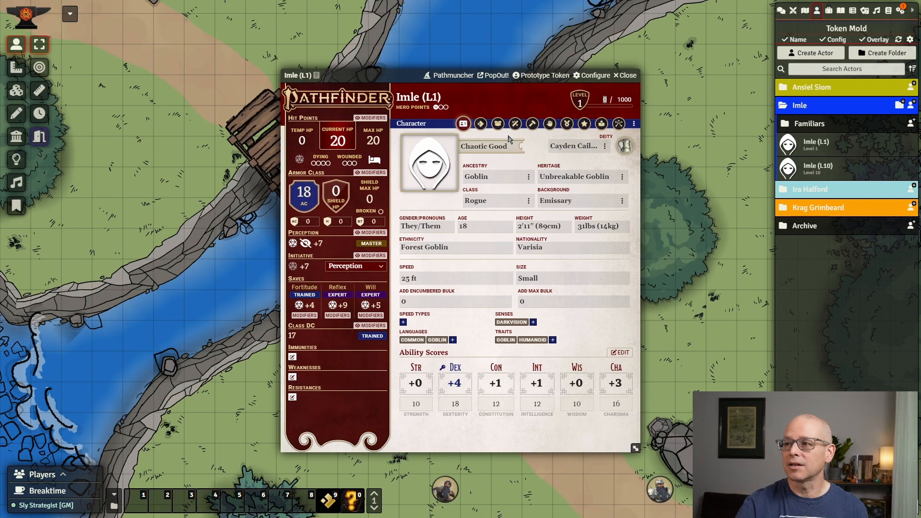
{"action": "left_click", "coordinate": [480, 124]}
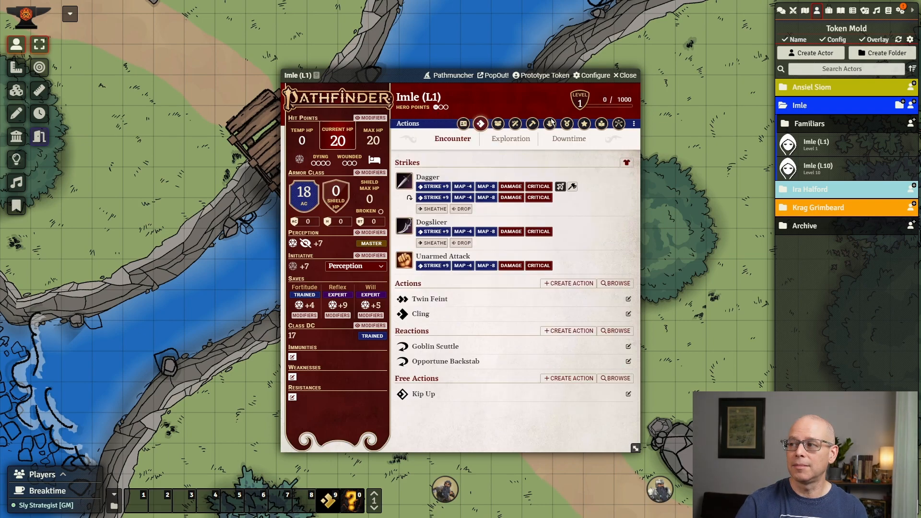
- Make another duplicate of the Imle (L10) actor and close the Imle (L1) sheet
{"action": "right_click", "coordinate": [821, 168]}
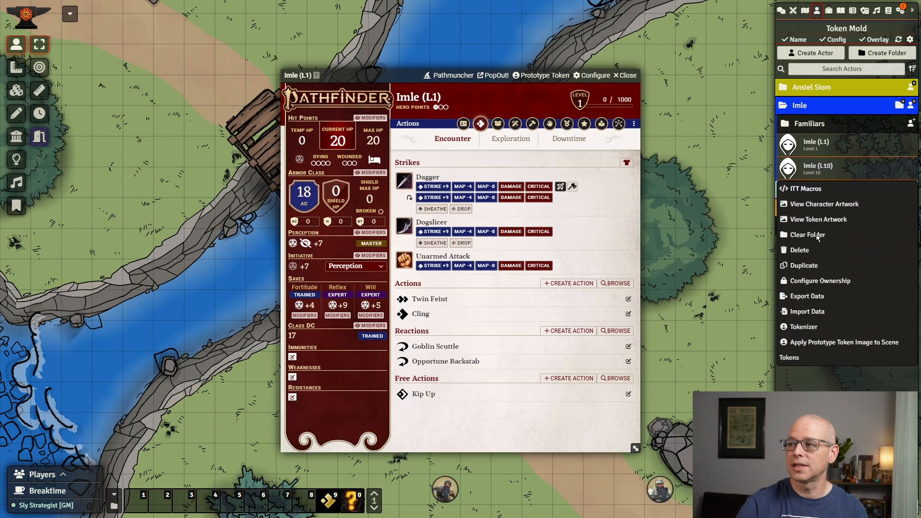
{"action": "left_click", "coordinate": [804, 265]}
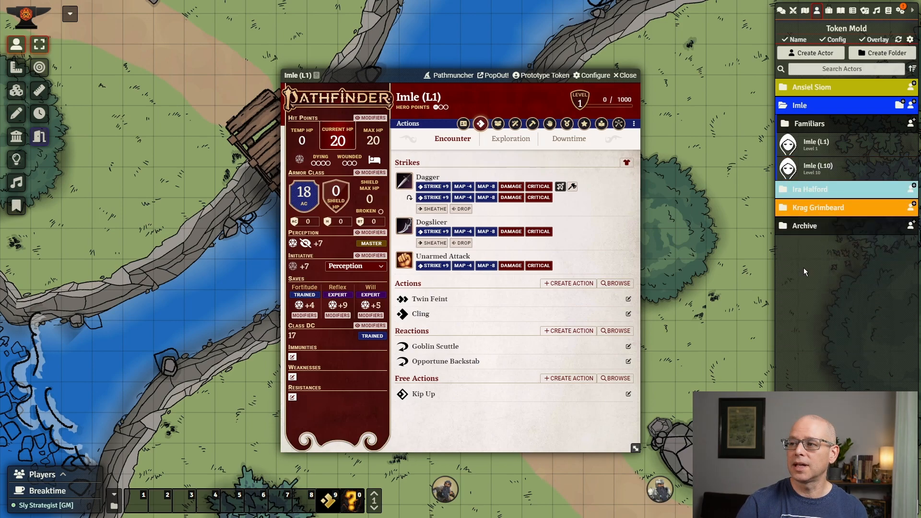
{"action": "left_click", "coordinate": [625, 76]}
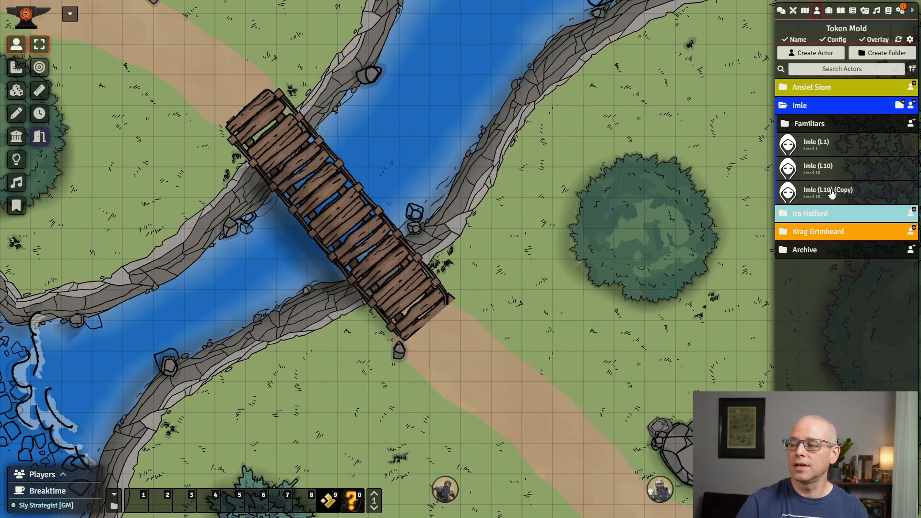
- Open the new Imle (L10) (Copy) actor's sheet and rename the character Imle (L3)
{"action": "left_click", "coordinate": [831, 194]}
{"action": "left_click", "coordinate": [437, 94]}
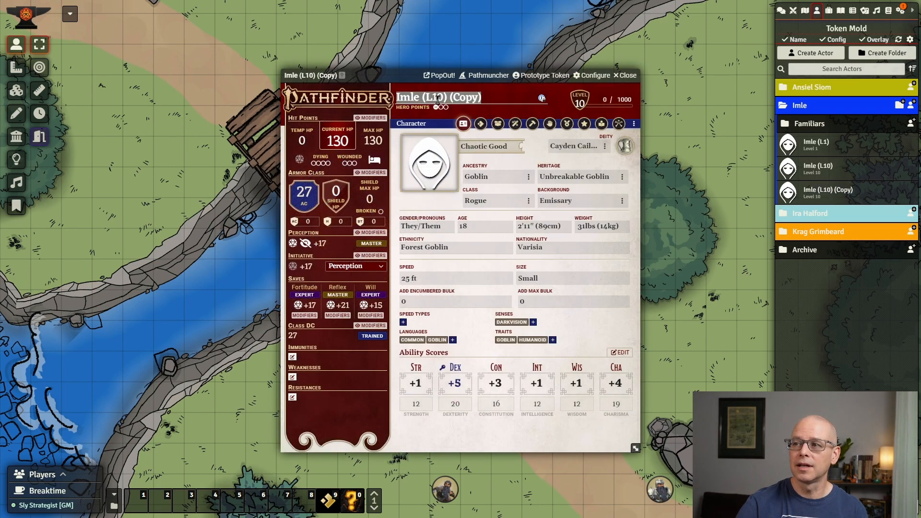
{"action": "key", "text": "Delete"}
{"action": "key", "text": "BackSpace"}
{"action": "type", "text": "3"}
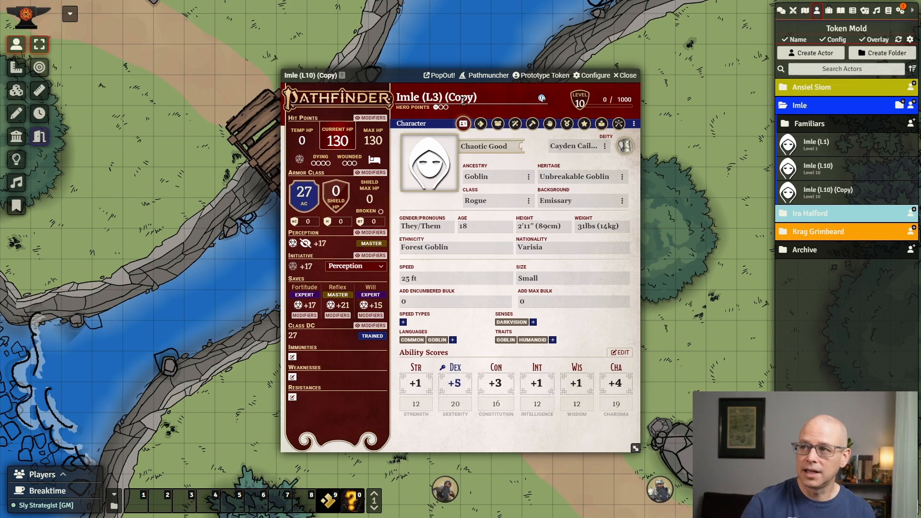
{"action": "left_click_drag", "start_coordinate": [469, 98], "coordinate": [476, 98]}
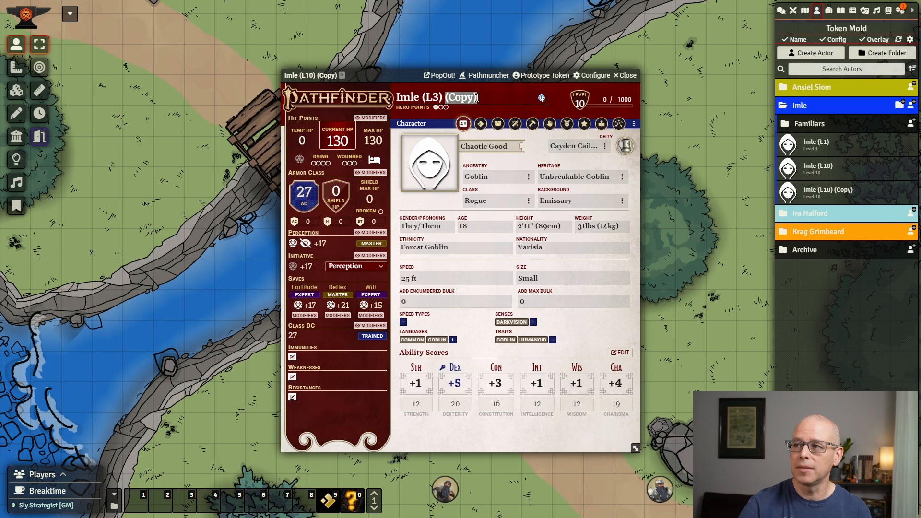
{"action": "key", "text": "BackSpace"}
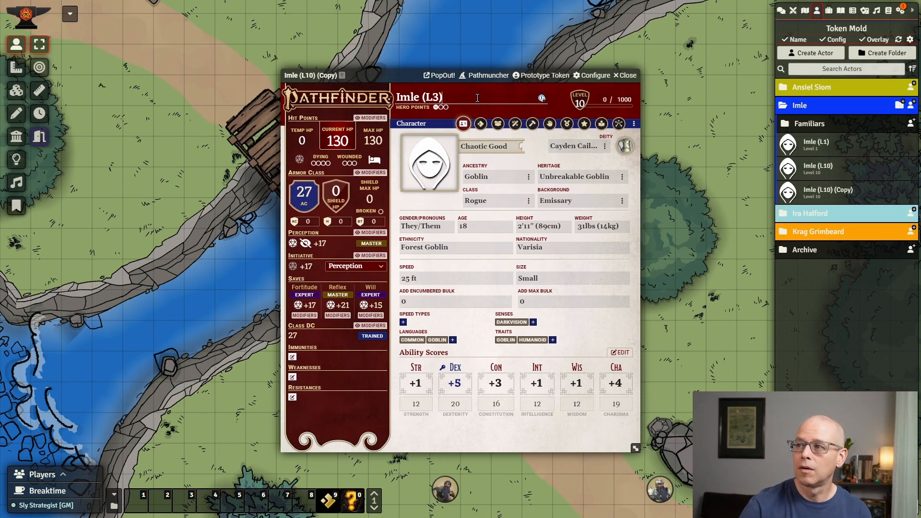
- Set Imle (L3)'s character level to 3
{"action": "left_click", "coordinate": [579, 103]}
{"action": "type", "text": "3"}
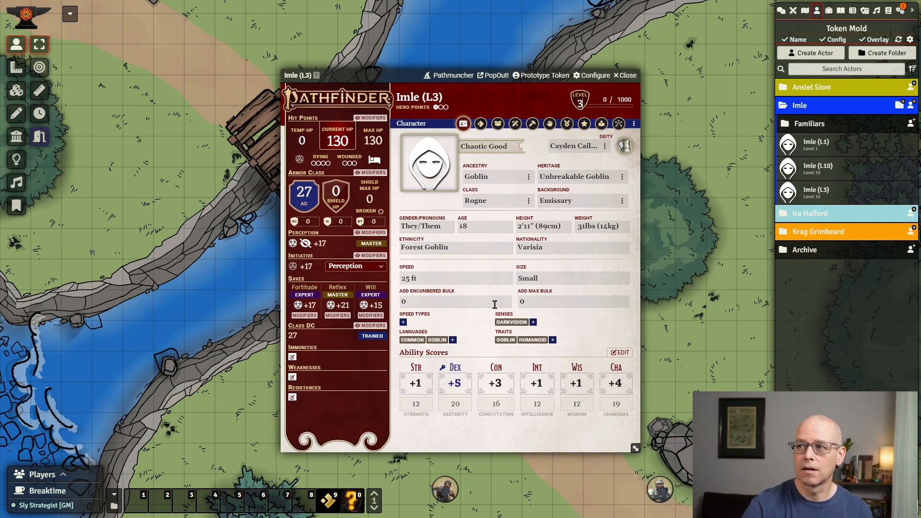
{"action": "key", "text": "Tab"}
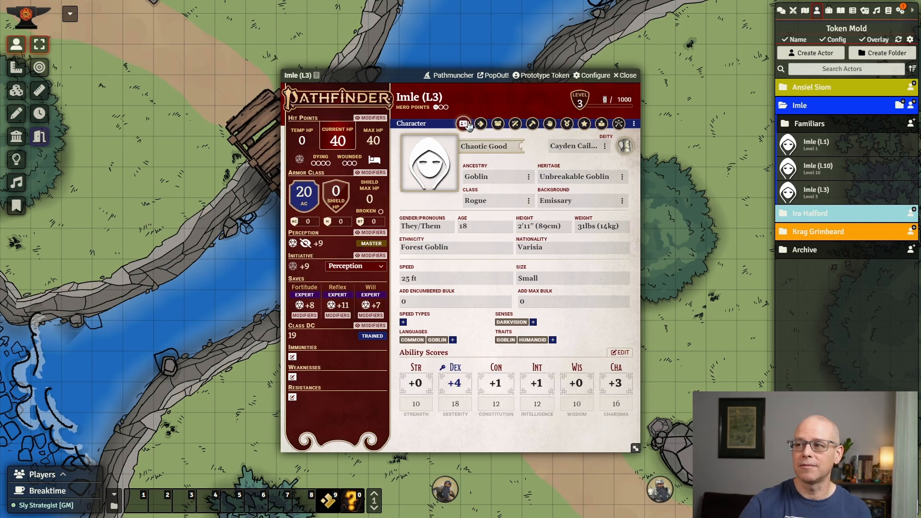
- Duplicate the Imle (L10) actor once more and close the Imle (L3) sheet
{"action": "right_click", "coordinate": [824, 174]}
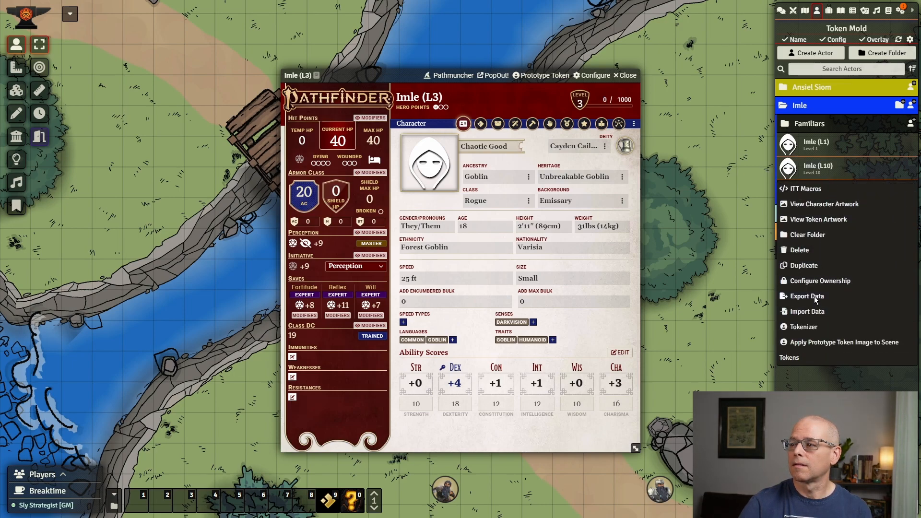
{"action": "left_click", "coordinate": [805, 266]}
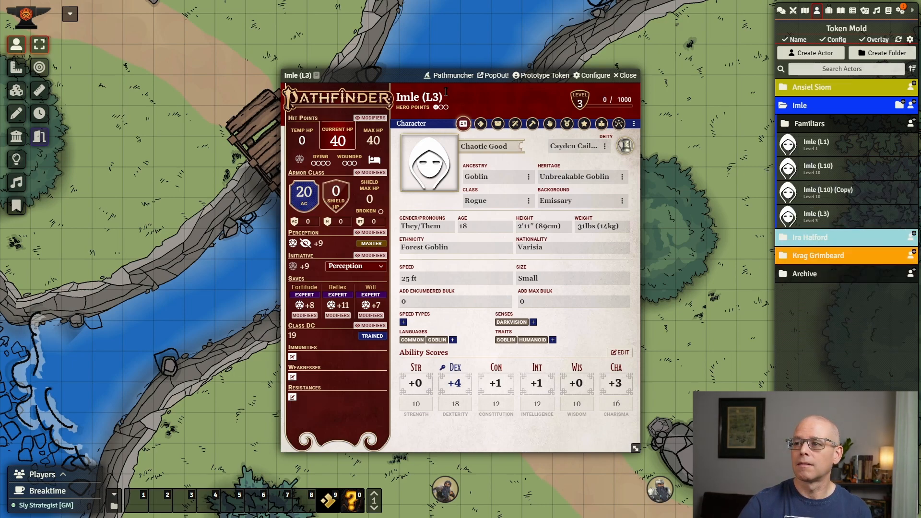
{"action": "left_click", "coordinate": [624, 77]}
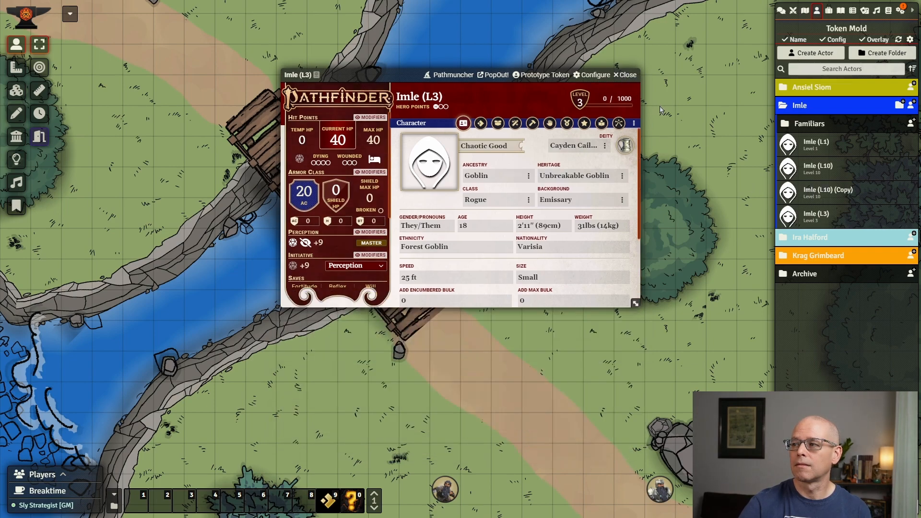
- Open the newest Imle (L10) (Copy) actor's sheet and rename the character Imle (L5)
{"action": "left_click", "coordinate": [821, 196]}
{"action": "left_click", "coordinate": [497, 103]}
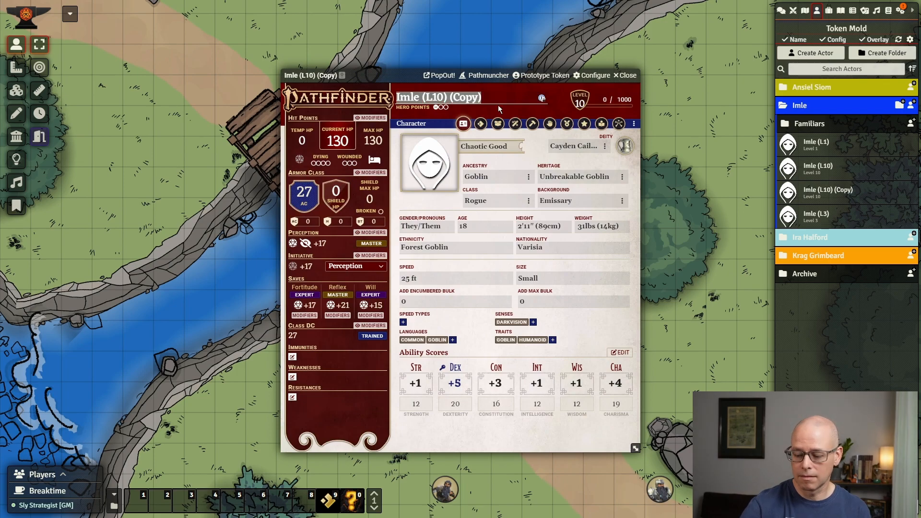
{"action": "left_click", "coordinate": [478, 102]}
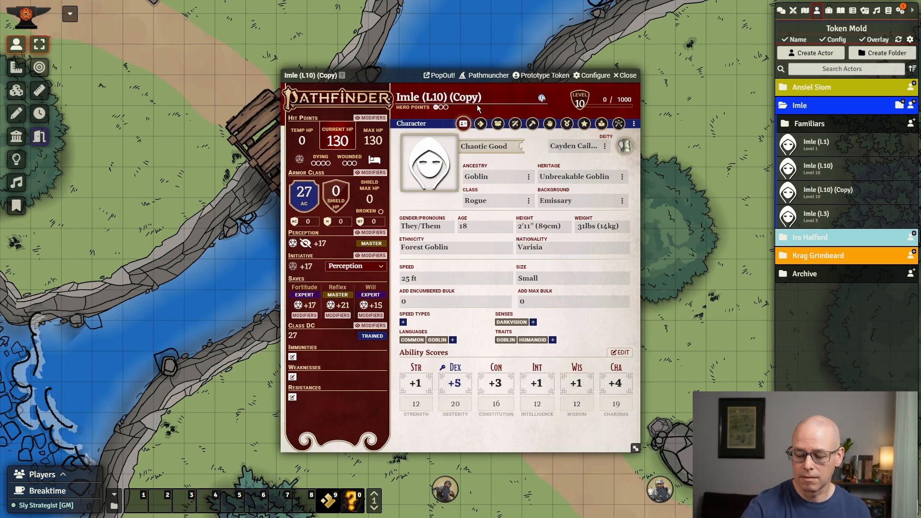
{"action": "key", "text": "Left"}
{"action": "key", "text": "Left"}
{"action": "key", "text": "Left"}
{"action": "key", "text": "Left"}
{"action": "key", "text": "Left"}
{"action": "key", "text": "Left"}
{"action": "key", "text": "Left"}
{"action": "key", "text": "BackSpace"}
{"action": "key", "text": "BackSpace"}
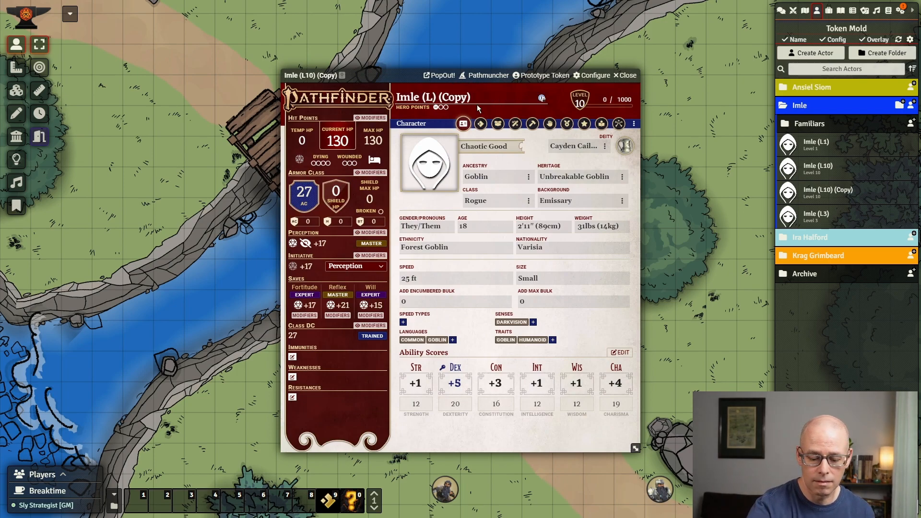
{"action": "type", "text": "5"}
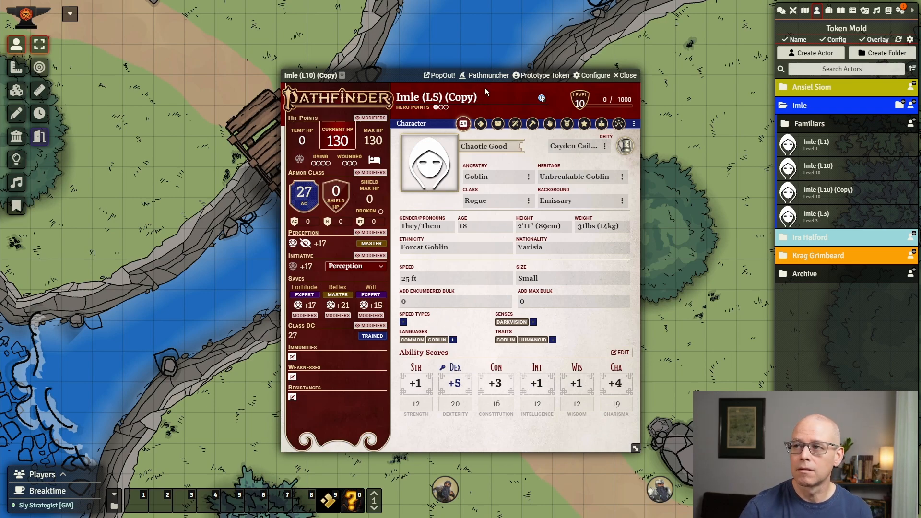
{"action": "key", "text": "BackSpace"}
{"action": "key", "text": "BackSpace"}
{"action": "key", "text": "BackSpace"}
{"action": "key", "text": "BackSpace"}
{"action": "key", "text": "BackSpace"}
{"action": "key", "text": "BackSpace"}
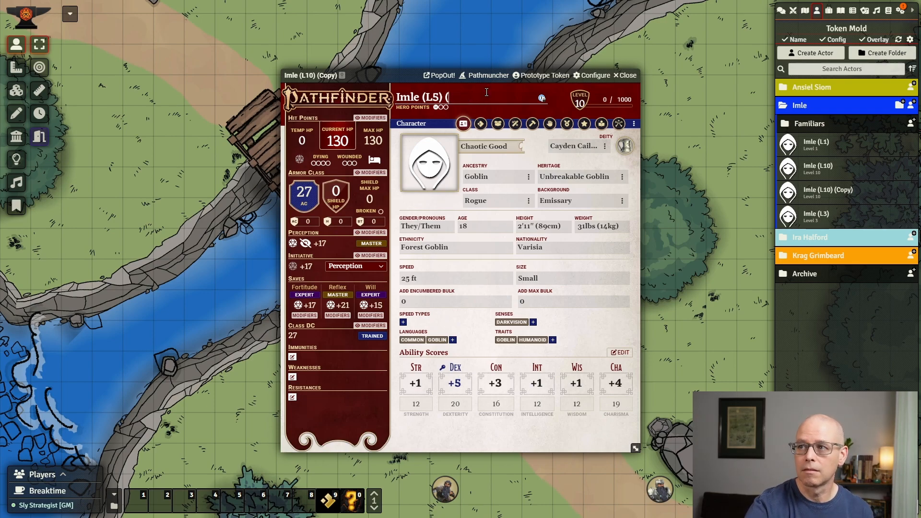
- Set Imle (L5)'s character level to 5
{"action": "left_click", "coordinate": [576, 103]}
{"action": "type", "text": "5"}
{"action": "key", "text": "Return"}
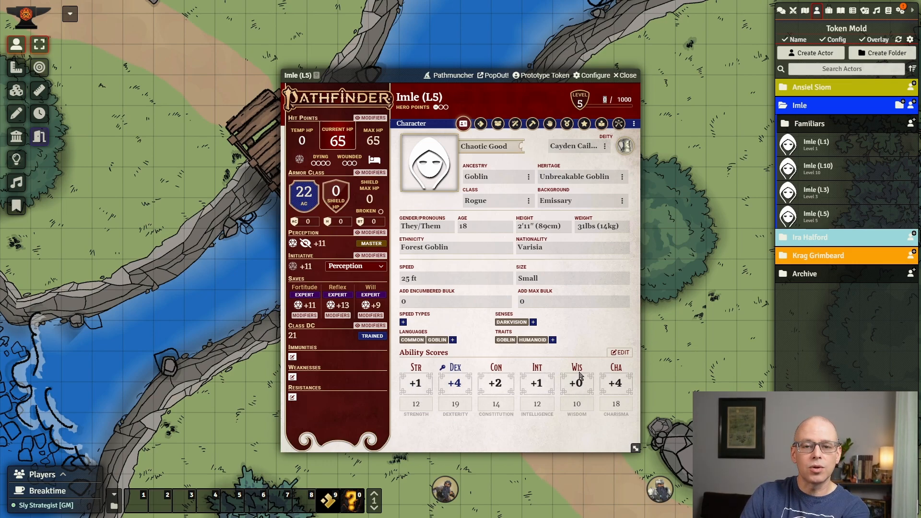
- Review Imle (L5)'s encounter actions, inventory and full list of feats
{"action": "left_click", "coordinate": [481, 126]}
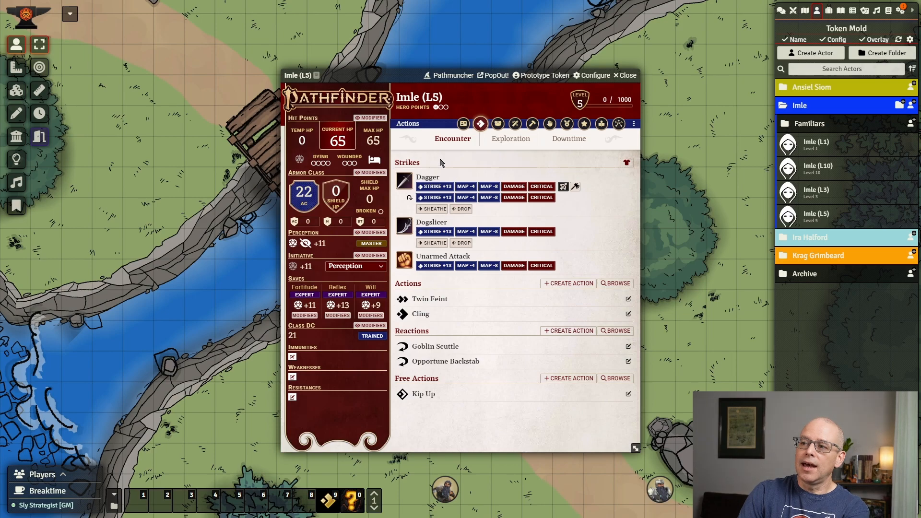
{"action": "left_click", "coordinate": [498, 124]}
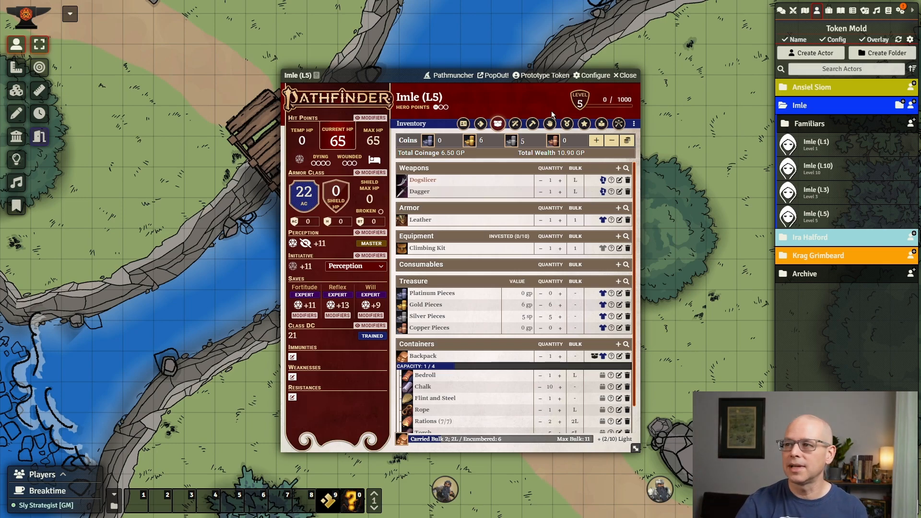
{"action": "left_click", "coordinate": [603, 125]}
{"action": "left_click", "coordinate": [568, 125]}
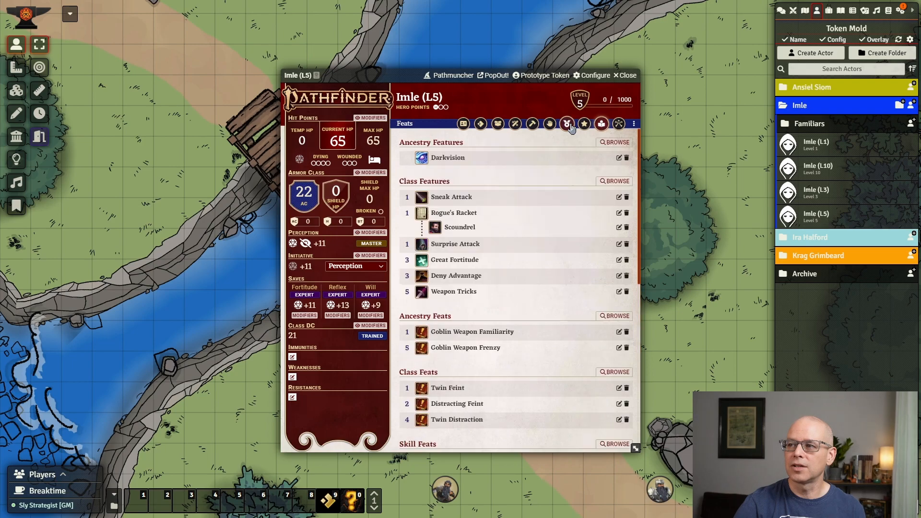
{"action": "scroll", "coordinate": [524, 227], "scroll_direction": "down", "scroll_amount": 7}
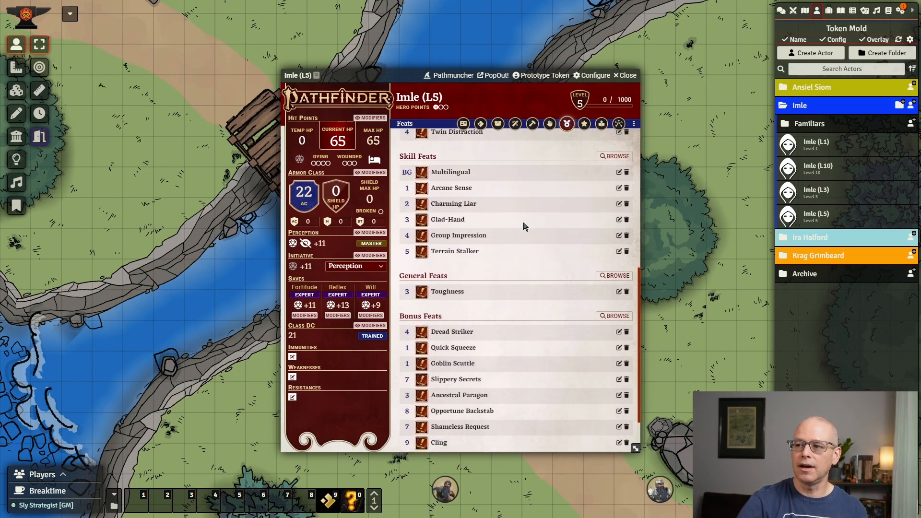
{"action": "scroll", "coordinate": [525, 227], "scroll_direction": "up", "scroll_amount": 7}
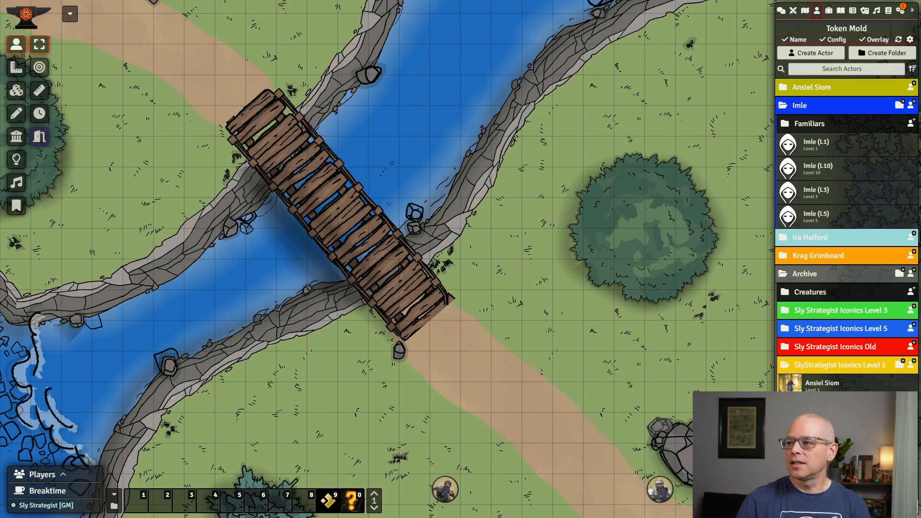
- Open Krag Grimbeard (L1) from the Krag Grimbeard folder and view the avatar and token artwork, then close the artwork editor
{"action": "left_click", "coordinate": [819, 259]}
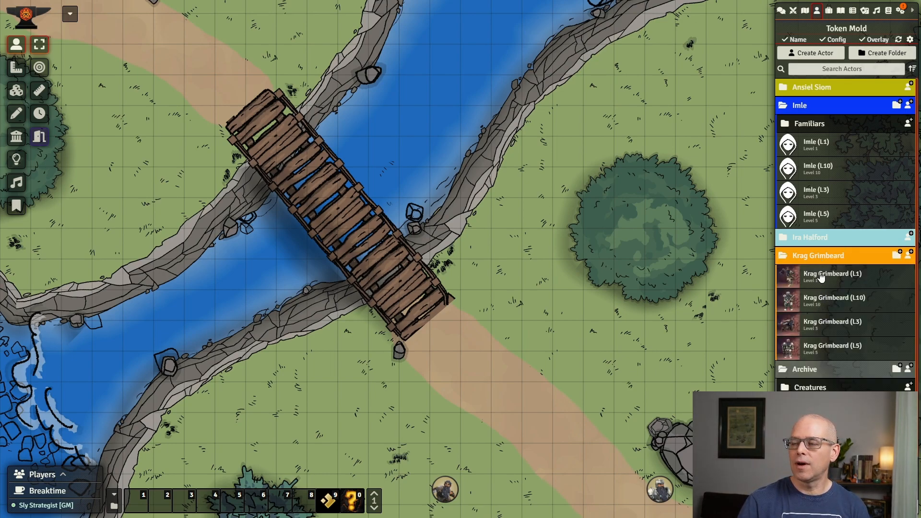
{"action": "left_click", "coordinate": [822, 278]}
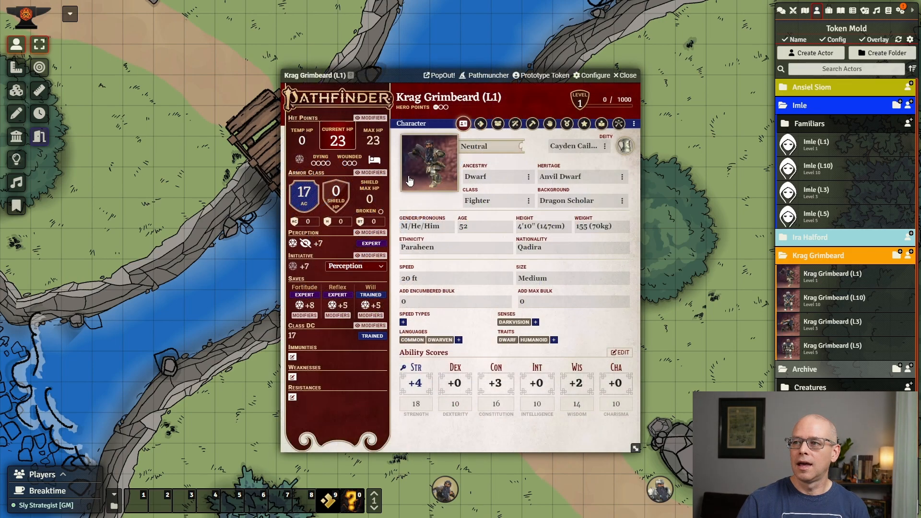
{"action": "left_click", "coordinate": [426, 169]}
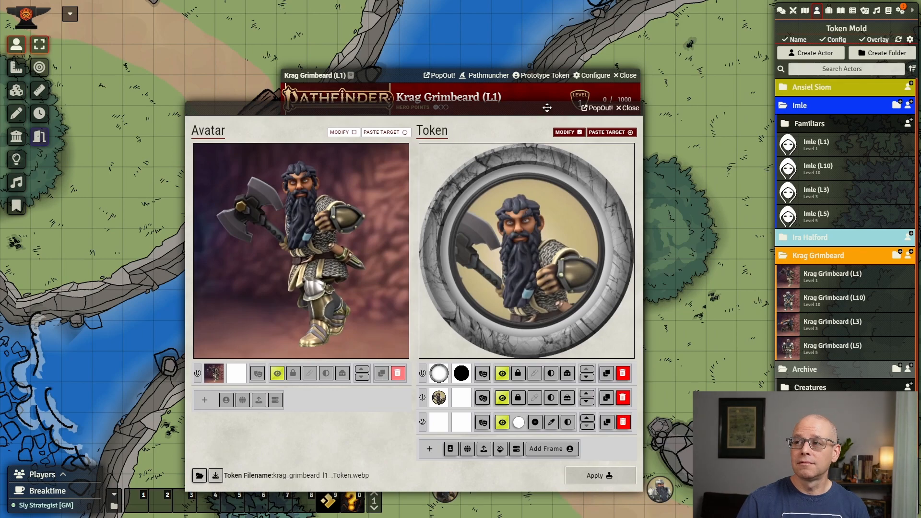
{"action": "left_click", "coordinate": [624, 109]}
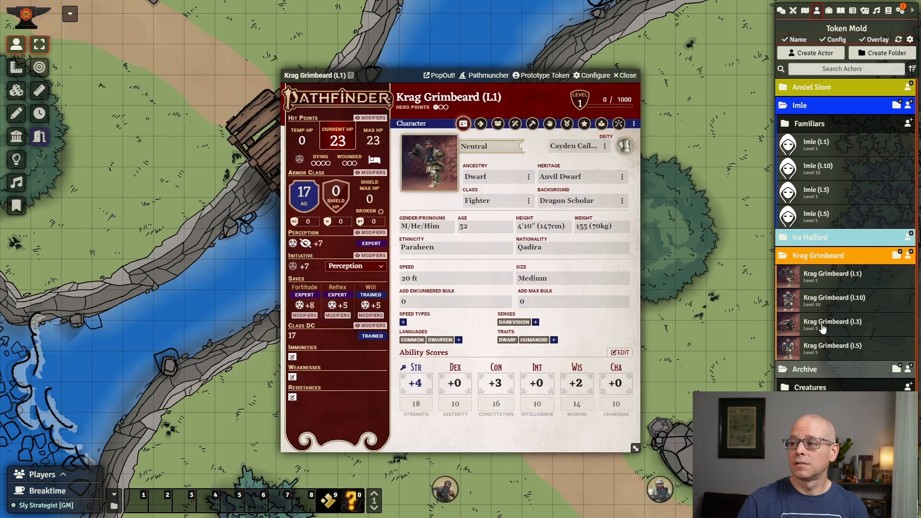
- View Krag Grimbeard (L10)'s avatar and token artwork, then close the artwork editor and both Krag Grimbeard sheets
{"action": "left_click", "coordinate": [832, 302]}
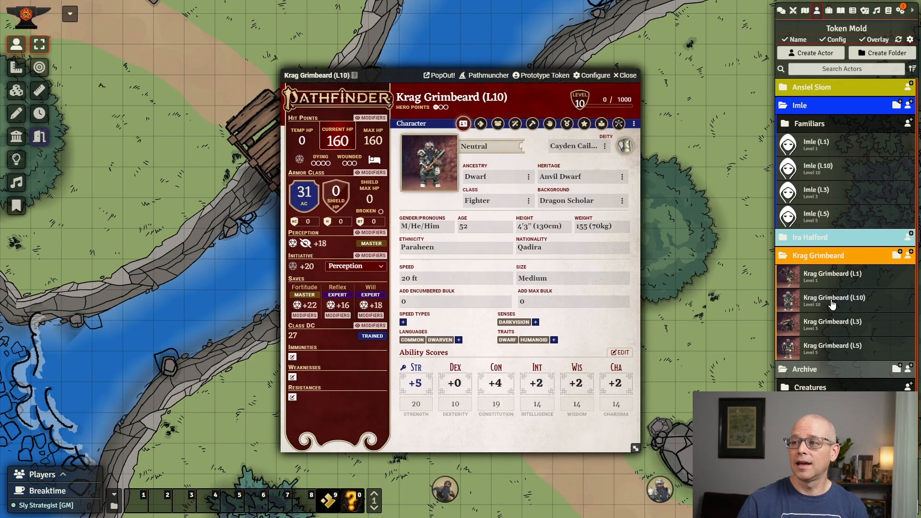
{"action": "left_click", "coordinate": [434, 159]}
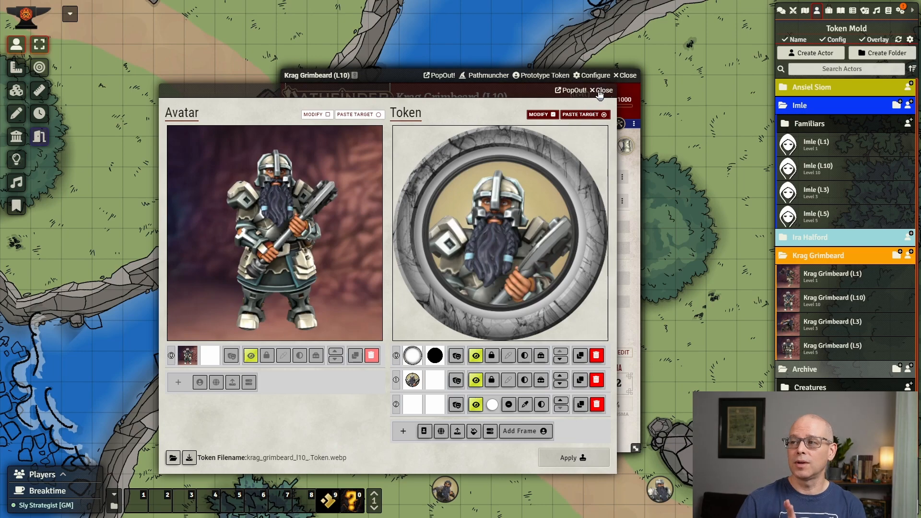
{"action": "left_click", "coordinate": [601, 91]}
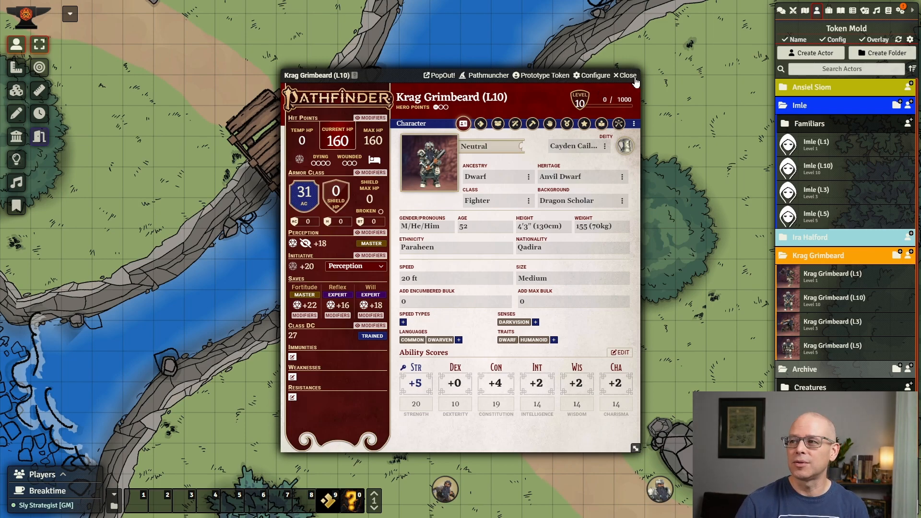
{"action": "left_click", "coordinate": [622, 76]}
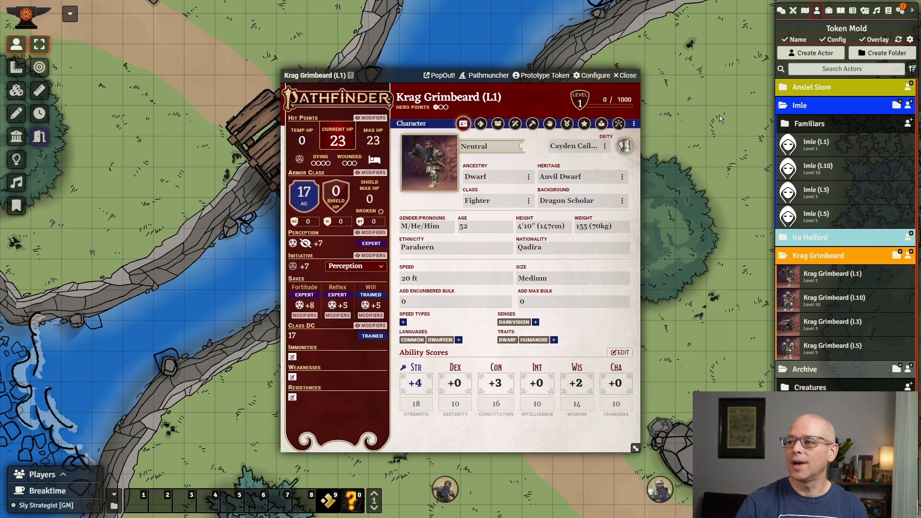
{"action": "left_click", "coordinate": [624, 76]}
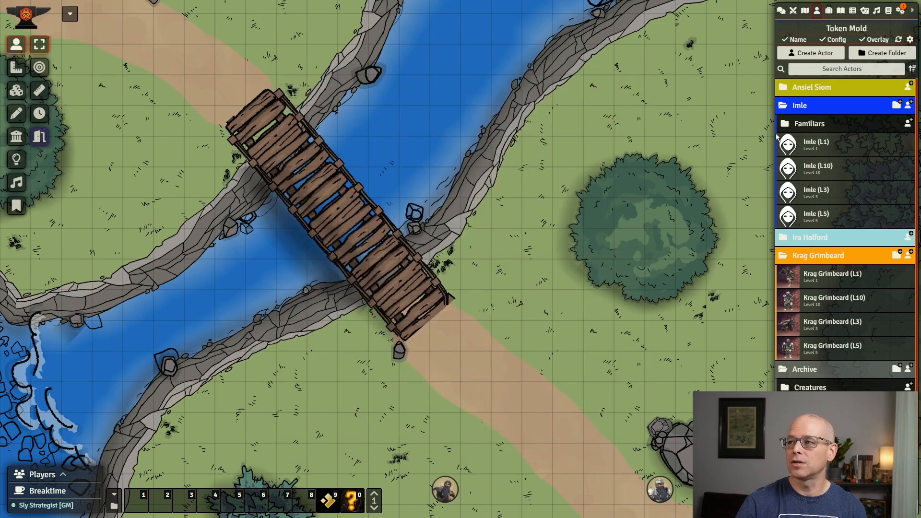
- Open the artwork editor from Imle (L1)'s character details and enable modification of the avatar
{"action": "left_click", "coordinate": [809, 146]}
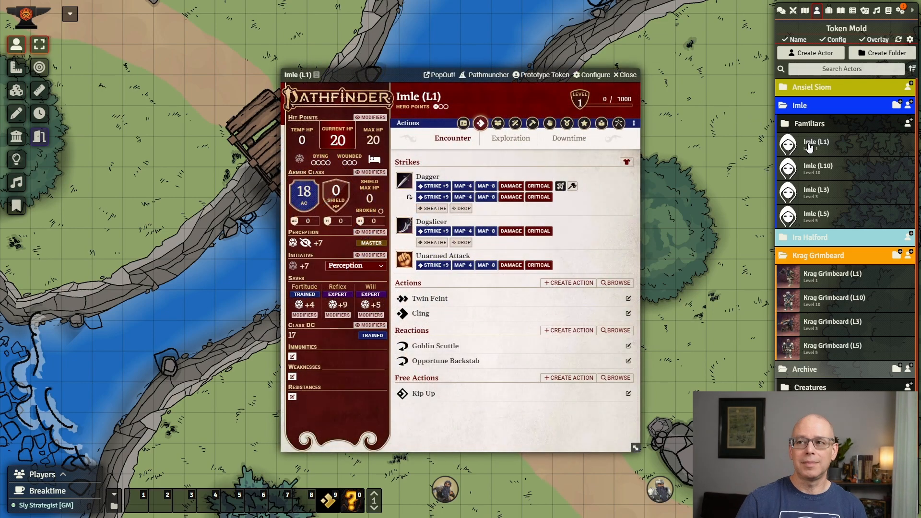
{"action": "left_click", "coordinate": [463, 124]}
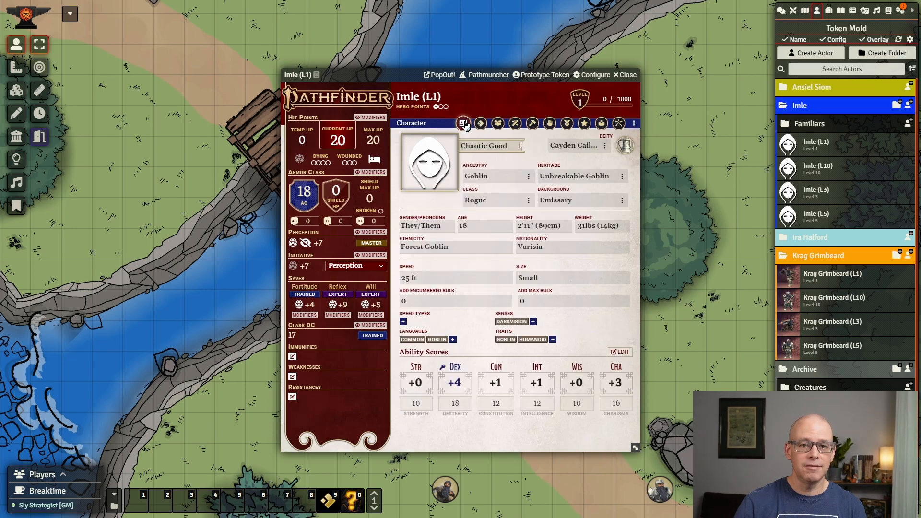
{"action": "left_click", "coordinate": [440, 171]}
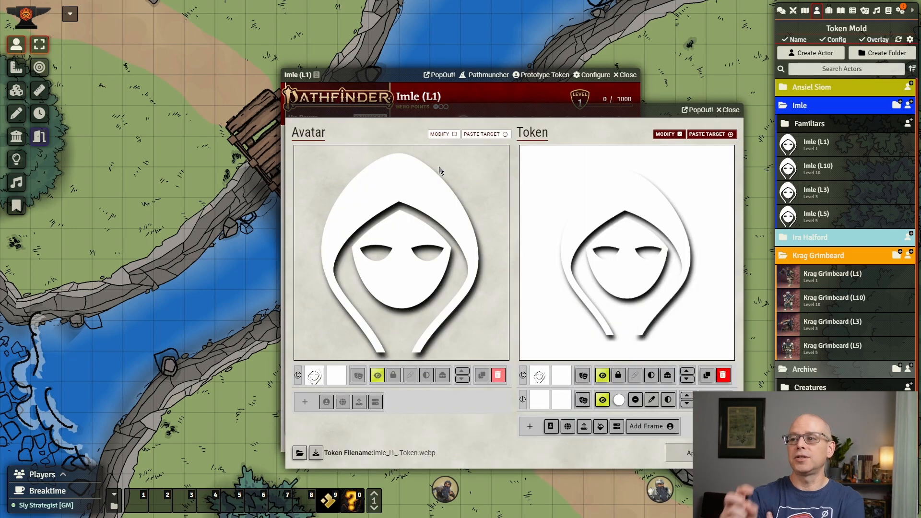
{"action": "left_click", "coordinate": [451, 134]}
- Upload Imle-portrait from the Imle folder in Sly Strategist Iconics as Imle (L1)'s avatar image
{"action": "left_click", "coordinate": [359, 402]}
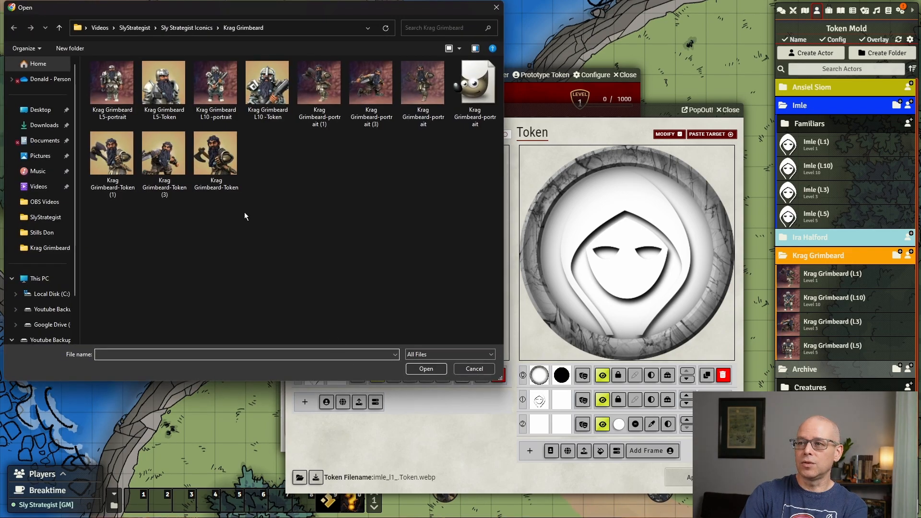
{"action": "left_click", "coordinate": [205, 29]}
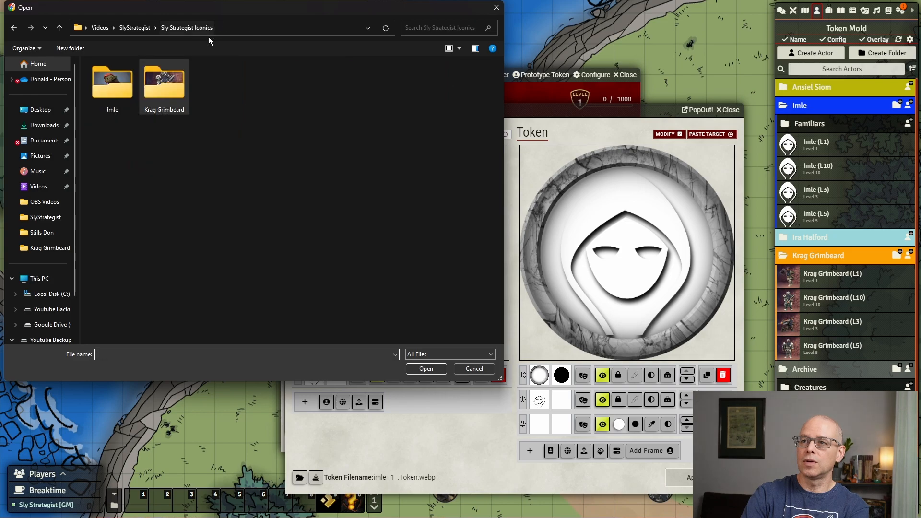
{"action": "double_click", "coordinate": [117, 84]}
{"action": "left_click", "coordinate": [116, 100]}
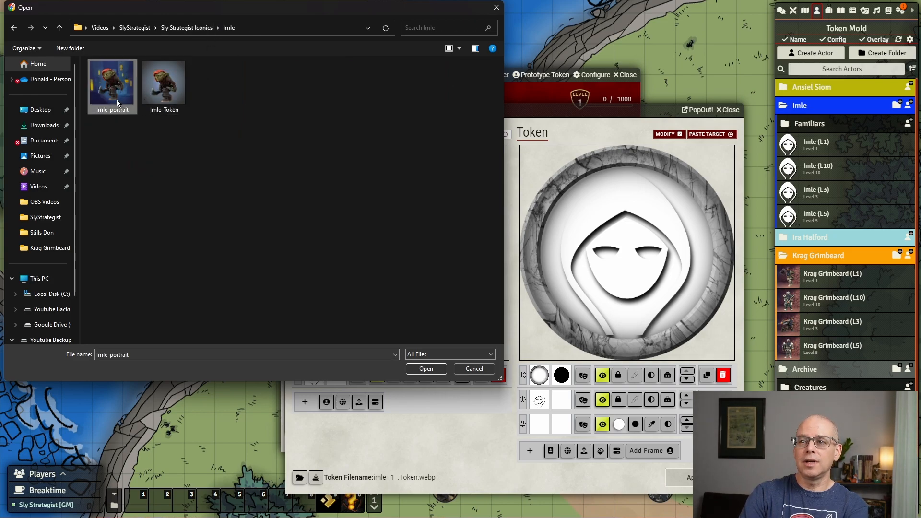
{"action": "double_click", "coordinate": [116, 100]}
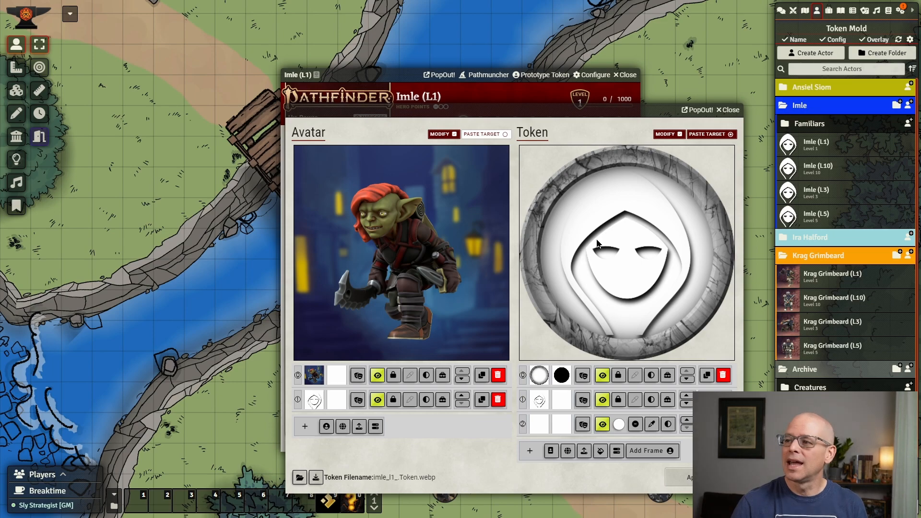
- Delete the stone frame and hooded placeholder layers from Imle (L1)'s token and upload Imle-Token in their place
{"action": "left_click", "coordinate": [724, 378]}
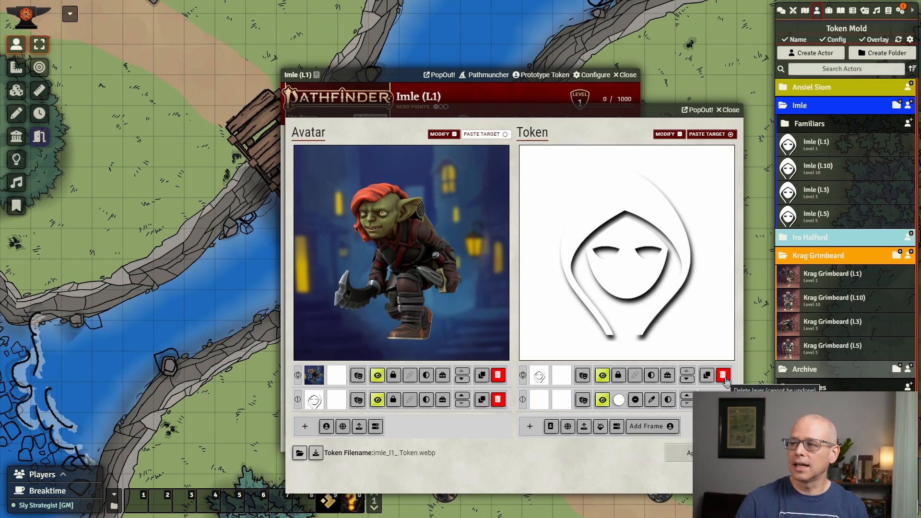
{"action": "left_click", "coordinate": [724, 376]}
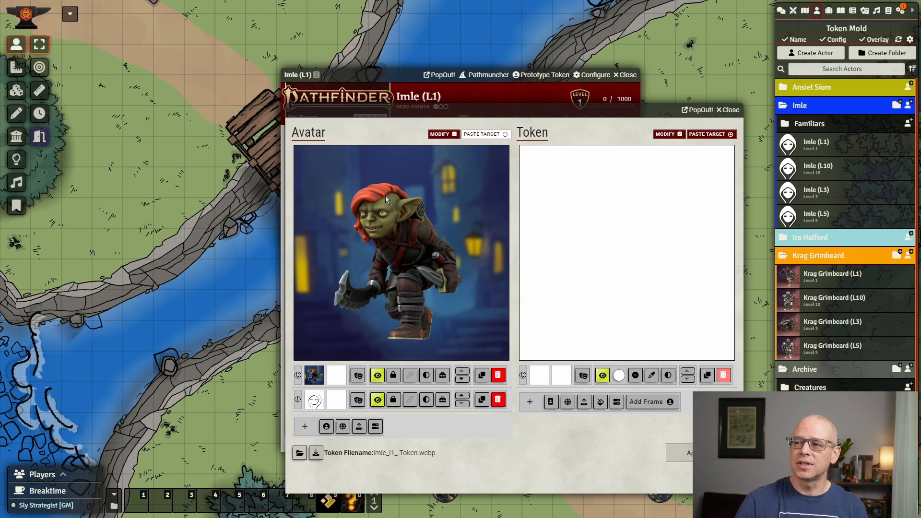
{"action": "left_click", "coordinate": [582, 402]}
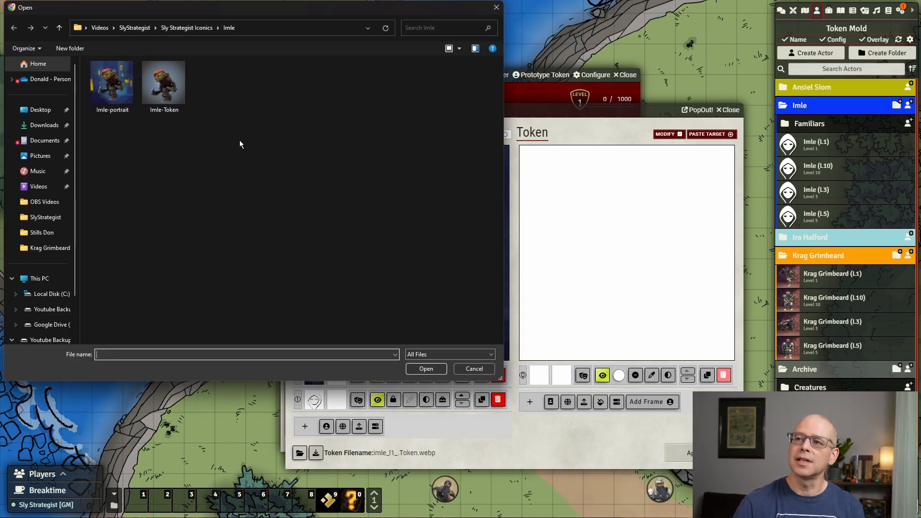
{"action": "double_click", "coordinate": [164, 84]}
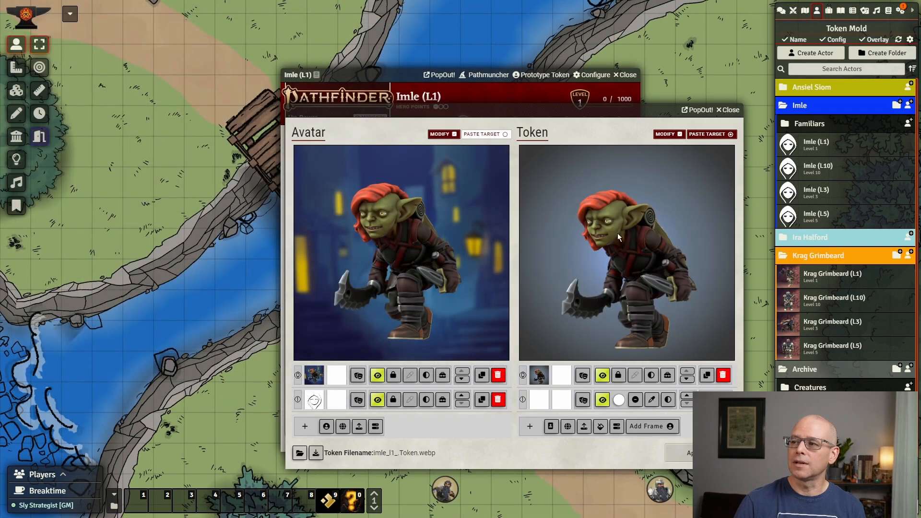
- Add the plain thin TheGreatNacho ring frame around Imle (L1)'s token image
{"action": "left_click", "coordinate": [647, 427]}
{"action": "scroll", "coordinate": [605, 344], "scroll_direction": "down", "scroll_amount": 4}
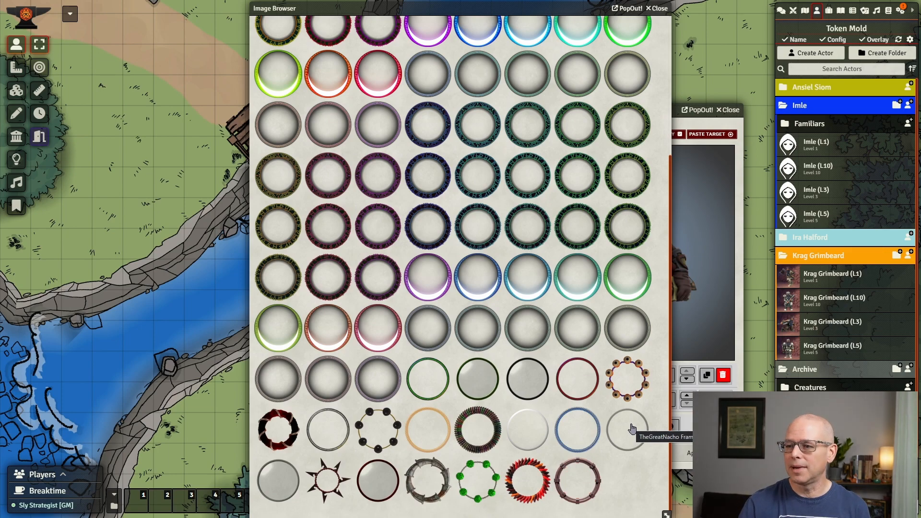
{"action": "left_click", "coordinate": [631, 429]}
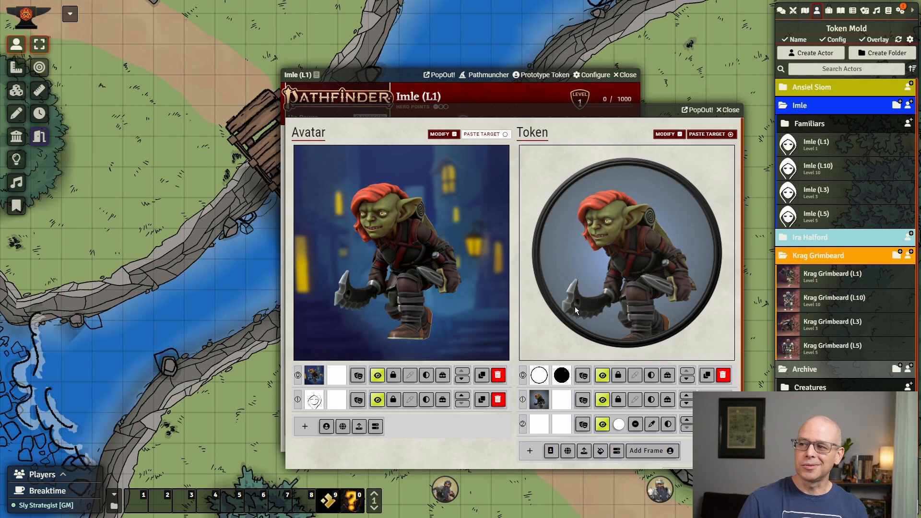
- Unlock the goblin image layer of Imle (L1)'s token, then enlarge and reposition it so the upper body fills the ring
{"action": "left_click", "coordinate": [618, 403]}
{"action": "scroll", "coordinate": [623, 285], "scroll_direction": "up", "scroll_amount": 4}
{"action": "scroll", "coordinate": [623, 284], "scroll_direction": "up", "scroll_amount": 4}
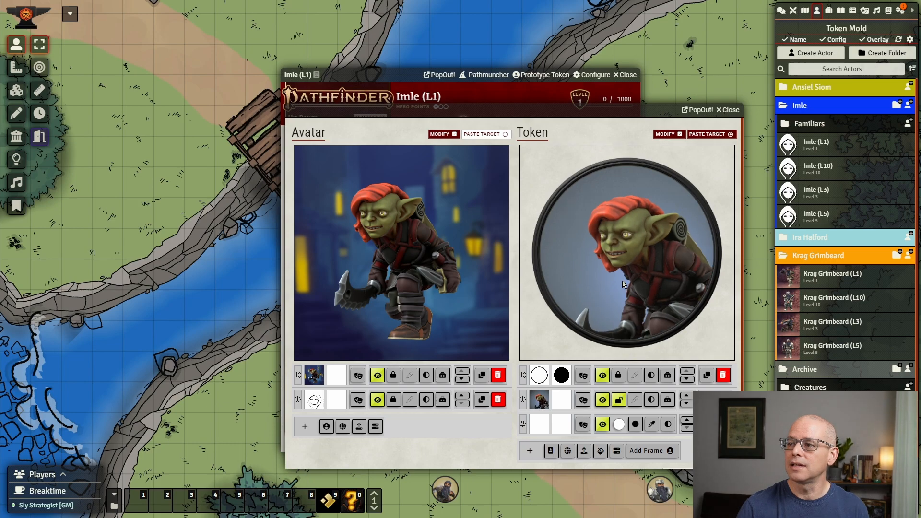
{"action": "mouse_move", "coordinate": [629, 287]}
{"action": "left_mouse_down"}
{"action": "mouse_move", "coordinate": [599, 264]}
{"action": "mouse_move", "coordinate": [583, 215]}
{"action": "mouse_move", "coordinate": [667, 298]}
{"action": "mouse_move", "coordinate": [626, 270]}
{"action": "left_mouse_up"}
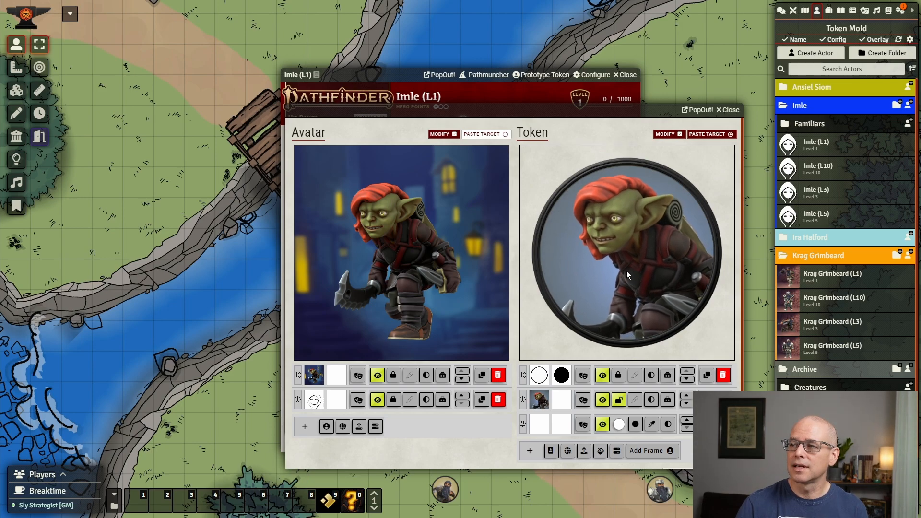
{"action": "scroll", "coordinate": [617, 297], "scroll_direction": "down", "scroll_amount": 2}
{"action": "scroll", "coordinate": [621, 294], "scroll_direction": "down", "scroll_amount": 1}
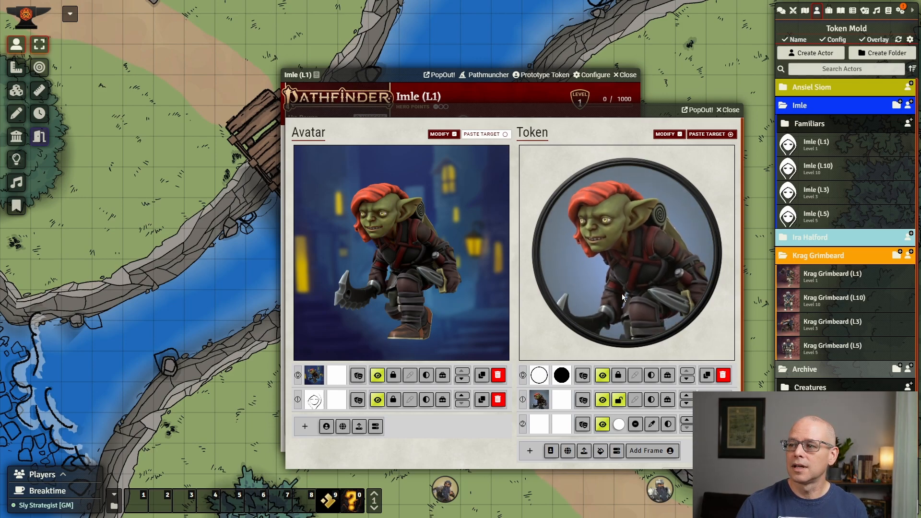
{"action": "left_click_drag", "start_coordinate": [630, 296], "coordinate": [638, 301]}
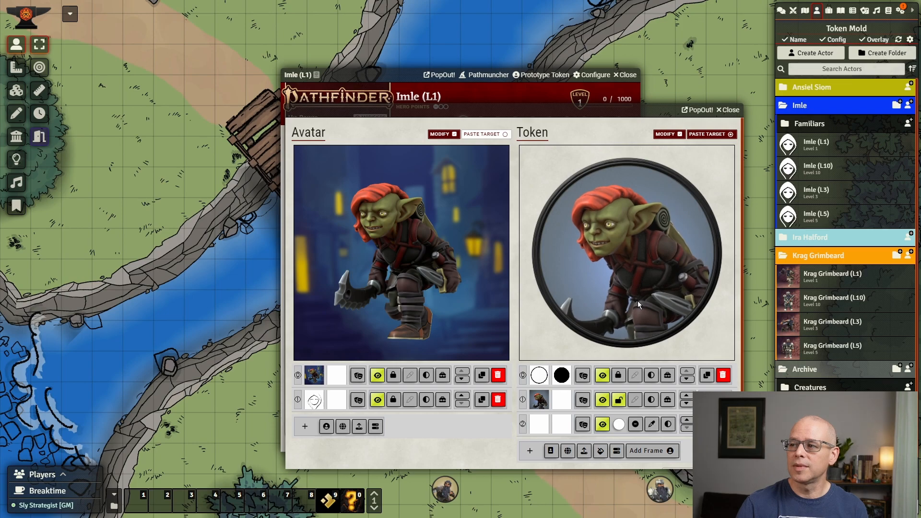
- Lock the goblin image layer and apply the avatar and token artwork to Imle (L1)
{"action": "left_click", "coordinate": [619, 401]}
{"action": "scroll", "coordinate": [620, 404], "scroll_direction": "down", "scroll_amount": 1}
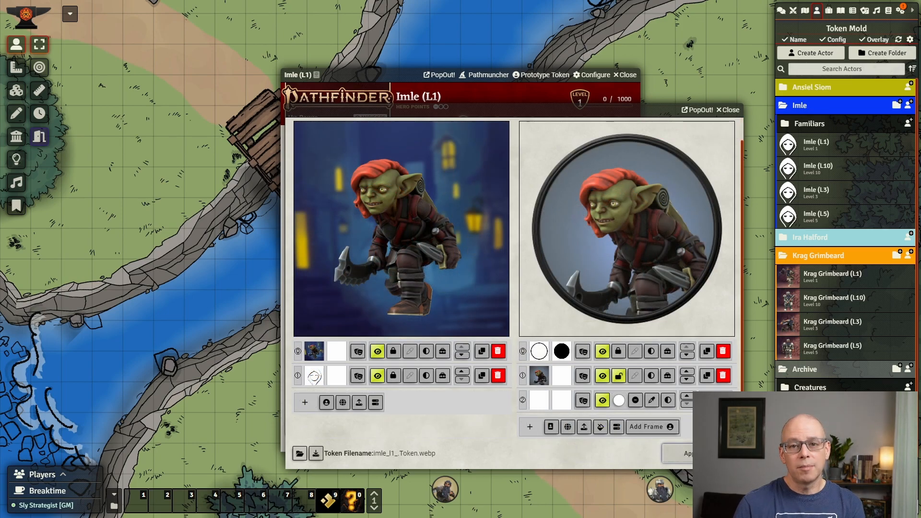
{"action": "scroll", "coordinate": [680, 345], "scroll_direction": "up", "scroll_amount": 1}
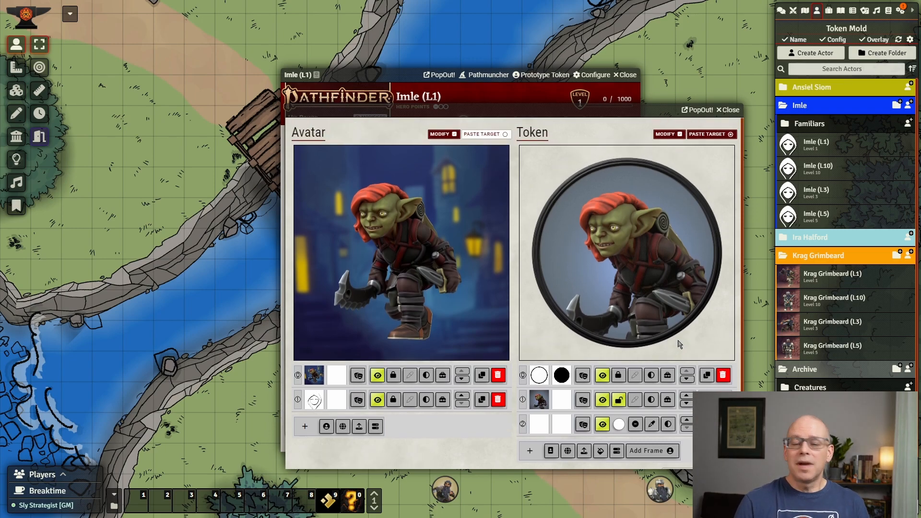
{"action": "scroll", "coordinate": [680, 344], "scroll_direction": "down", "scroll_amount": 2}
{"action": "scroll", "coordinate": [632, 241], "scroll_direction": "up", "scroll_amount": 2}
{"action": "scroll", "coordinate": [635, 247], "scroll_direction": "up", "scroll_amount": 1}
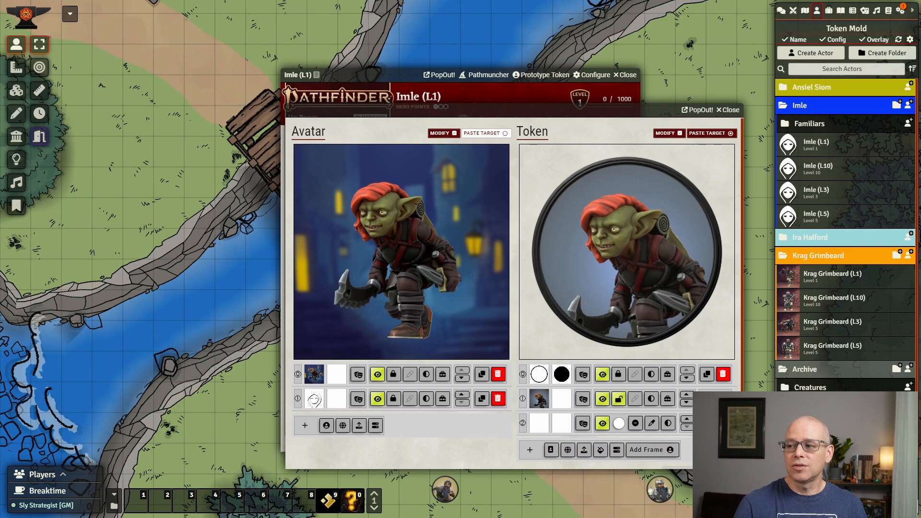
{"action": "scroll", "coordinate": [638, 405], "scroll_direction": "down", "scroll_amount": 1}
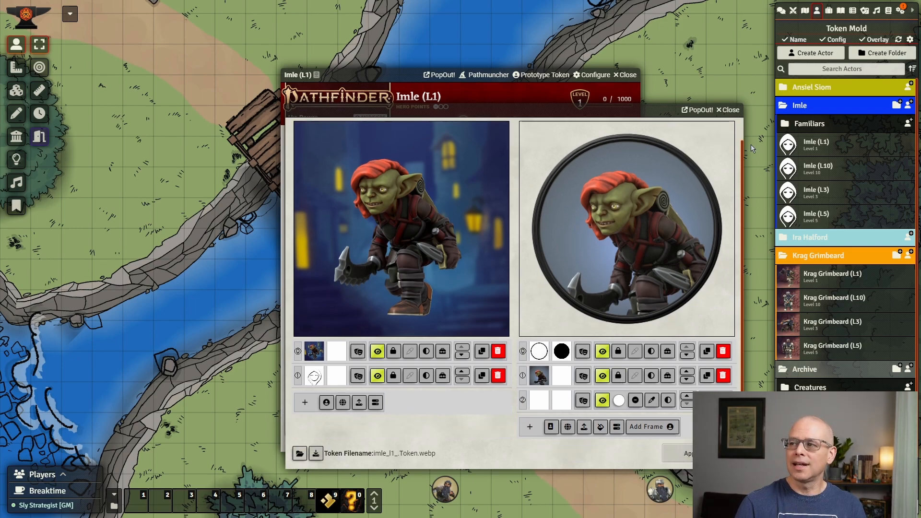
{"action": "left_click", "coordinate": [690, 458]}
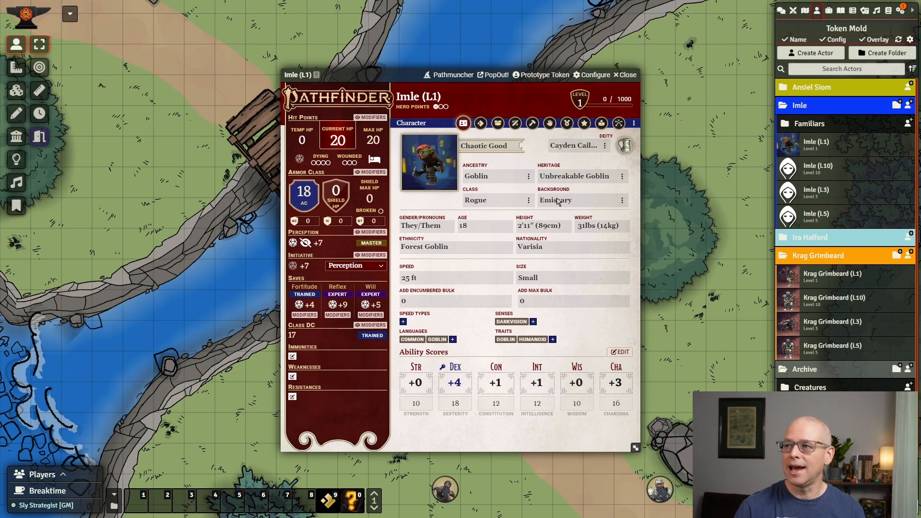
- Move Imle (L1)'s sheet aside, view the saved artwork in the artwork editor and close the editor
{"action": "scroll", "coordinate": [704, 243], "scroll_direction": "up", "scroll_amount": 3}
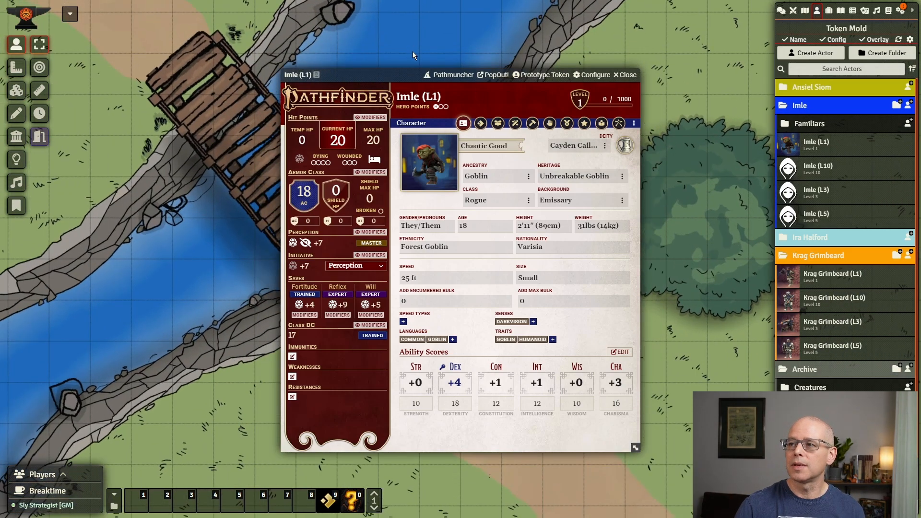
{"action": "left_click_drag", "start_coordinate": [386, 76], "coordinate": [147, 21]}
{"action": "left_click", "coordinate": [181, 111]}
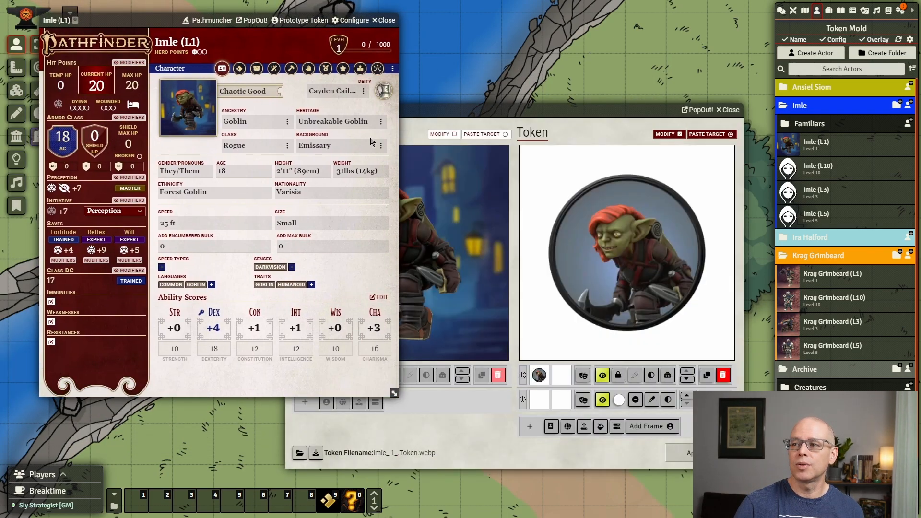
{"action": "left_click", "coordinate": [729, 110]}
- Place Imle (L1)'s token on the dirt path beside the bridge and inspect it up close
{"action": "left_click_drag", "start_coordinate": [809, 145], "coordinate": [510, 376]}
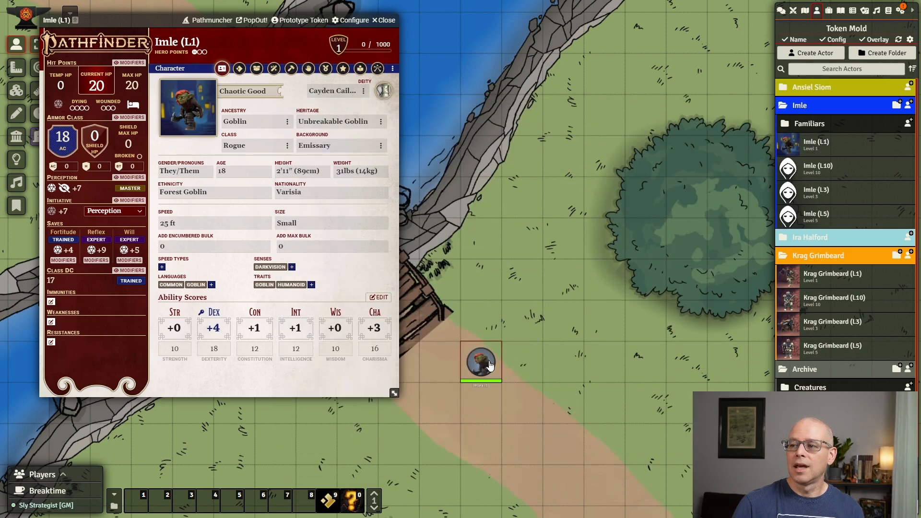
{"action": "scroll", "coordinate": [553, 361], "scroll_direction": "up", "scroll_amount": 3}
{"action": "scroll", "coordinate": [554, 360], "scroll_direction": "up", "scroll_amount": 3}
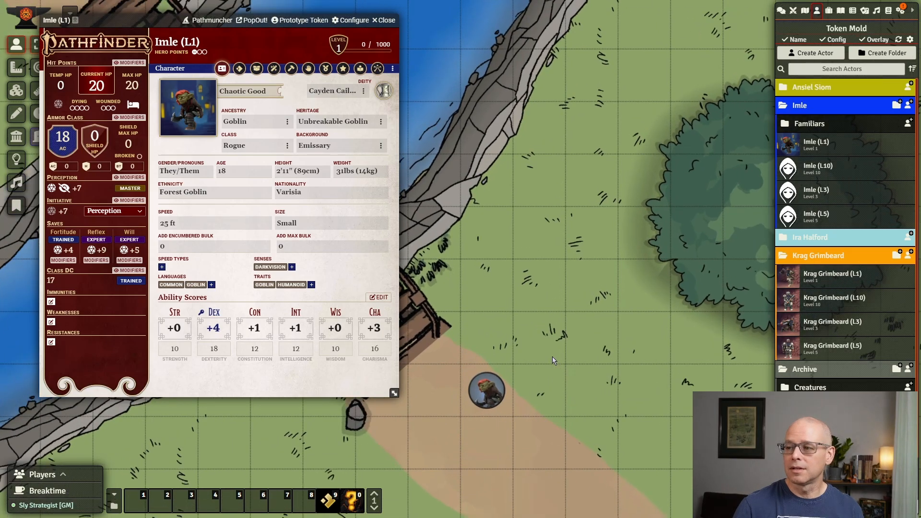
{"action": "left_click_drag", "start_coordinate": [562, 342], "coordinate": [566, 198]}
{"action": "scroll", "coordinate": [538, 352], "scroll_direction": "up", "scroll_amount": 15}
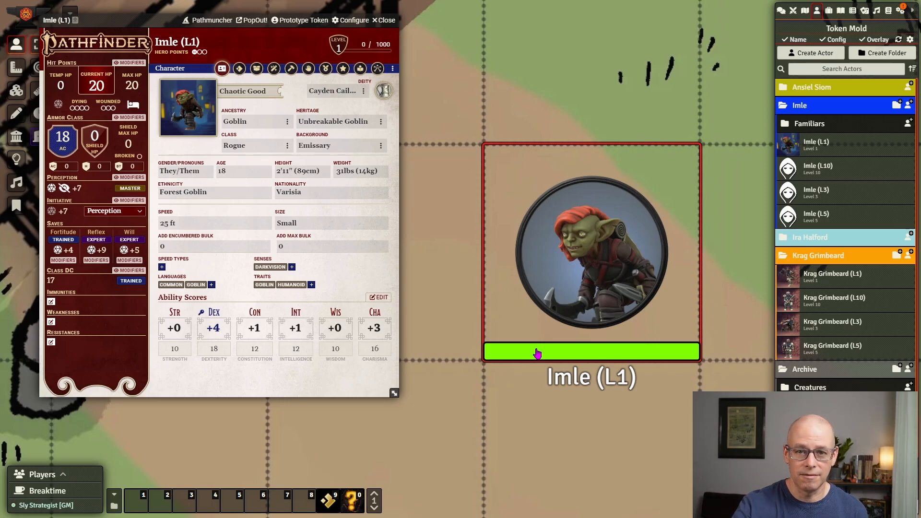
- Open Imle (L3)'s artwork editor, enable modification of the avatar and upload Imle-portrait to it
{"action": "left_click", "coordinate": [811, 194]}
{"action": "left_click", "coordinate": [431, 184]}
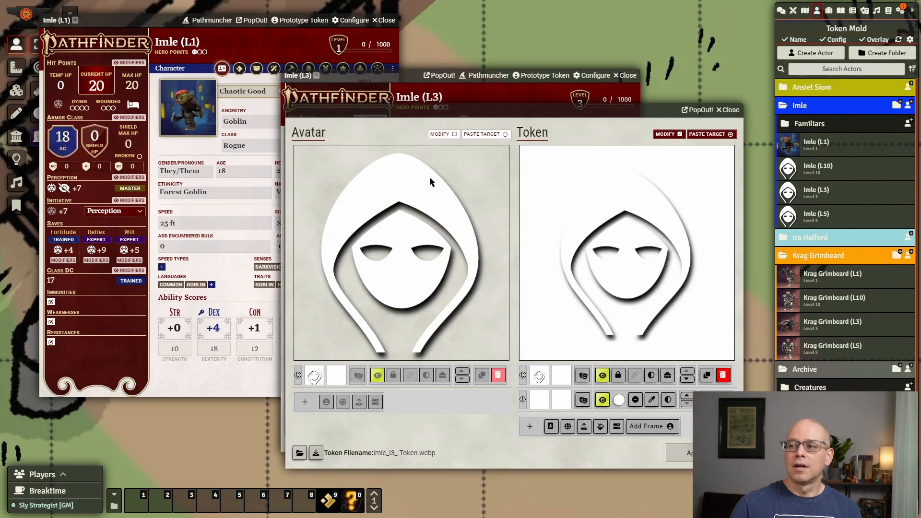
{"action": "left_click", "coordinate": [454, 134]}
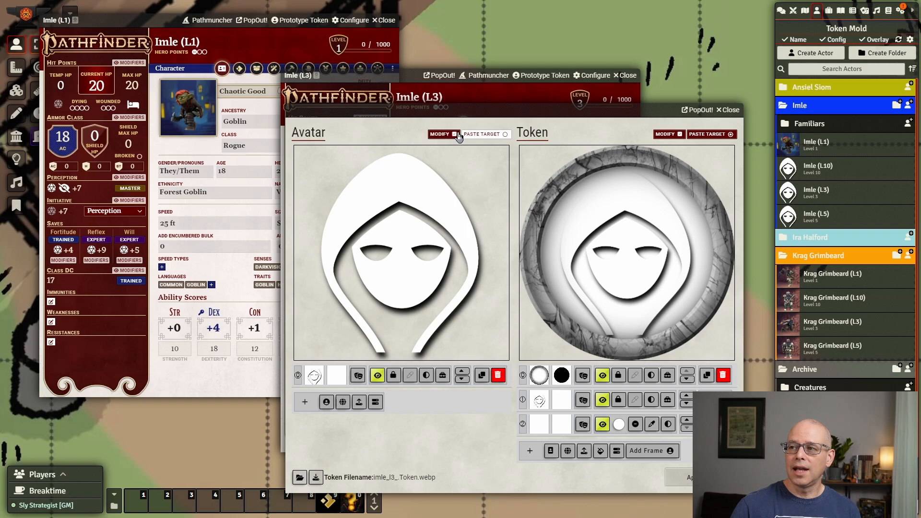
{"action": "left_click", "coordinate": [360, 402]}
{"action": "double_click", "coordinate": [109, 99]}
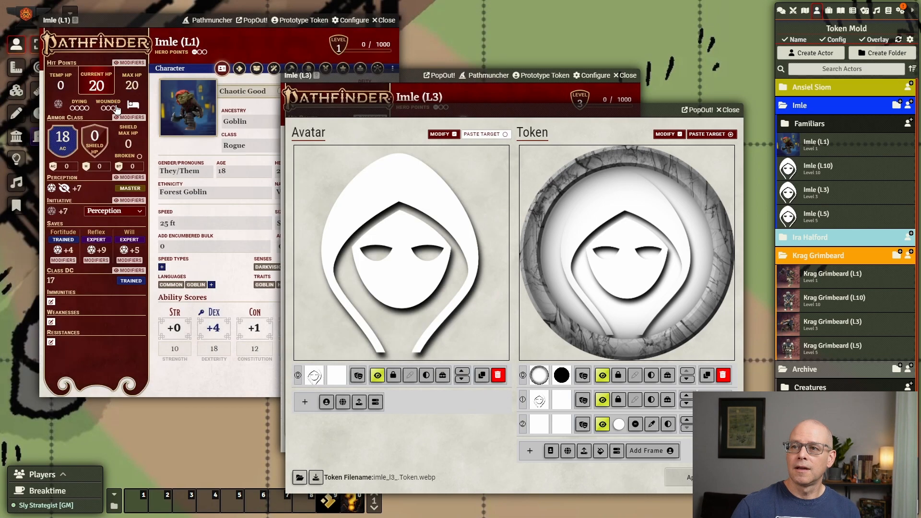
- Delete the stone frame and hooded placeholder layers from Imle (L3)'s token and upload Imle-Token in their place
{"action": "left_click", "coordinate": [723, 375]}
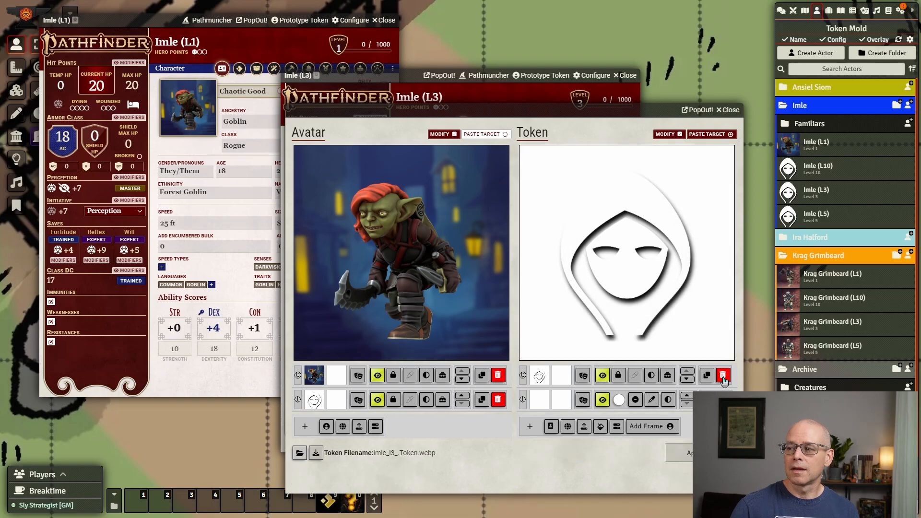
{"action": "left_click", "coordinate": [723, 375]}
{"action": "left_click", "coordinate": [583, 402]}
{"action": "double_click", "coordinate": [163, 99]}
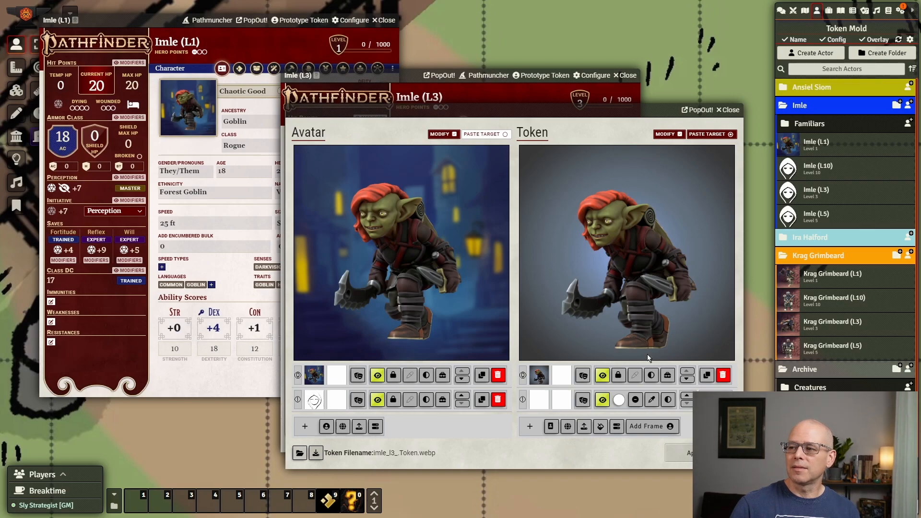
- Add the same plain thin ring frame around Imle (L3)'s token image
{"action": "left_click", "coordinate": [643, 426]}
{"action": "scroll", "coordinate": [548, 287], "scroll_direction": "down", "scroll_amount": 4}
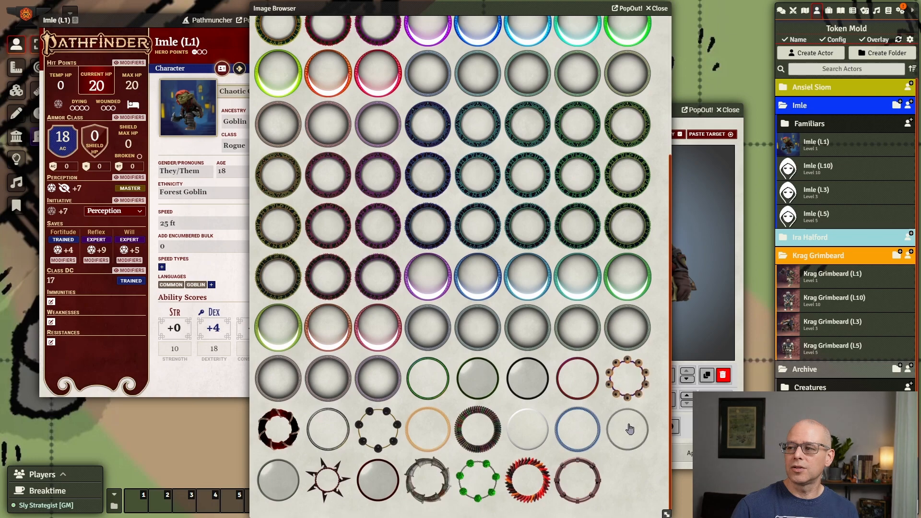
{"action": "left_click", "coordinate": [628, 429]}
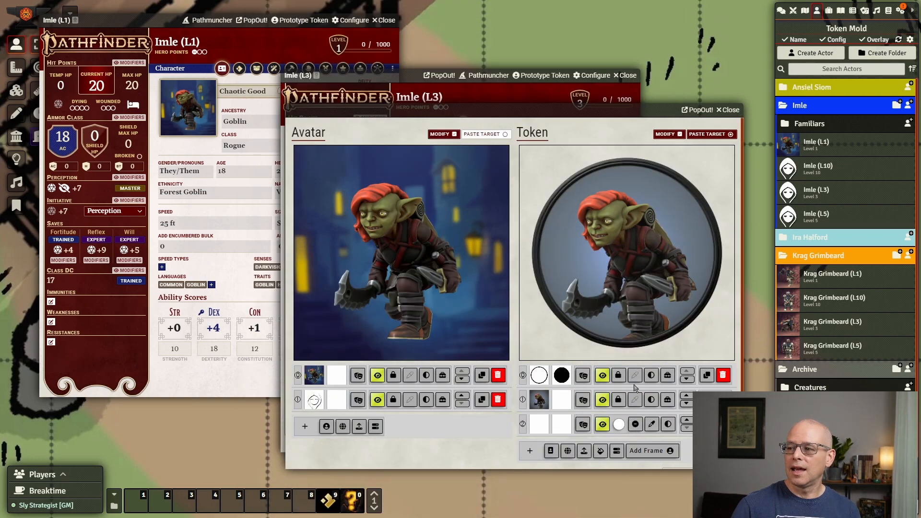
- Unlock and enlarge the goblin image inside Imle (L3)'s token ring, relock its layer and apply the artwork
{"action": "left_click", "coordinate": [619, 399]}
{"action": "scroll", "coordinate": [653, 290], "scroll_direction": "up", "scroll_amount": 3}
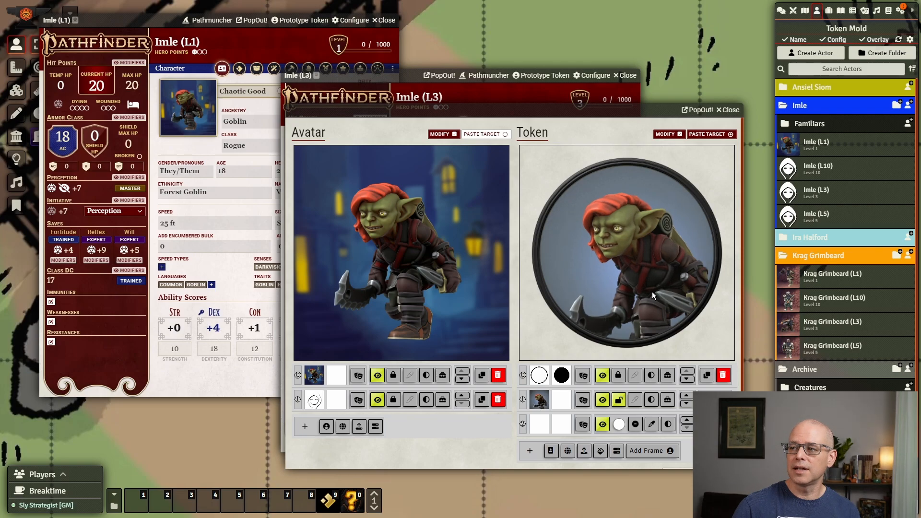
{"action": "scroll", "coordinate": [652, 292], "scroll_direction": "up", "scroll_amount": 1}
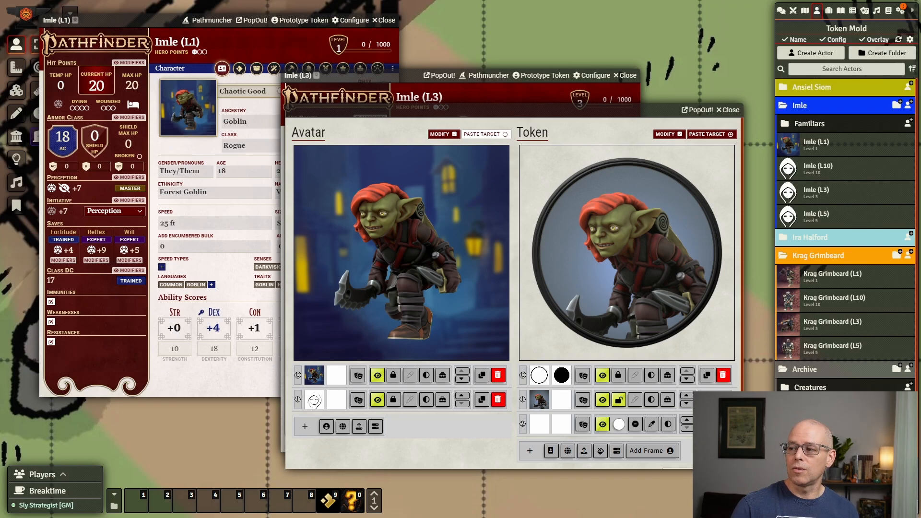
{"action": "left_click", "coordinate": [619, 400]}
{"action": "scroll", "coordinate": [626, 374], "scroll_direction": "down", "scroll_amount": 1}
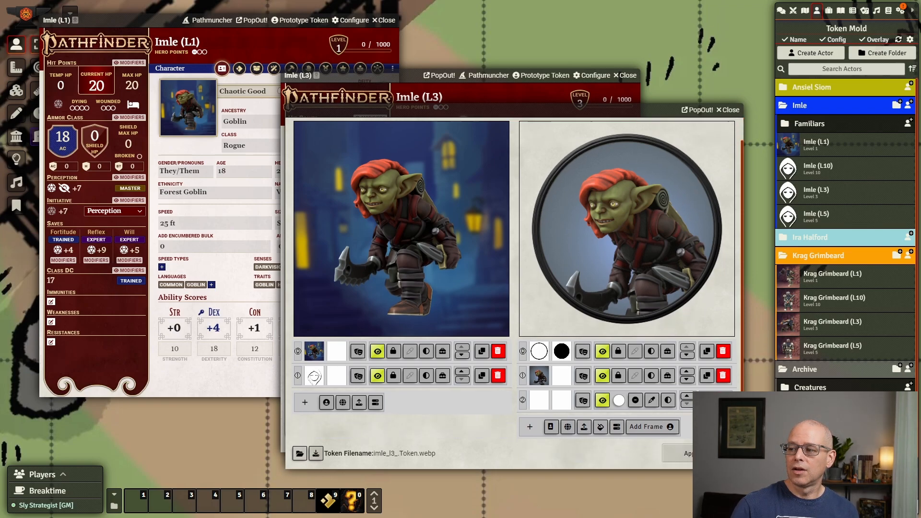
{"action": "left_click", "coordinate": [681, 453]}
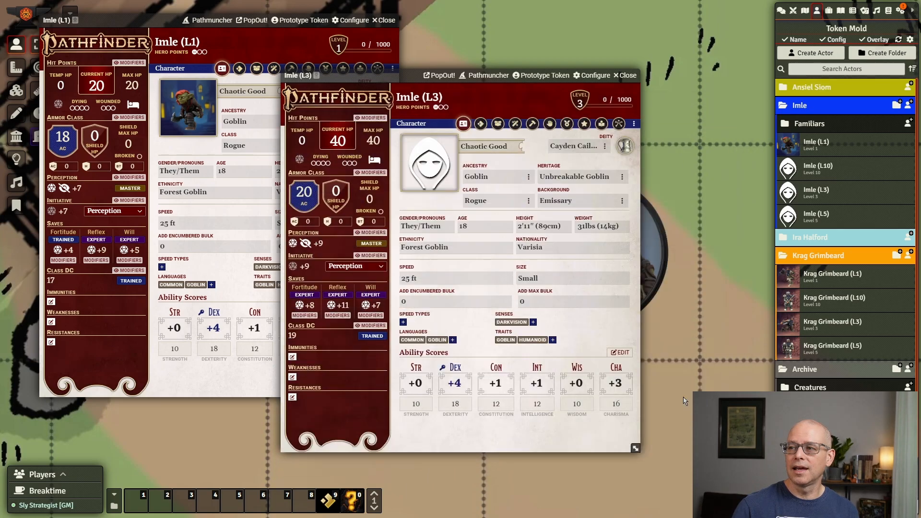
- Close the open Imle (L3) and Imle (L1) character sheets
{"action": "mouse_move", "coordinate": [653, 315]}
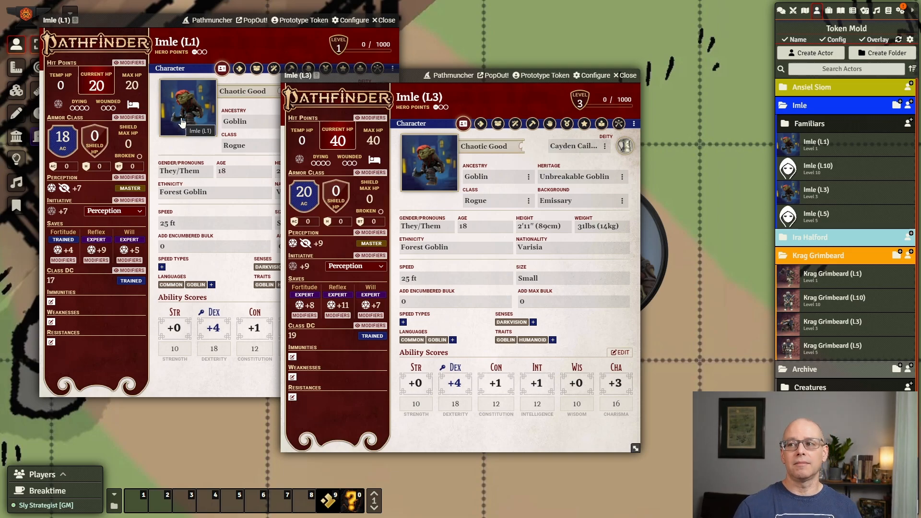
{"action": "left_click", "coordinate": [623, 75]}
{"action": "left_click_drag", "start_coordinate": [142, 20], "coordinate": [345, 76]}
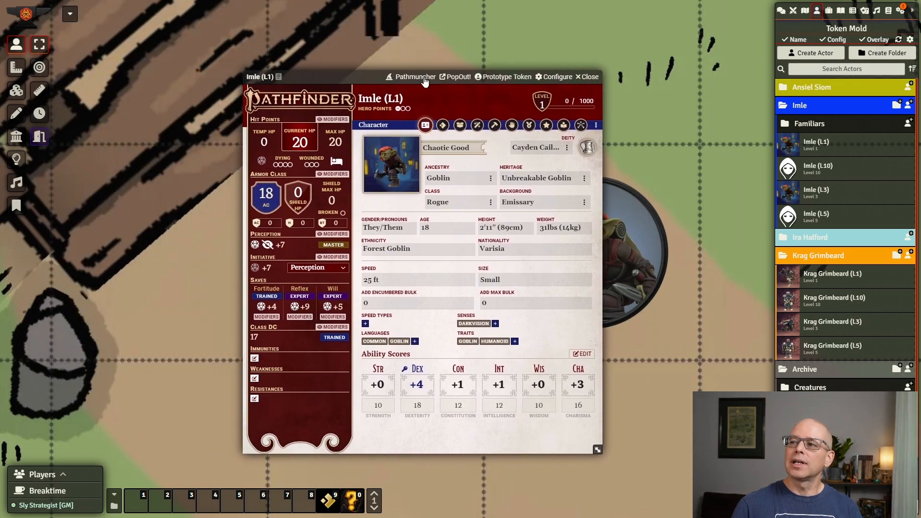
{"action": "left_click", "coordinate": [591, 77]}
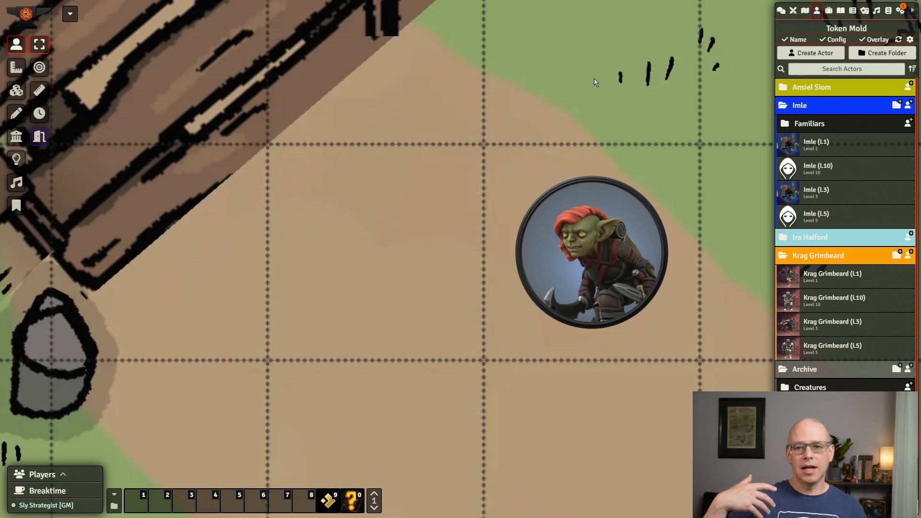
- Open the Dogslicer from Imle (L3)'s inventory for editing and set its potency rune to Weapon Potency (+1)
{"action": "left_click", "coordinate": [823, 195]}
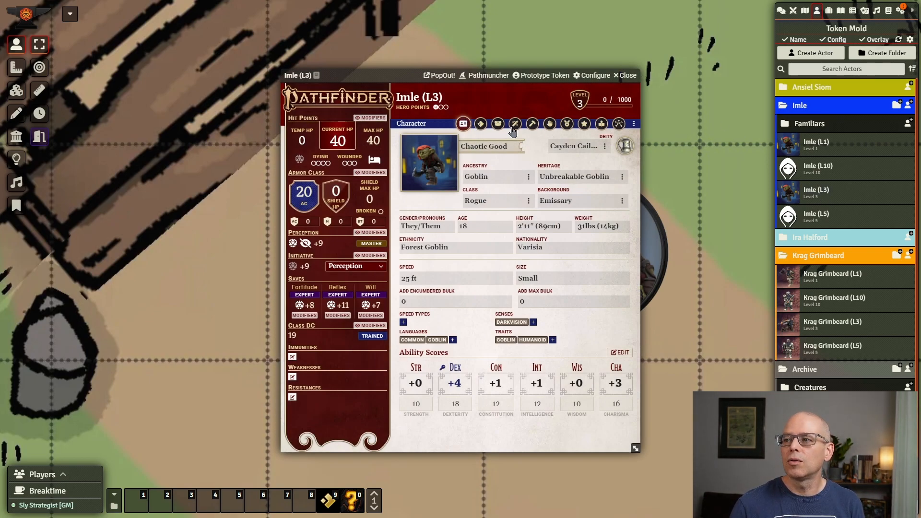
{"action": "left_click", "coordinate": [498, 126]}
{"action": "left_click_drag", "start_coordinate": [345, 76], "coordinate": [230, 19]}
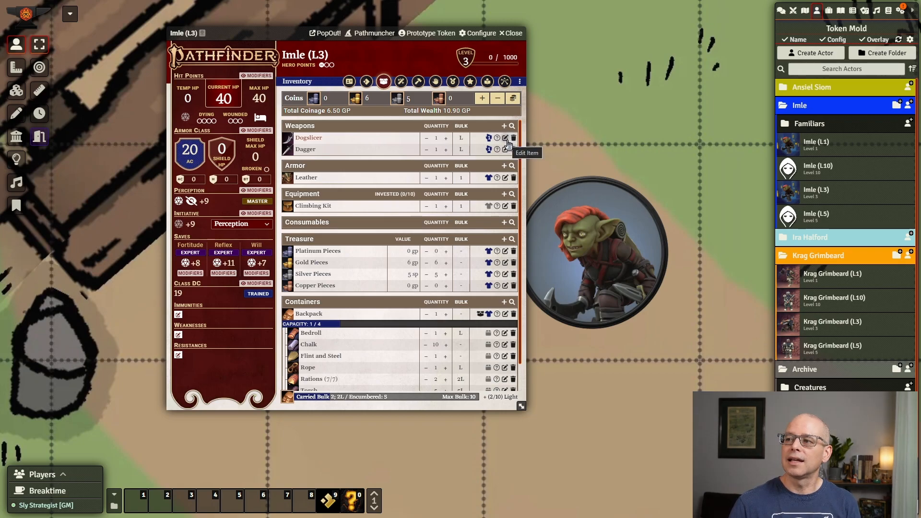
{"action": "left_click", "coordinate": [506, 138]}
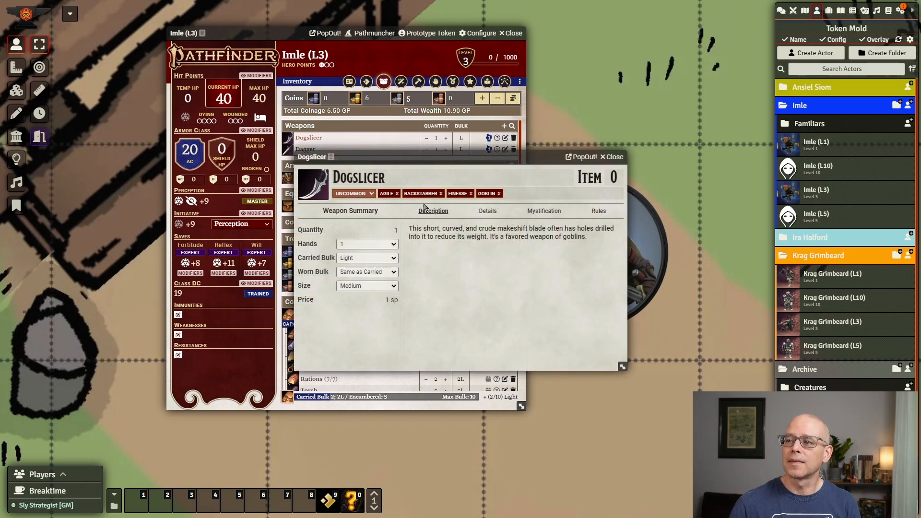
{"action": "left_click", "coordinate": [486, 213]}
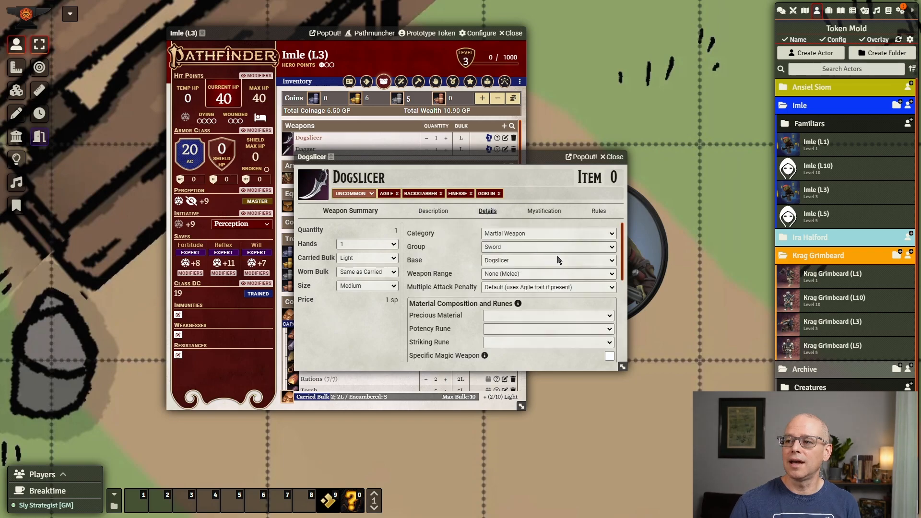
{"action": "scroll", "coordinate": [613, 326], "scroll_direction": "down", "scroll_amount": 1}
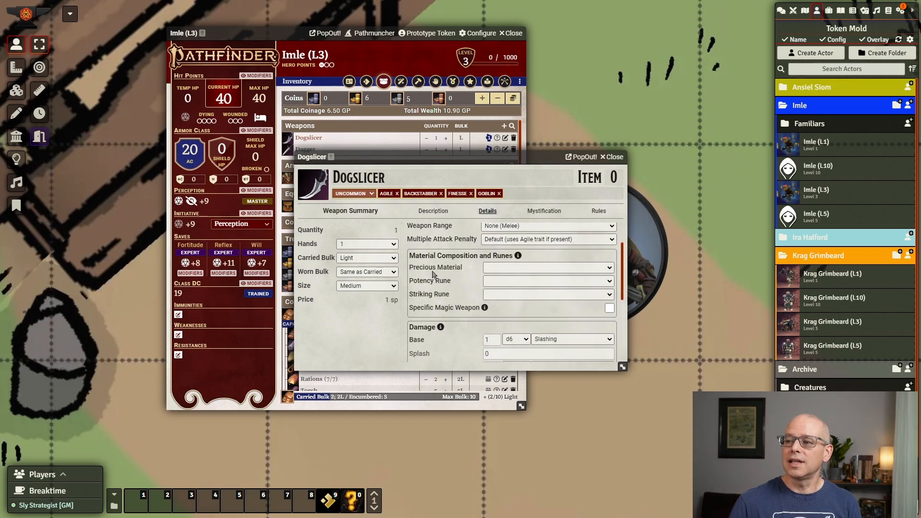
{"action": "left_click", "coordinate": [609, 282]}
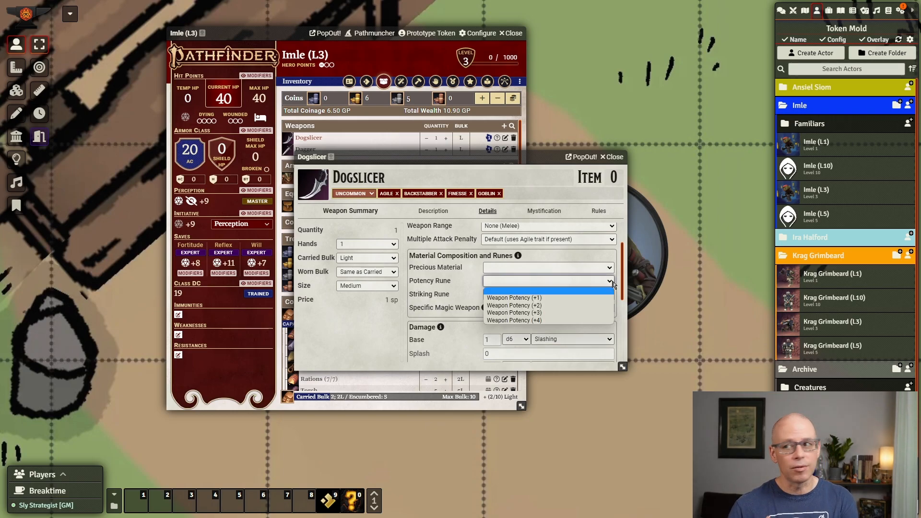
{"action": "left_click", "coordinate": [574, 300]}
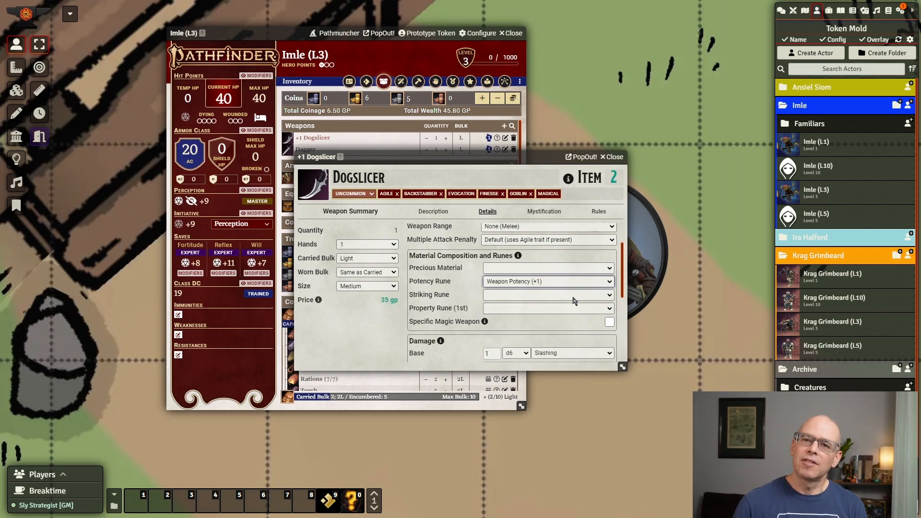
- Add a Striking rune to the Dogslicer and clear it again
{"action": "left_click", "coordinate": [608, 295]}
{"action": "left_click", "coordinate": [593, 314]}
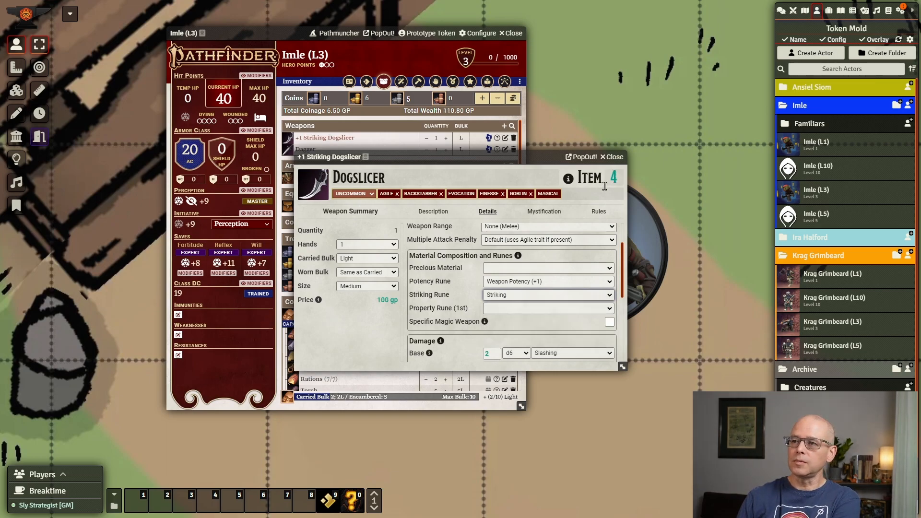
{"action": "left_click_drag", "start_coordinate": [521, 158], "coordinate": [524, 197]}
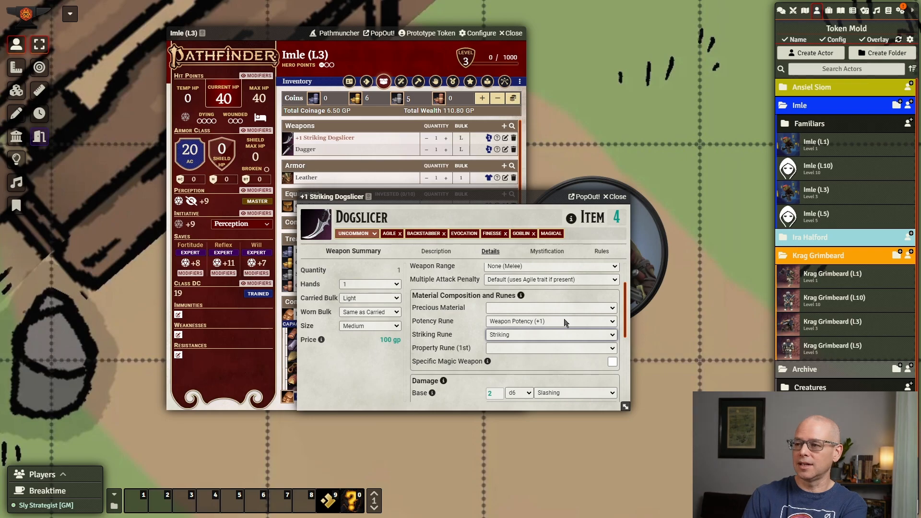
{"action": "left_click", "coordinate": [613, 335]}
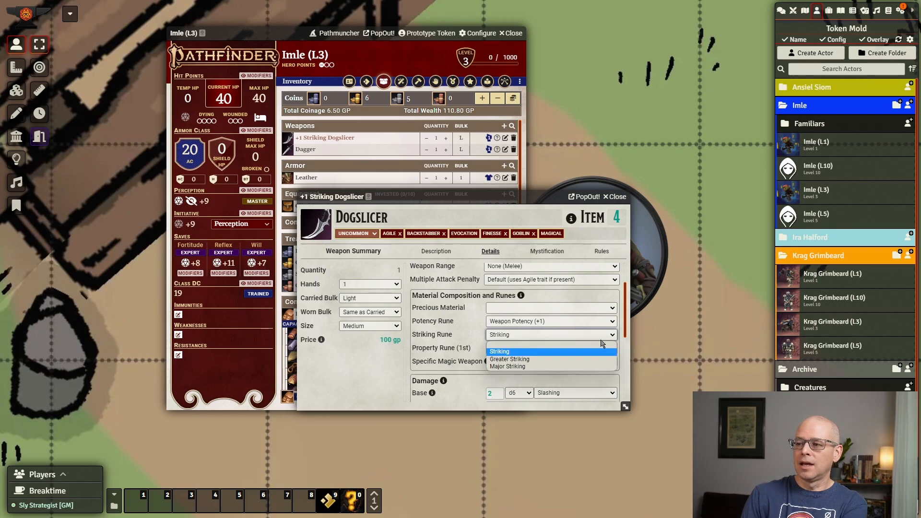
{"action": "left_click", "coordinate": [575, 345]}
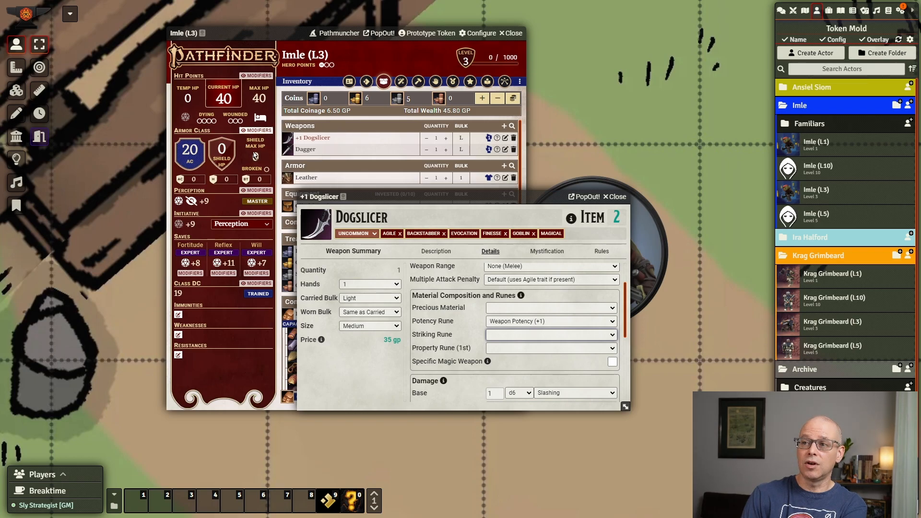
- Reapply the Striking rune to the Dogslicer, then set its striking rune back to blank
{"action": "left_click", "coordinate": [613, 335]}
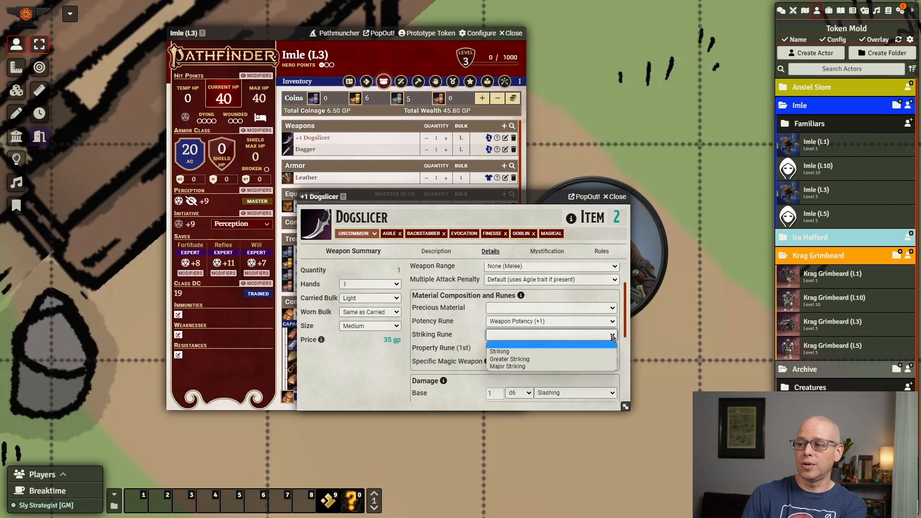
{"action": "left_click", "coordinate": [576, 351]}
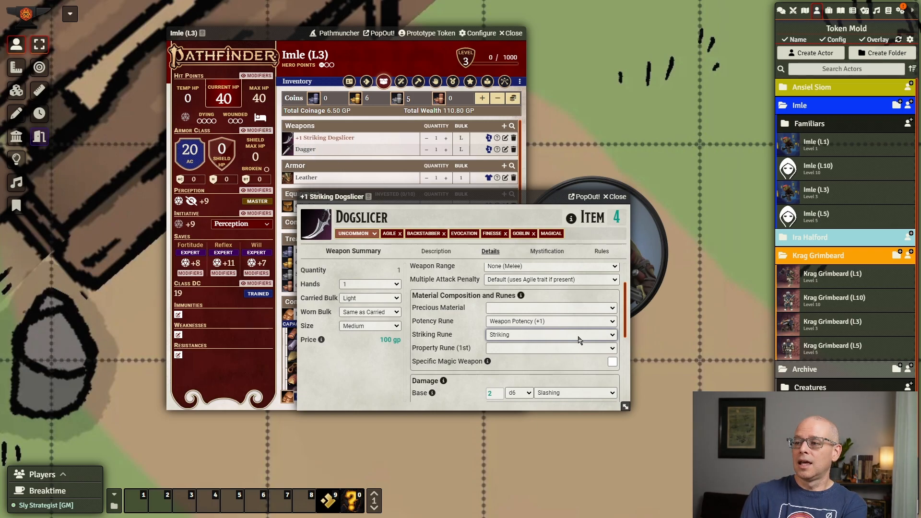
{"action": "left_click", "coordinate": [616, 336]}
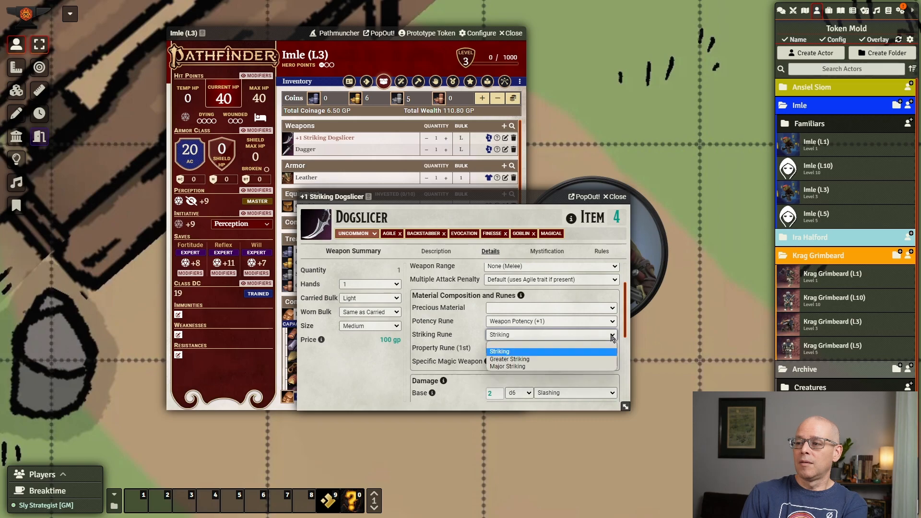
{"action": "left_click", "coordinate": [584, 350]}
{"action": "left_click", "coordinate": [584, 348]}
{"action": "left_click", "coordinate": [608, 335]}
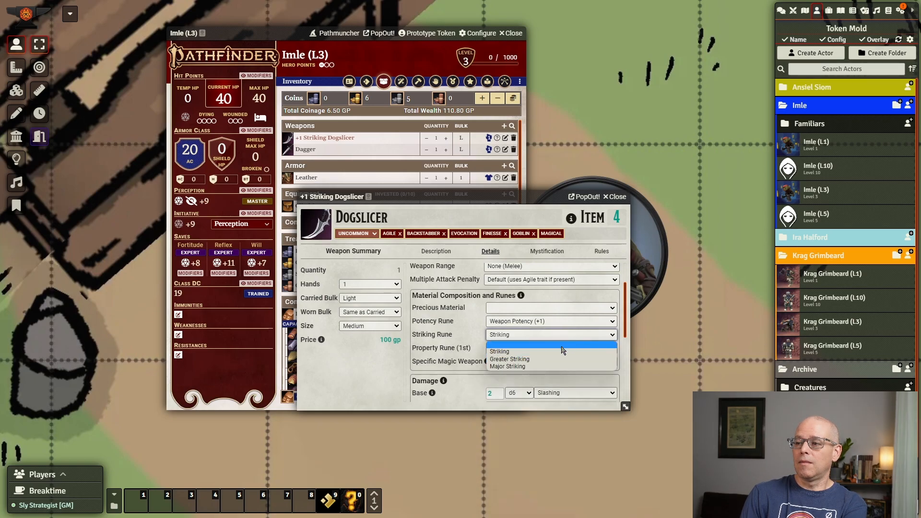
{"action": "left_click", "coordinate": [562, 343]}
- Give the Dogslicer Weapon Potency (+3), a Striking rune and Anchoring as its first property rune
{"action": "left_click", "coordinate": [582, 349]}
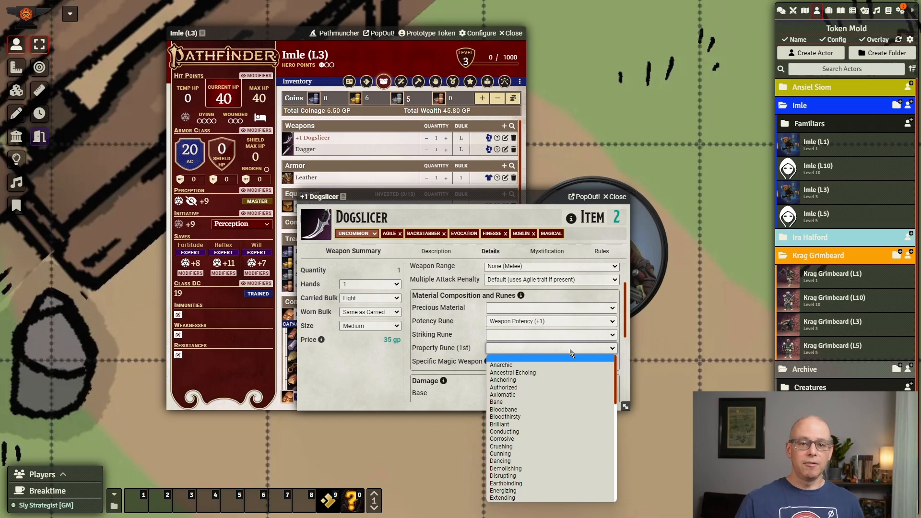
{"action": "left_click", "coordinate": [612, 321]}
{"action": "left_click", "coordinate": [568, 358]}
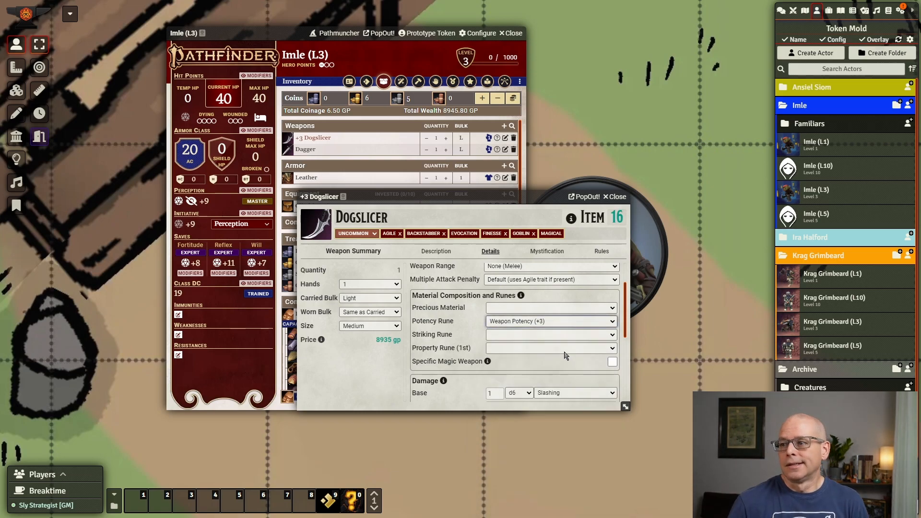
{"action": "left_click", "coordinate": [567, 339]}
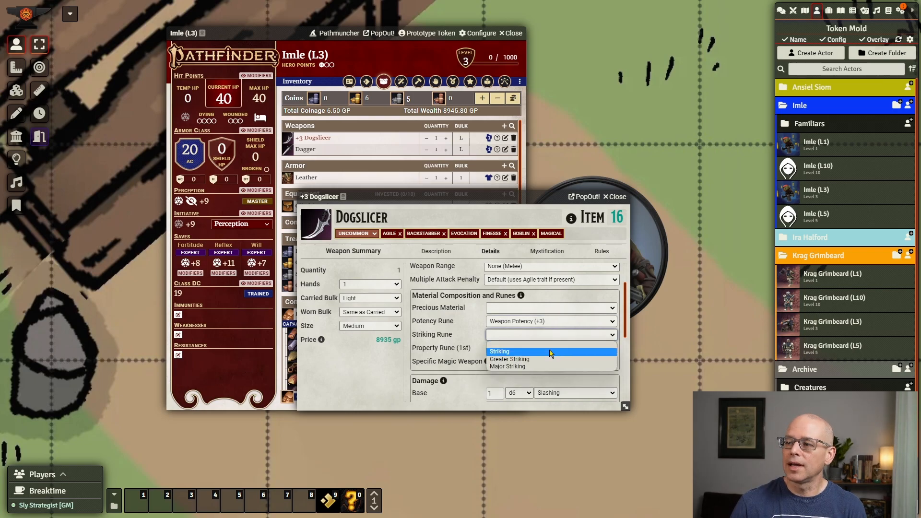
{"action": "left_click", "coordinate": [551, 353]}
{"action": "left_click", "coordinate": [550, 353]}
{"action": "left_click", "coordinate": [543, 378]}
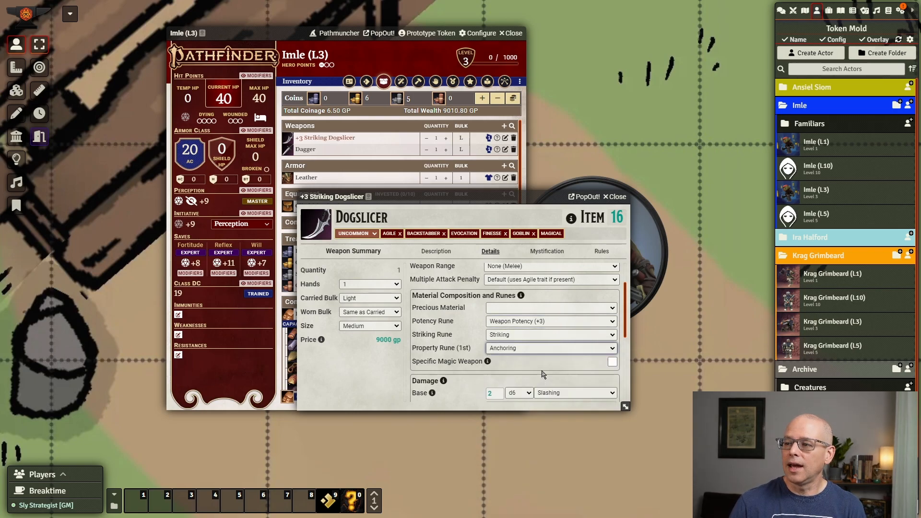
- Choose Axiomatic as the Dogslicer's second property rune and Demolishing as its third
{"action": "left_click", "coordinate": [558, 361]}
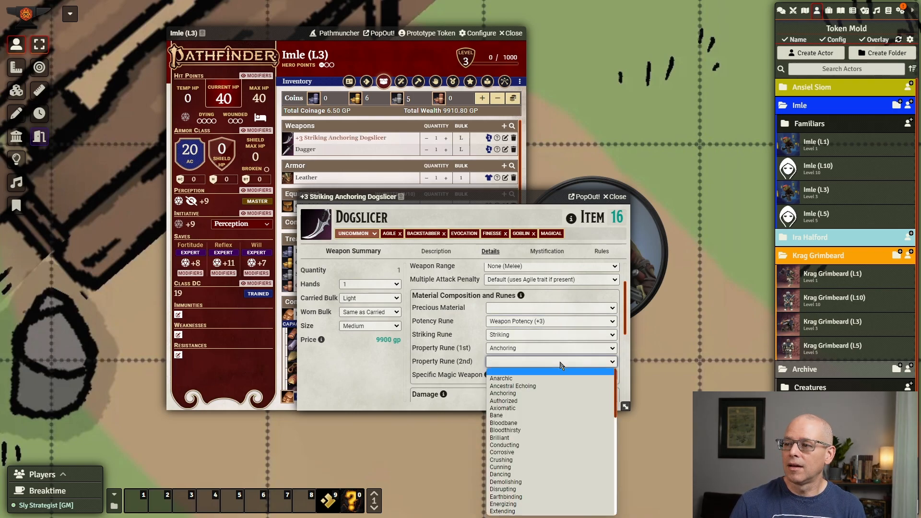
{"action": "left_click", "coordinate": [537, 411]}
{"action": "left_click", "coordinate": [549, 377]}
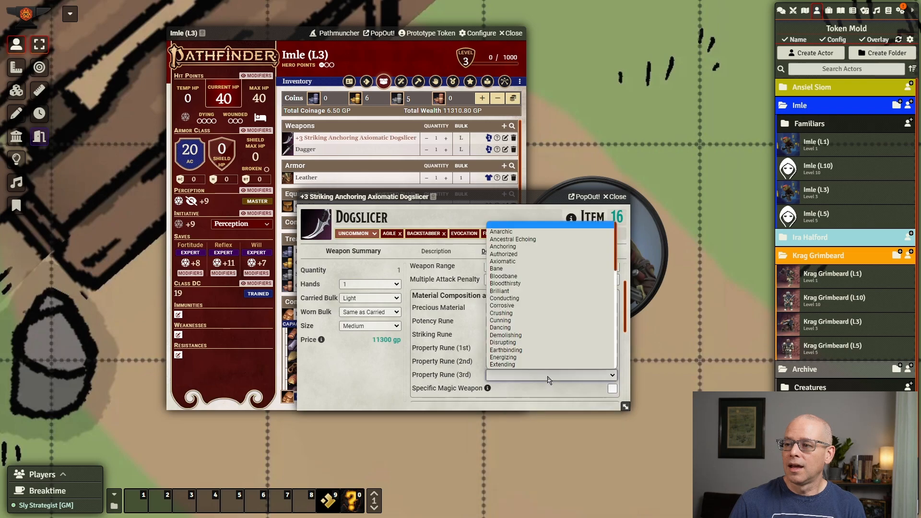
{"action": "left_click", "coordinate": [531, 336]}
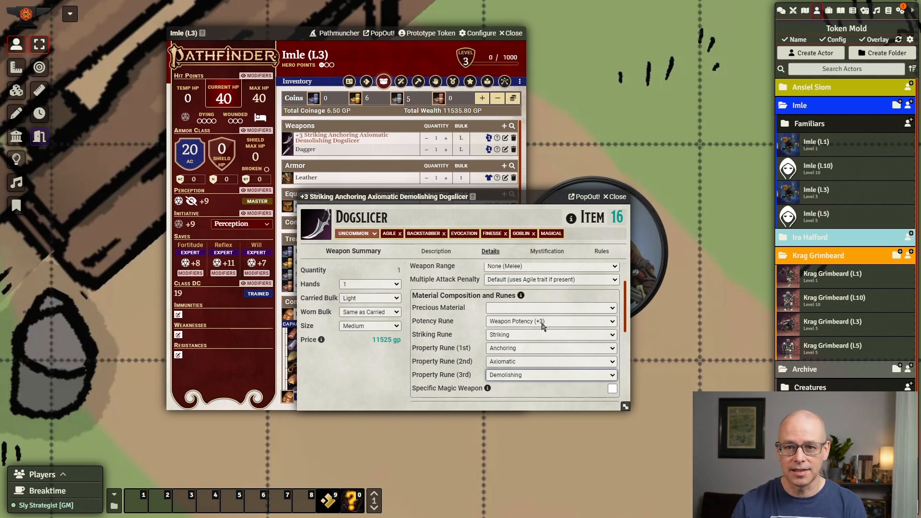
- Return the Dogslicer to Weapon Potency (+1) and clear its first property rune and striking rune
{"action": "left_click", "coordinate": [552, 322]}
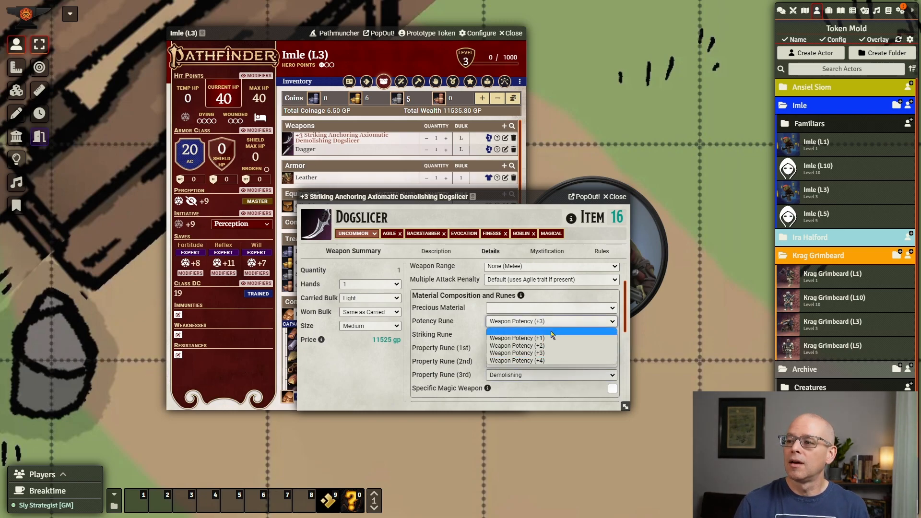
{"action": "left_click", "coordinate": [550, 338]}
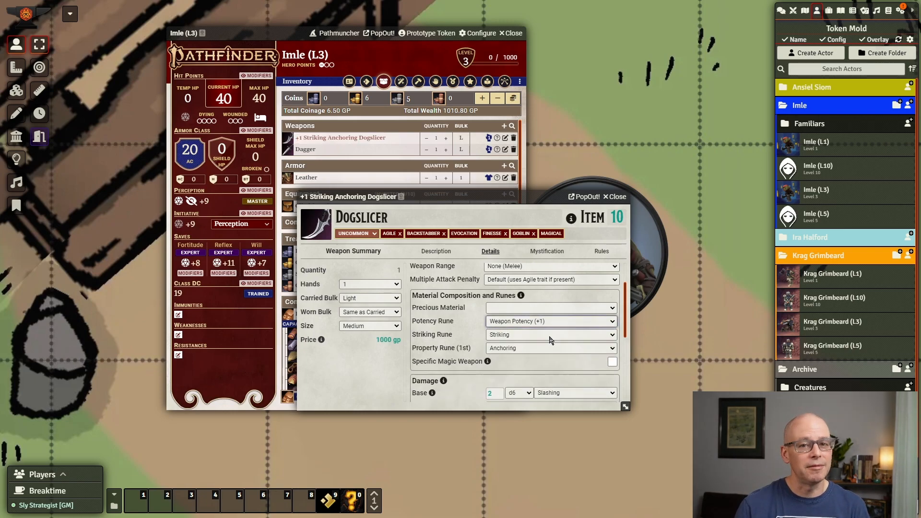
{"action": "left_click", "coordinate": [602, 349]}
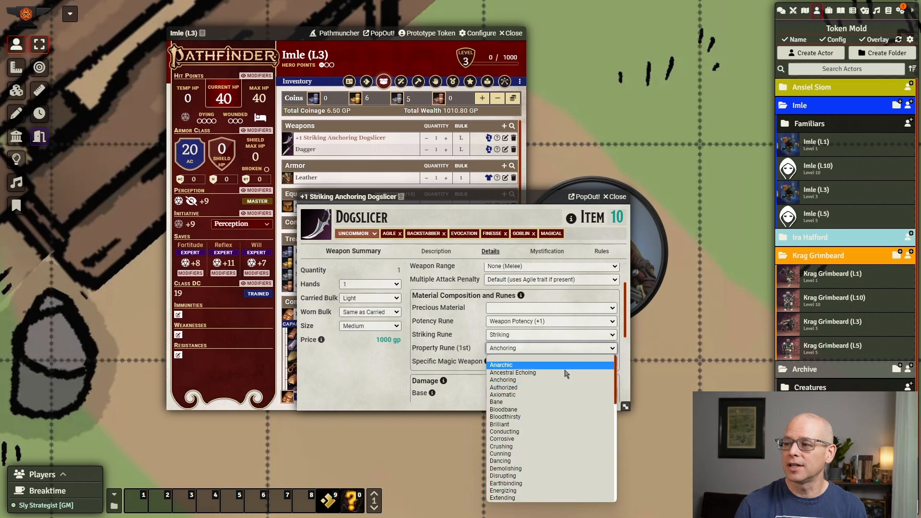
{"action": "left_click", "coordinate": [522, 360]}
{"action": "left_click", "coordinate": [580, 335]}
{"action": "left_click", "coordinate": [575, 344]}
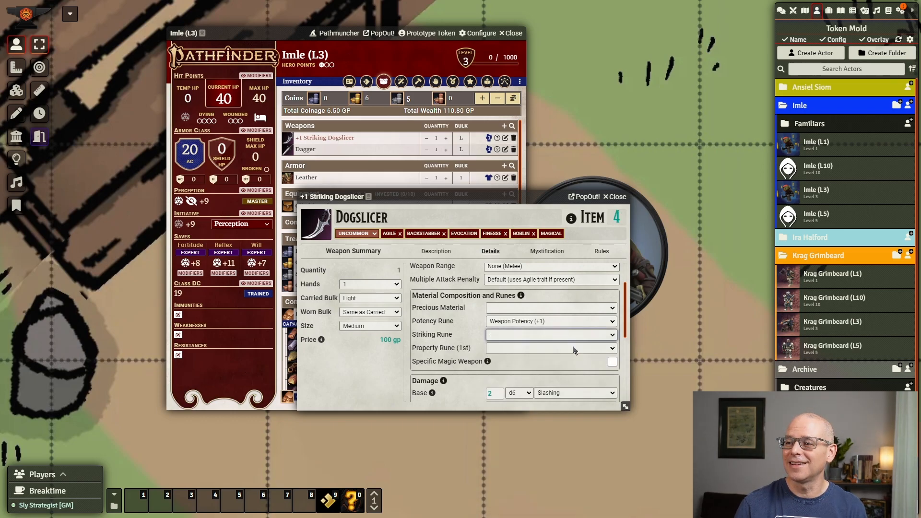
- Look over the Dogslicer's damage settings and close the item
{"action": "scroll", "coordinate": [617, 385], "scroll_direction": "down", "scroll_amount": 1}
{"action": "scroll", "coordinate": [617, 385], "scroll_direction": "down", "scroll_amount": 4}
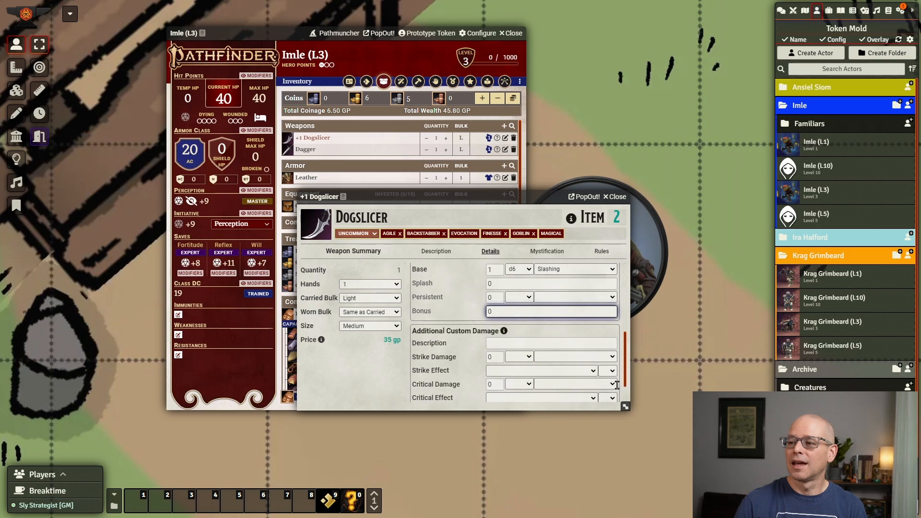
{"action": "left_click", "coordinate": [617, 196]}
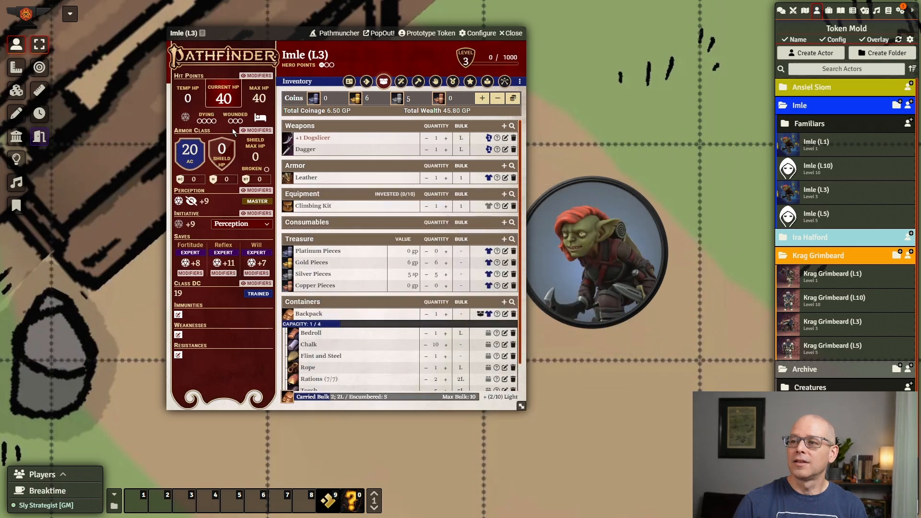
- Open the Dagger in Imle (L3)'s inventory for editing and set its potency rune to Weapon Potency (+1)
{"action": "left_click", "coordinate": [307, 149]}
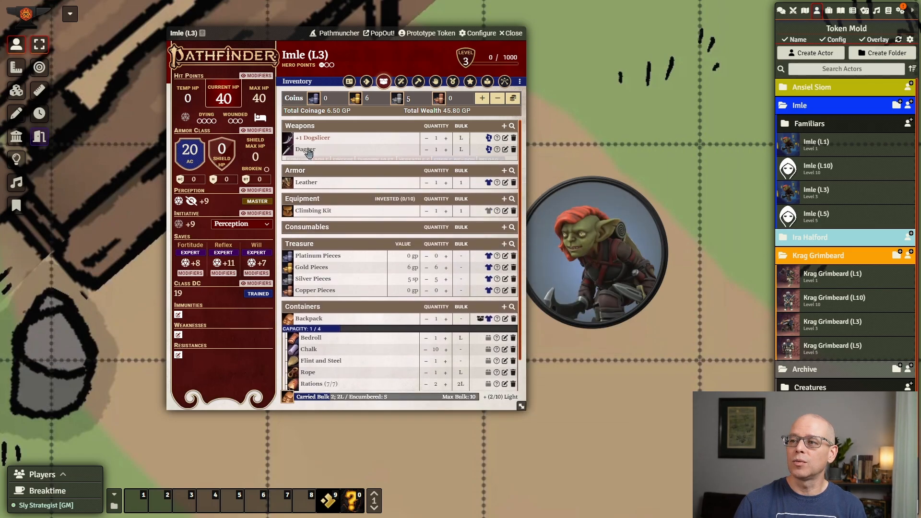
{"action": "left_click", "coordinate": [505, 149]}
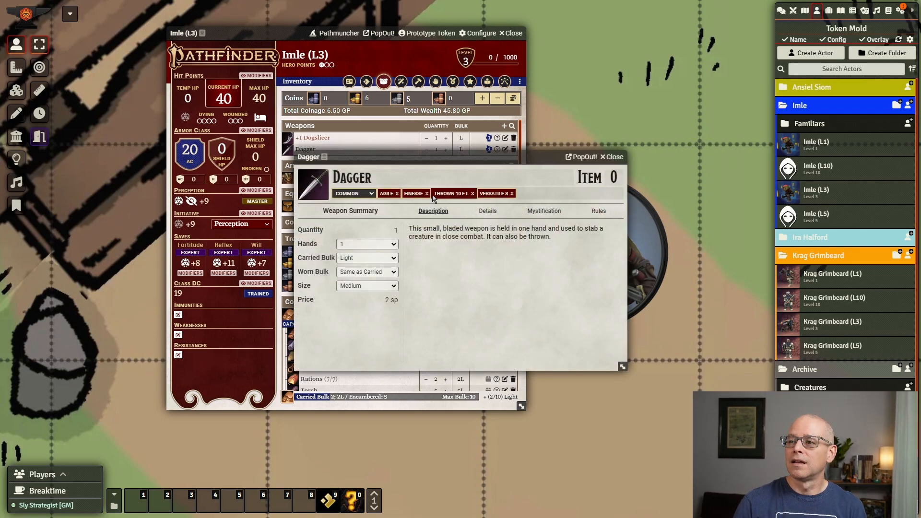
{"action": "left_click", "coordinate": [484, 214]}
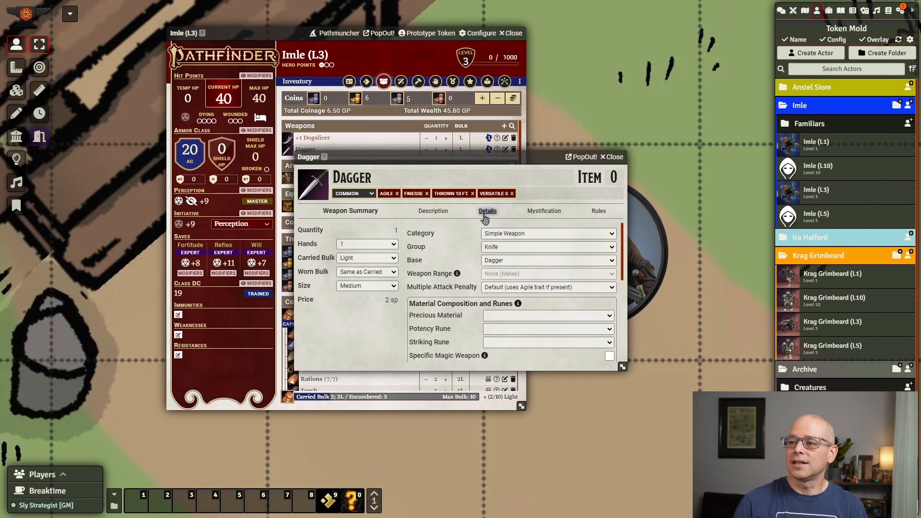
{"action": "left_click", "coordinate": [579, 328]}
{"action": "left_click", "coordinate": [555, 346]}
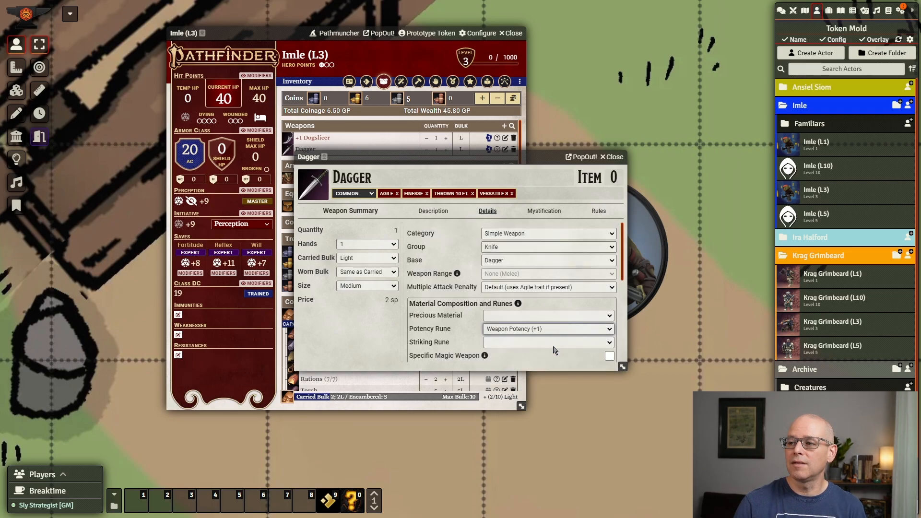
- Look over the Dagger's precious material options and damage settings and close the item
{"action": "left_click", "coordinate": [579, 318]}
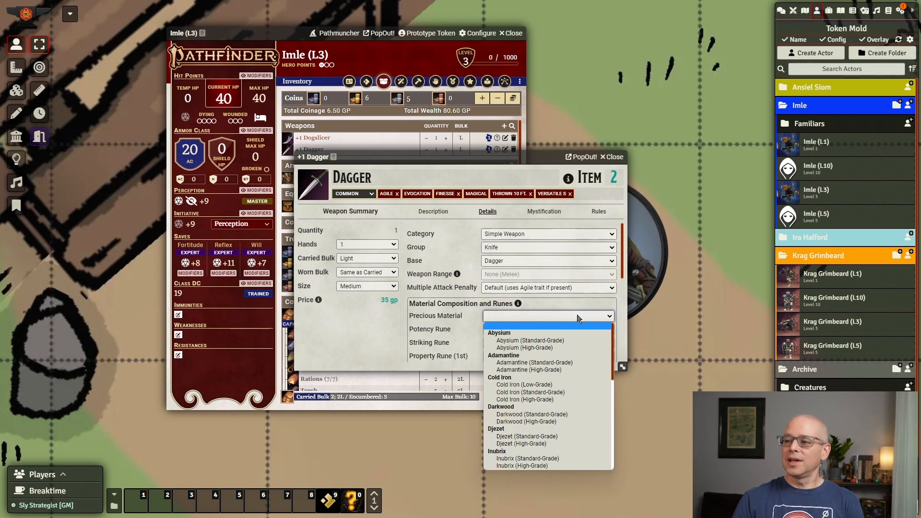
{"action": "scroll", "coordinate": [569, 355], "scroll_direction": "down", "scroll_amount": 10}
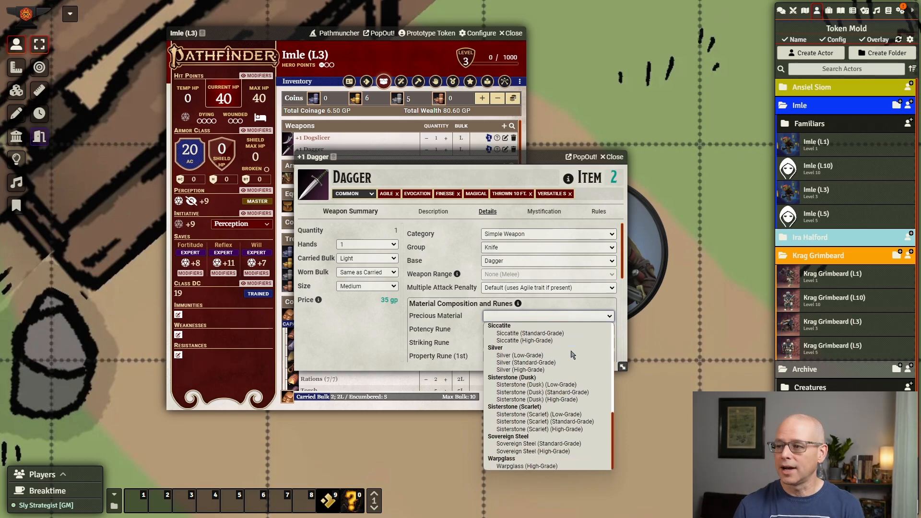
{"action": "left_click", "coordinate": [373, 341]}
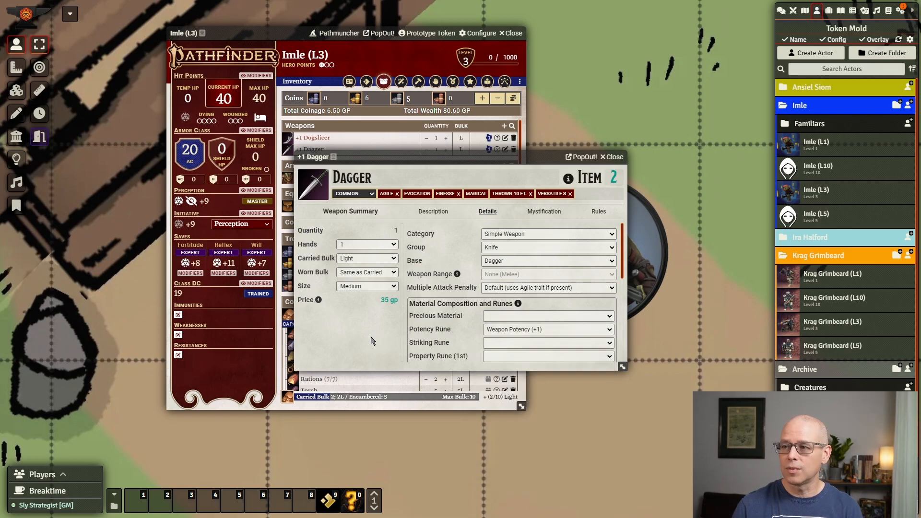
{"action": "scroll", "coordinate": [545, 334], "scroll_direction": "down", "scroll_amount": 5}
{"action": "left_click", "coordinate": [546, 330]}
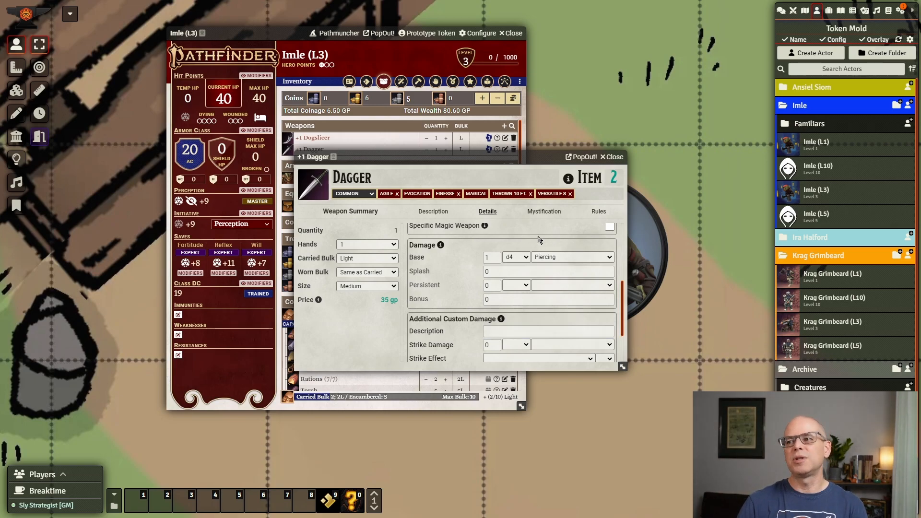
{"action": "left_click", "coordinate": [614, 157]}
- Edit Imle (L3)'s Leather armor, setting its potency rune to Armor Potency (+1) and its resilient rune to Resilient
{"action": "mouse_move", "coordinate": [576, 206]}
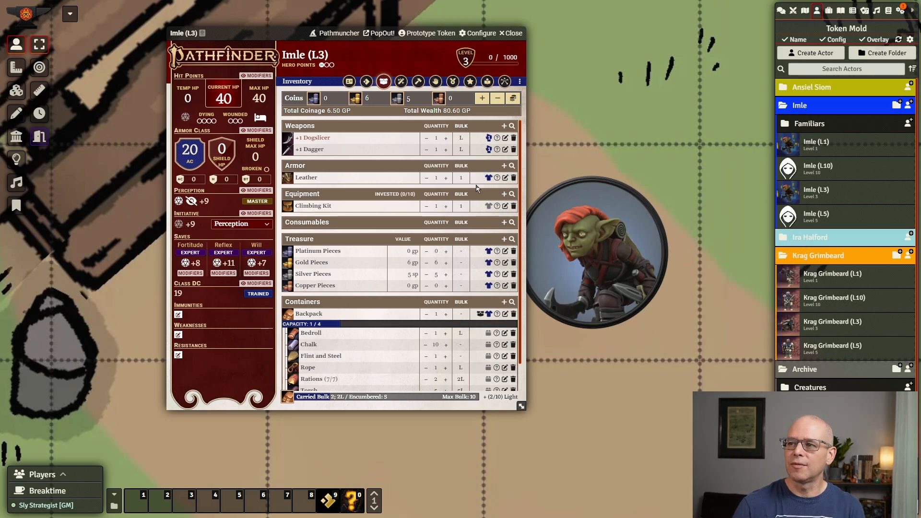
{"action": "left_click", "coordinate": [505, 178]}
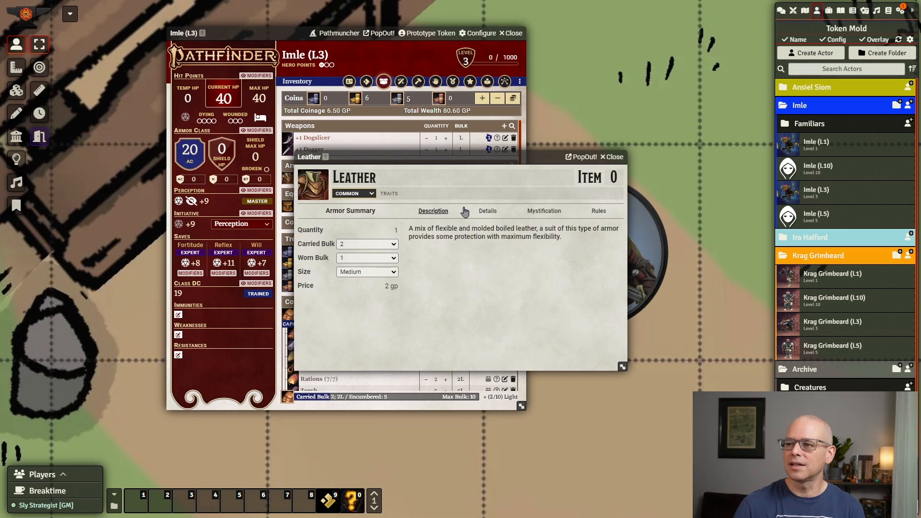
{"action": "left_click", "coordinate": [487, 211]}
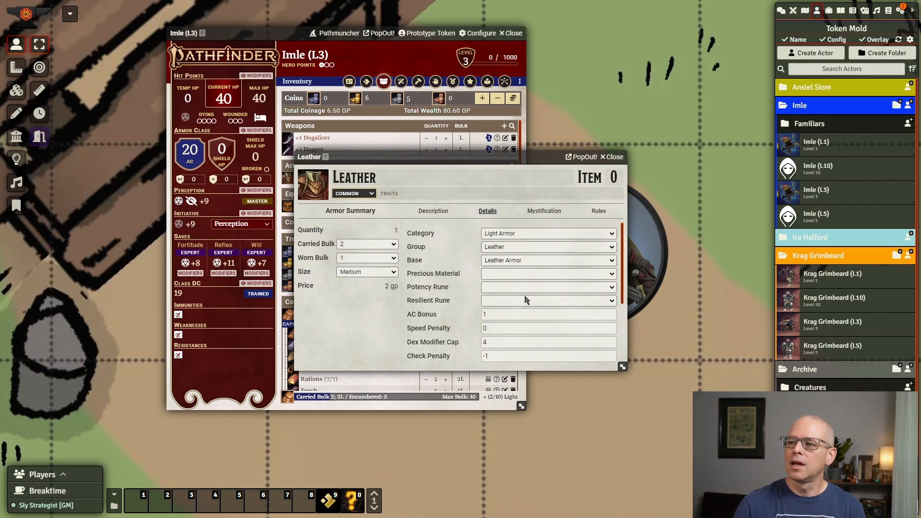
{"action": "left_click", "coordinate": [551, 289]}
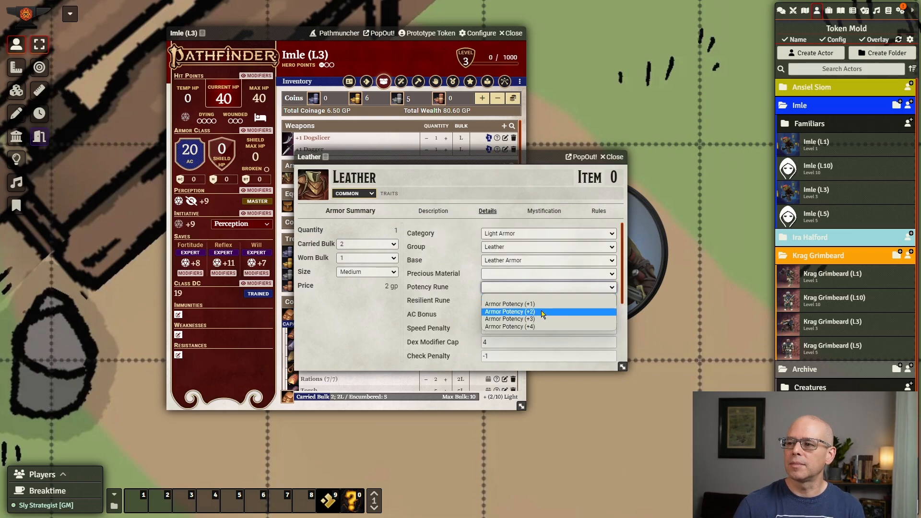
{"action": "left_click", "coordinate": [545, 304]}
{"action": "left_click", "coordinate": [545, 301]}
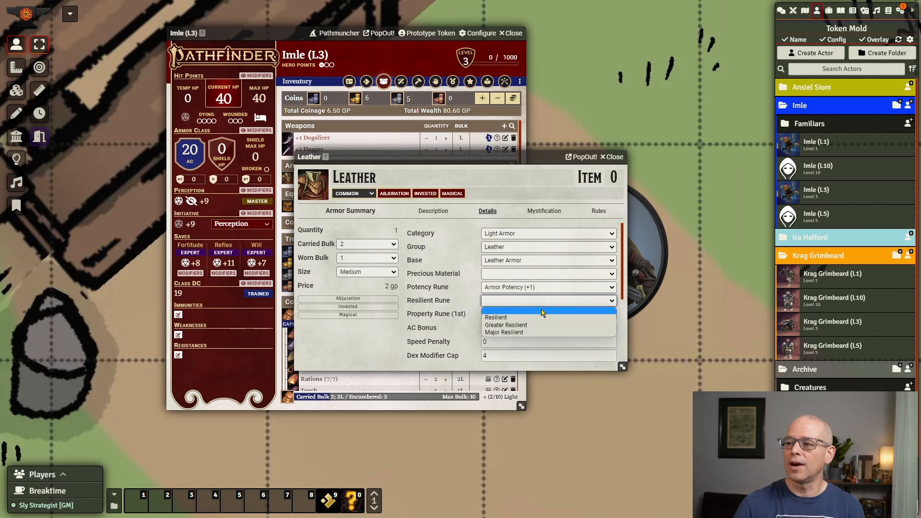
{"action": "left_click", "coordinate": [543, 320]}
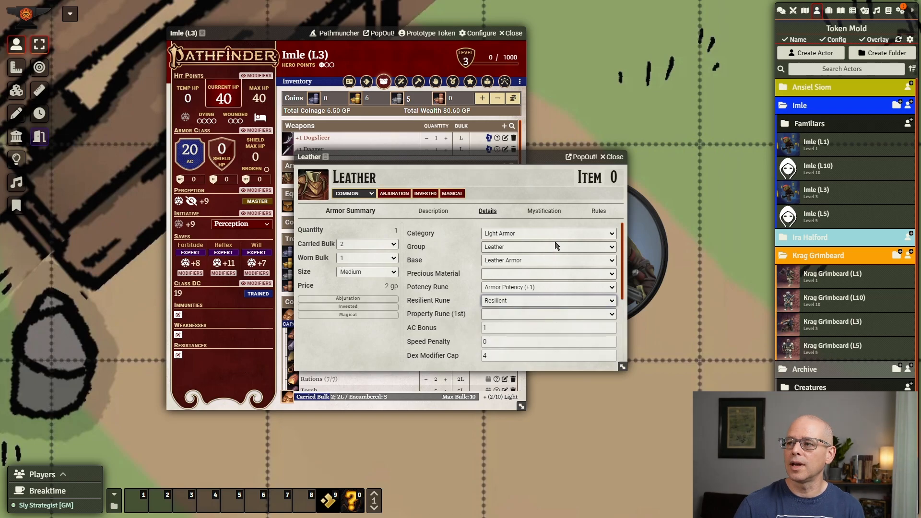
{"action": "left_click", "coordinate": [604, 161]}
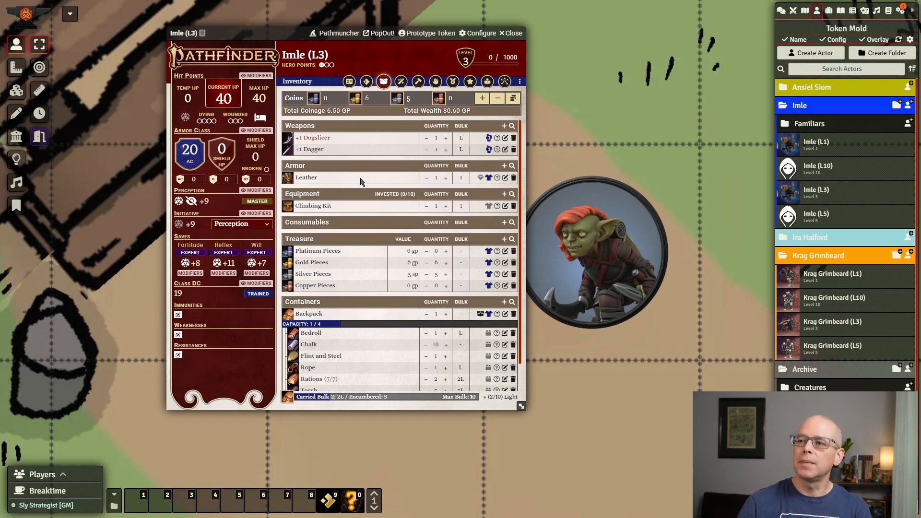
- Toggle the Leather armor's investment to compare its effect on armor class and saves, leaving it invested
{"action": "left_click", "coordinate": [479, 178]}
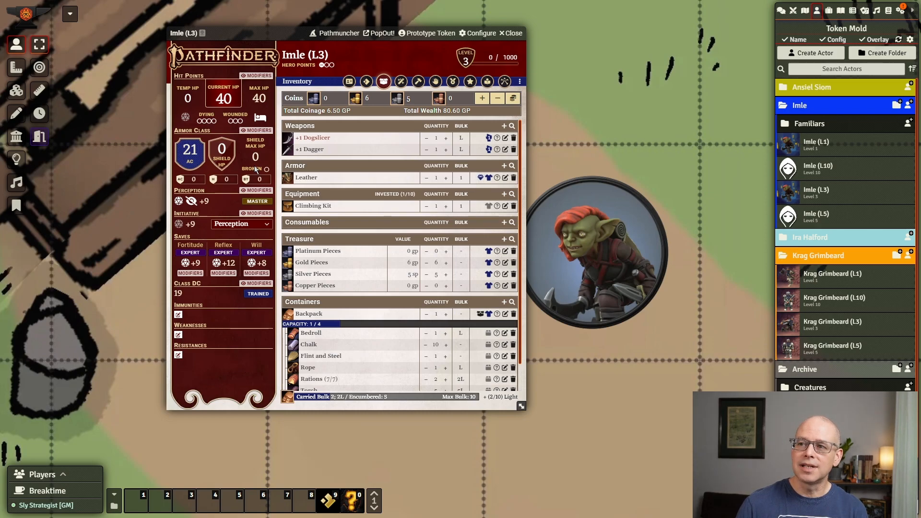
{"action": "left_click", "coordinate": [480, 178]}
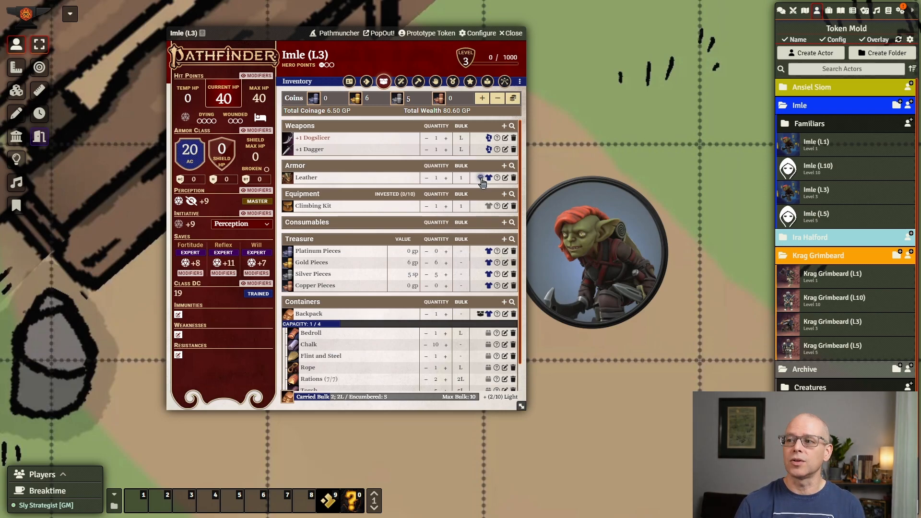
{"action": "left_click", "coordinate": [480, 178]}
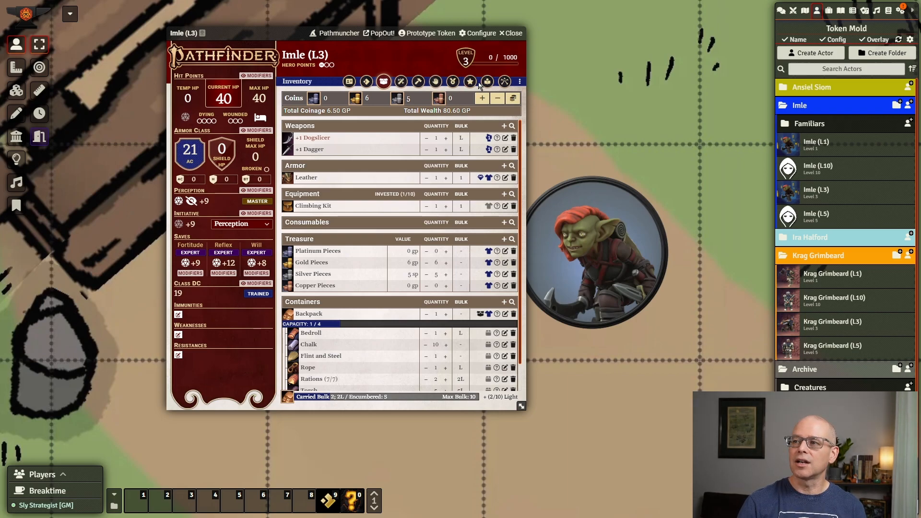
- Delete the Deny Advantage class feature from Imle (L3)'s feats
{"action": "left_click", "coordinate": [453, 82]}
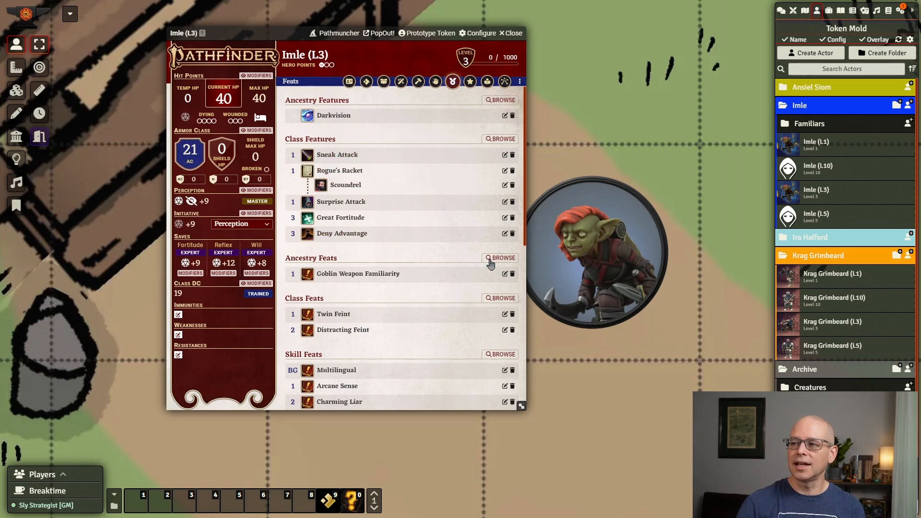
{"action": "left_click", "coordinate": [512, 233]}
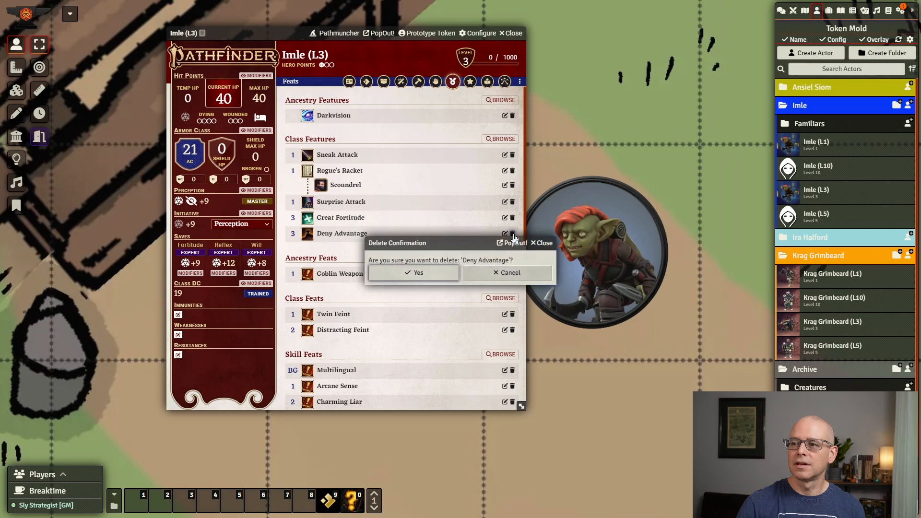
{"action": "left_click", "coordinate": [443, 273]}
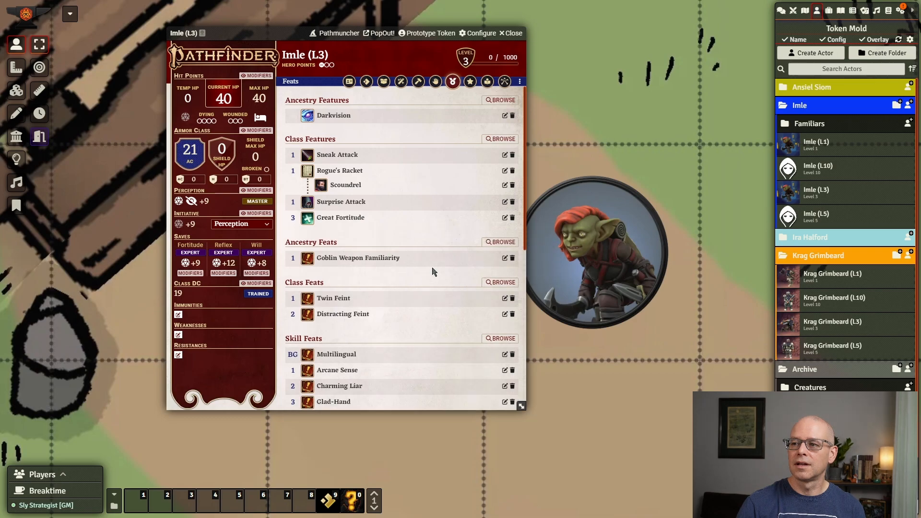
- Search the compendium's class features for "den" and add Deny Advantage back to Imle (L3)'s class features
{"action": "left_click", "coordinate": [499, 140]}
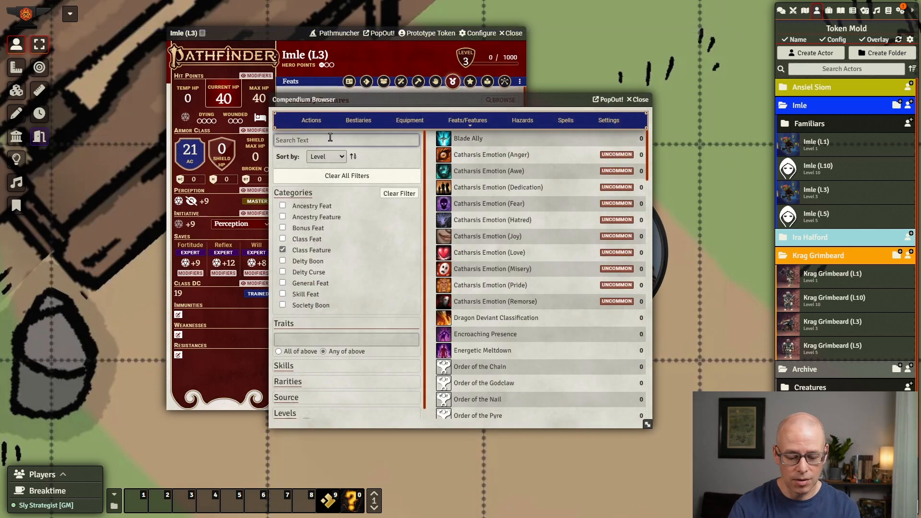
{"action": "type", "text": "den"}
{"action": "left_click_drag", "start_coordinate": [402, 96], "coordinate": [613, 111]}
{"action": "left_click_drag", "start_coordinate": [666, 160], "coordinate": [355, 229]}
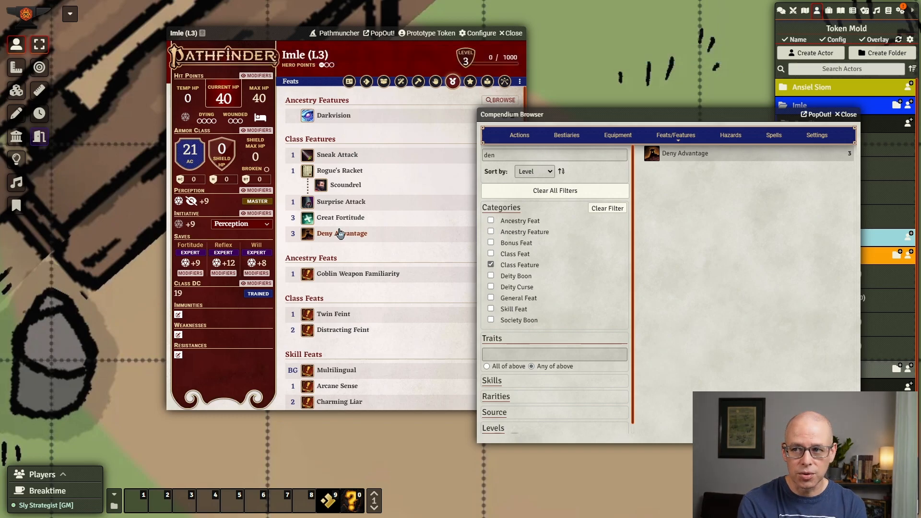
- Move the compendium browser clear of the character sheet and set Imle's level to 15
{"action": "scroll", "coordinate": [365, 264], "scroll_direction": "down", "scroll_amount": 5}
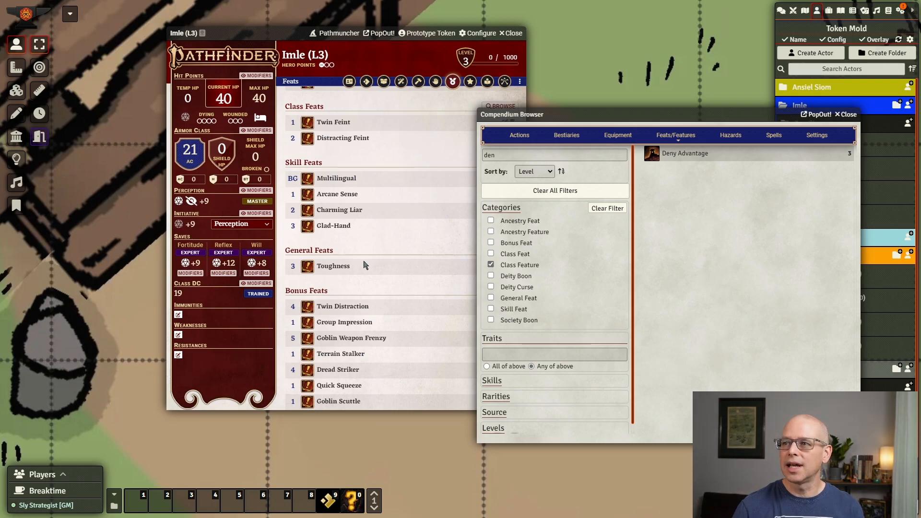
{"action": "left_click_drag", "start_coordinate": [703, 119], "coordinate": [764, 179]}
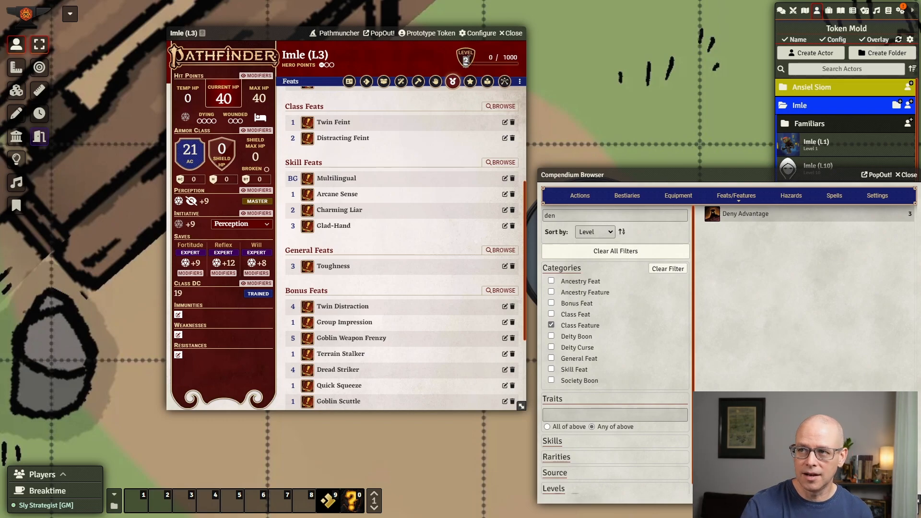
{"action": "left_click", "coordinate": [468, 59]}
{"action": "type", "text": "15"}
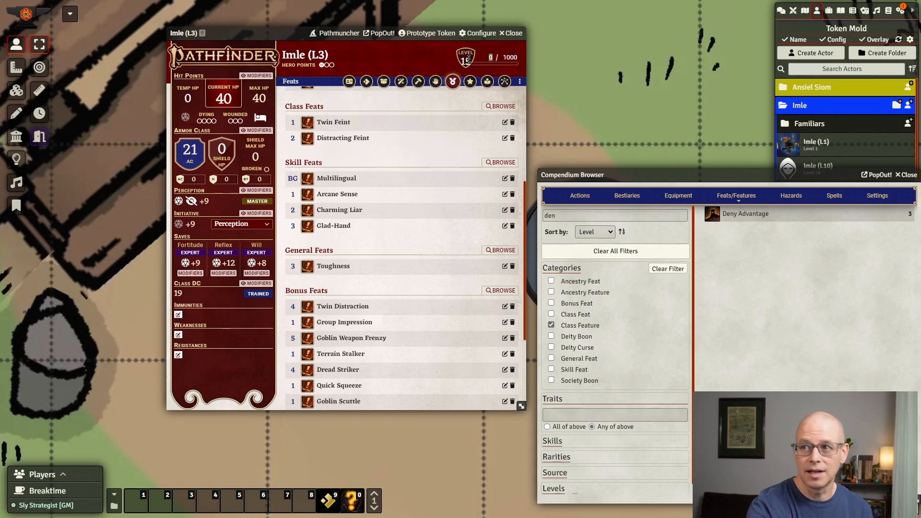
{"action": "key", "text": "Return"}
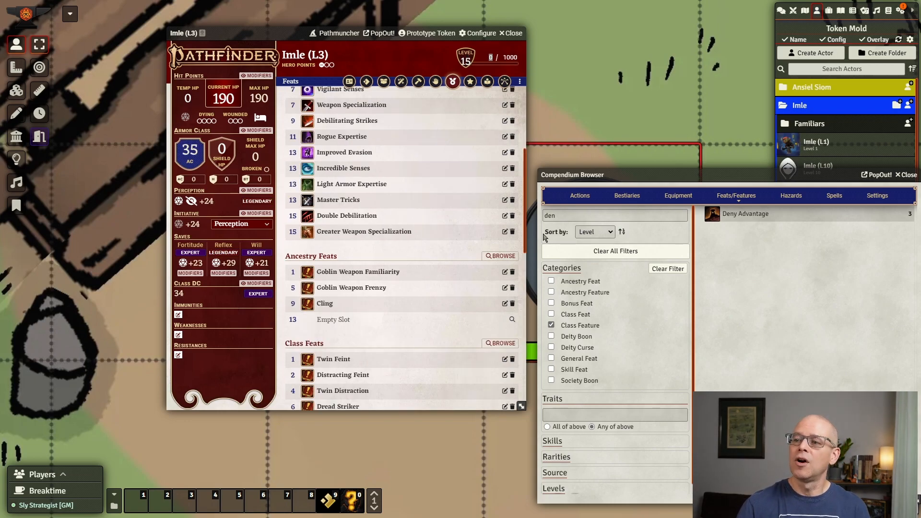
- Look through the ancestry, class, skill and general feat lists for empty slots at the new level
{"action": "scroll", "coordinate": [367, 217], "scroll_direction": "down", "scroll_amount": 4}
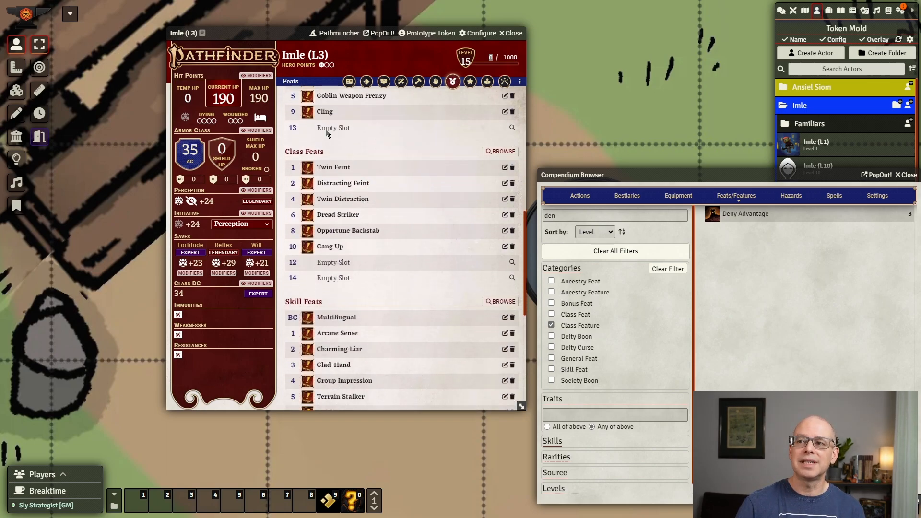
{"action": "scroll", "coordinate": [338, 154], "scroll_direction": "up", "scroll_amount": 1}
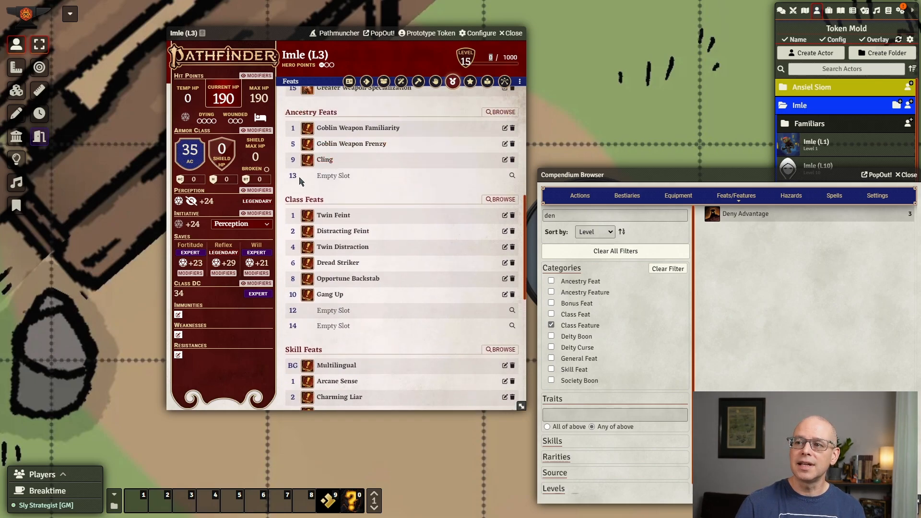
{"action": "scroll", "coordinate": [345, 173], "scroll_direction": "down", "scroll_amount": 2}
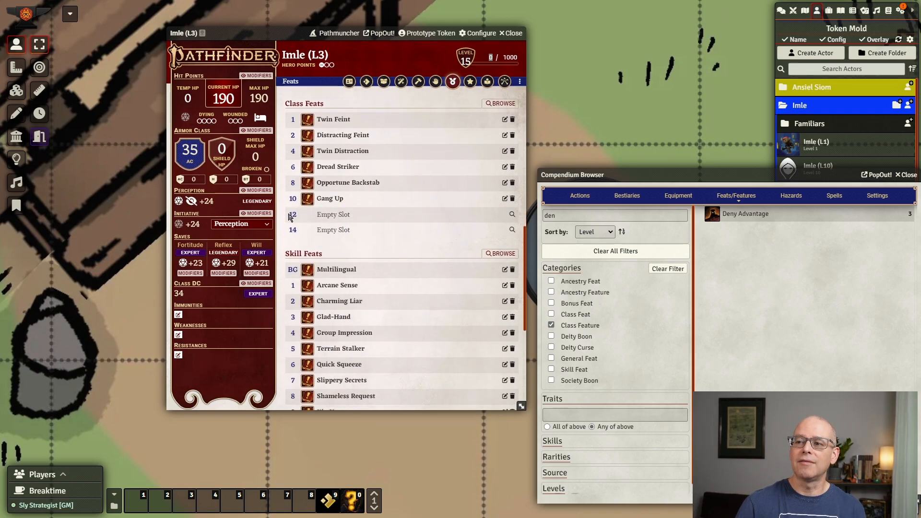
{"action": "scroll", "coordinate": [360, 215], "scroll_direction": "down", "scroll_amount": 4}
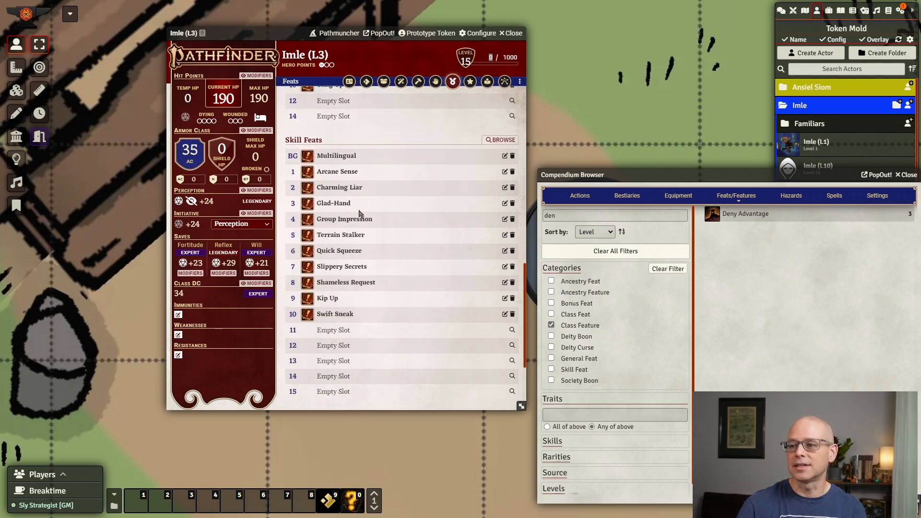
{"action": "scroll", "coordinate": [360, 215], "scroll_direction": "up", "scroll_amount": 1}
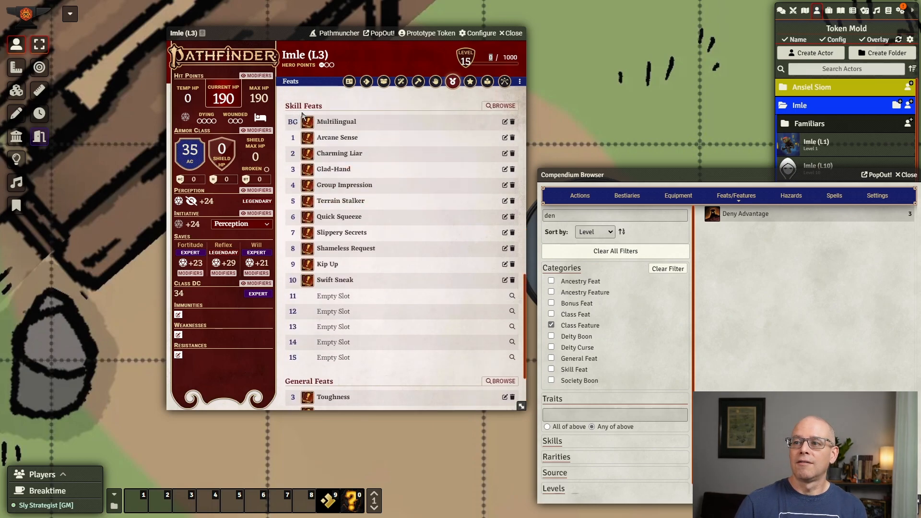
{"action": "scroll", "coordinate": [294, 212], "scroll_direction": "down", "scroll_amount": 2}
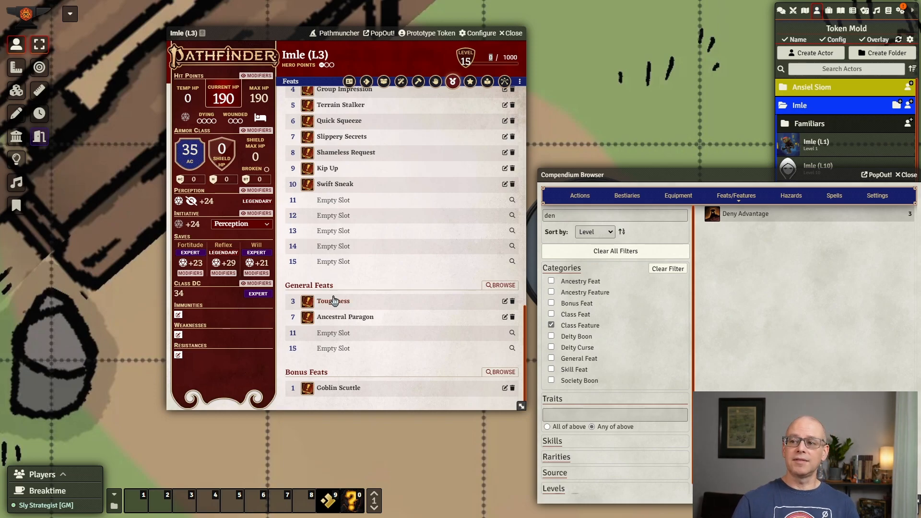
- Browse the skill feats for the empty level 11 slot, check Masterful Obfuscation's description and add that feat to the slot
{"action": "left_click", "coordinate": [512, 201]}
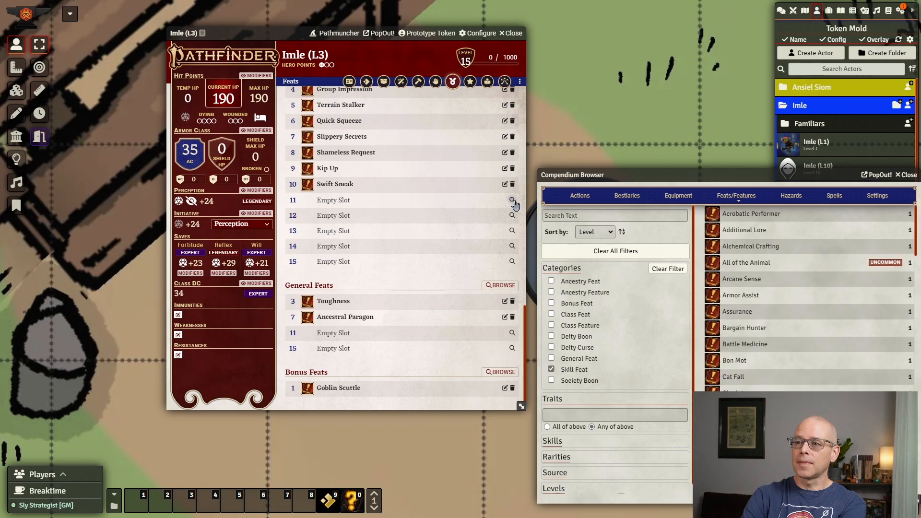
{"action": "left_click_drag", "start_coordinate": [580, 177], "coordinate": [586, 94]}
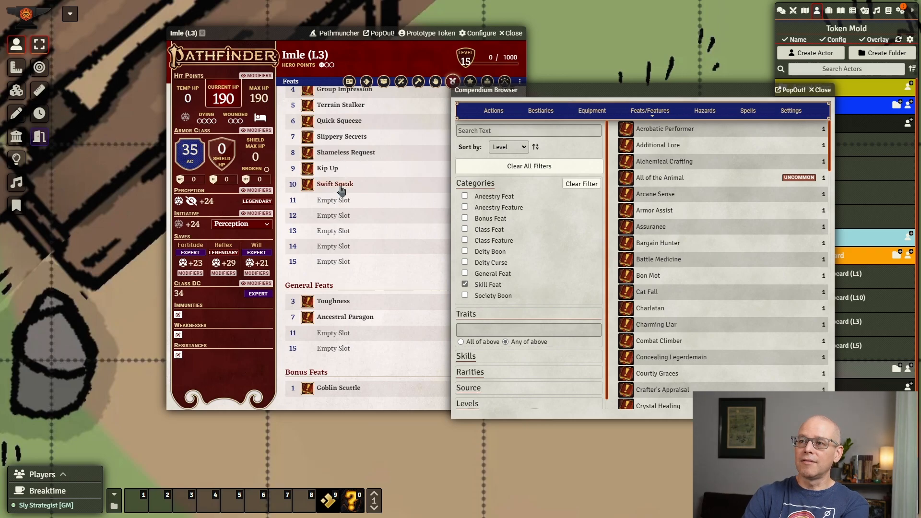
{"action": "scroll", "coordinate": [344, 192], "scroll_direction": "up", "scroll_amount": 3}
{"action": "scroll", "coordinate": [353, 228], "scroll_direction": "up", "scroll_amount": 2}
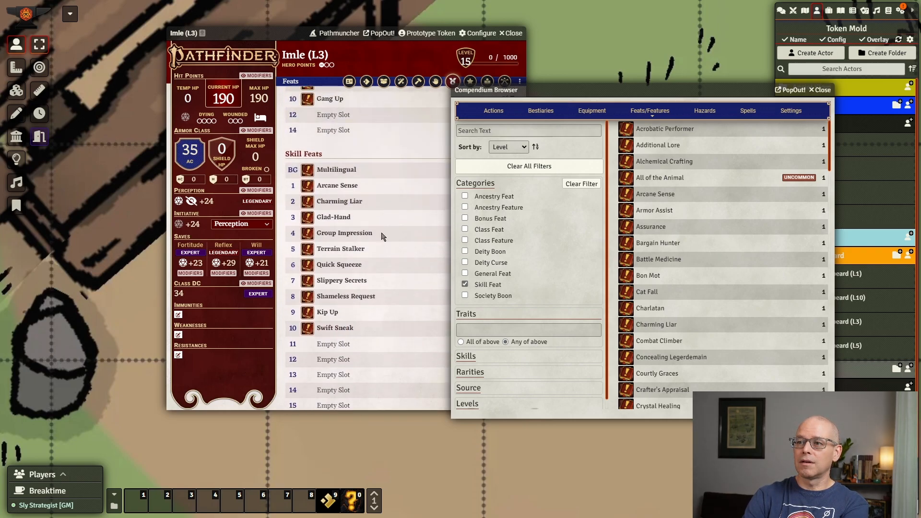
{"action": "scroll", "coordinate": [719, 290], "scroll_direction": "down", "scroll_amount": 10}
{"action": "scroll", "coordinate": [722, 289], "scroll_direction": "down", "scroll_amount": 20}
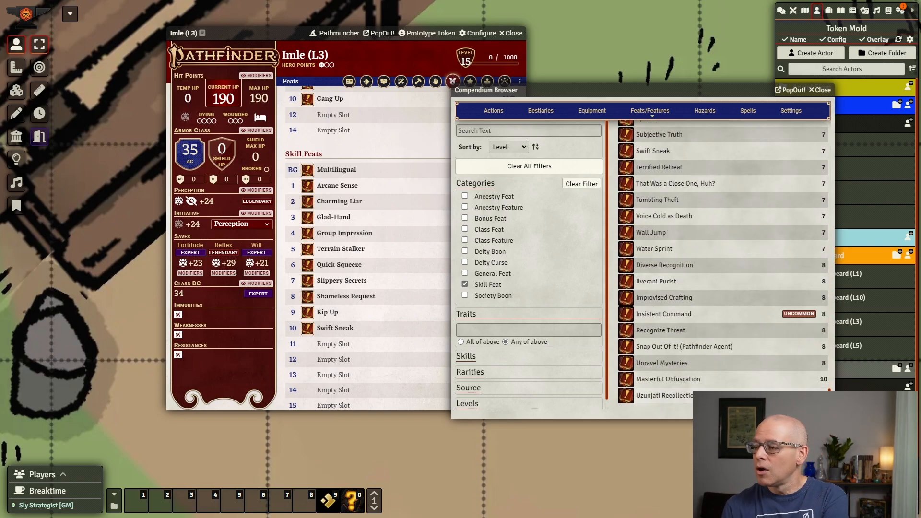
{"action": "left_click", "coordinate": [667, 378]}
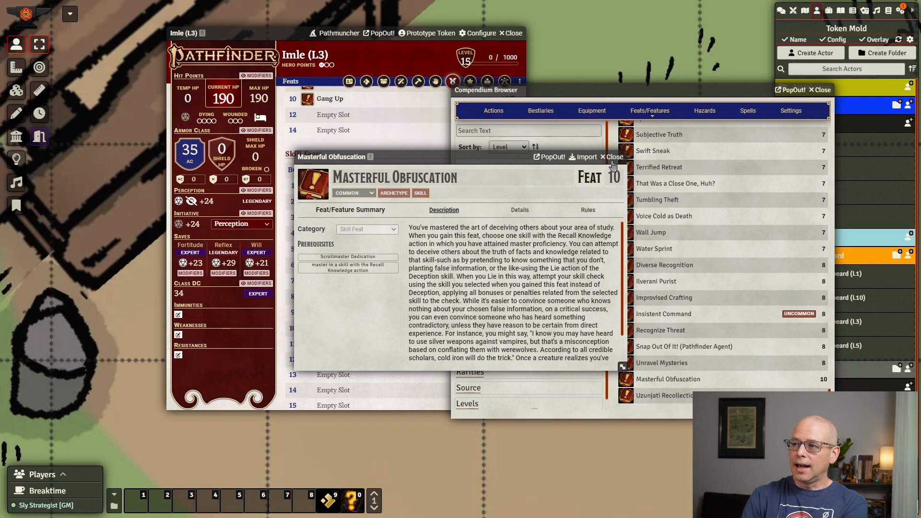
{"action": "left_click", "coordinate": [613, 158]}
{"action": "left_click_drag", "start_coordinate": [671, 381], "coordinate": [442, 339]}
{"action": "left_click_drag", "start_coordinate": [376, 342], "coordinate": [376, 345]}
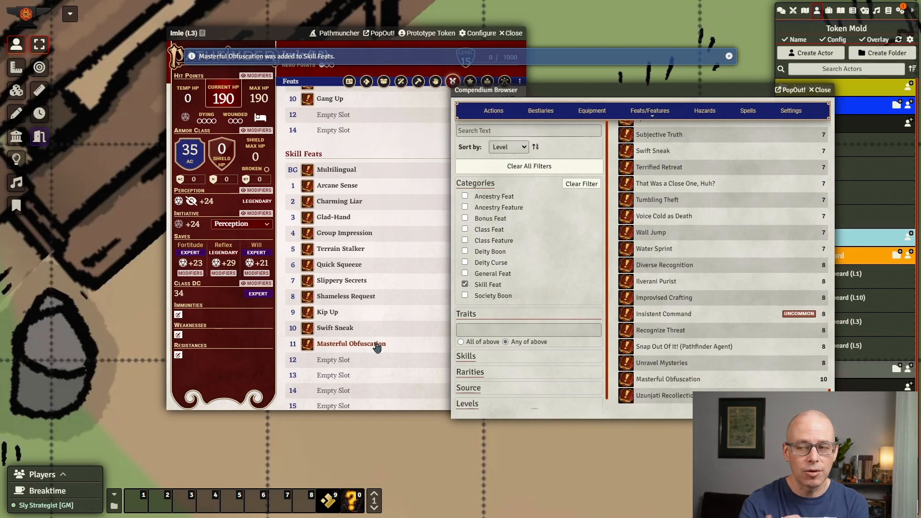